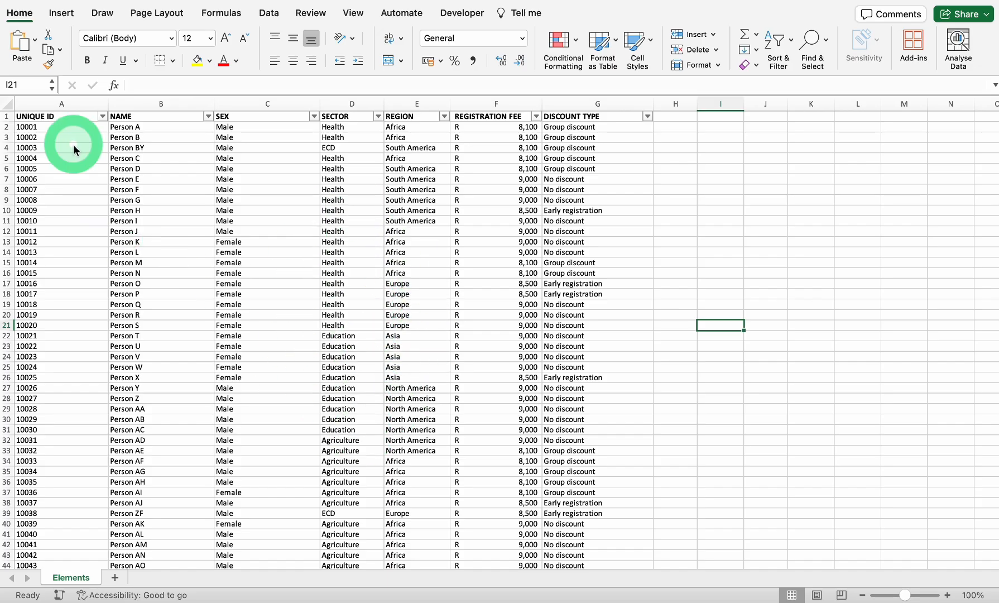
Create a pivot table from the range A1:G52 of the Elements sheet, placed on a new worksheet
{"action": "left_click", "coordinate": [61, 13]}
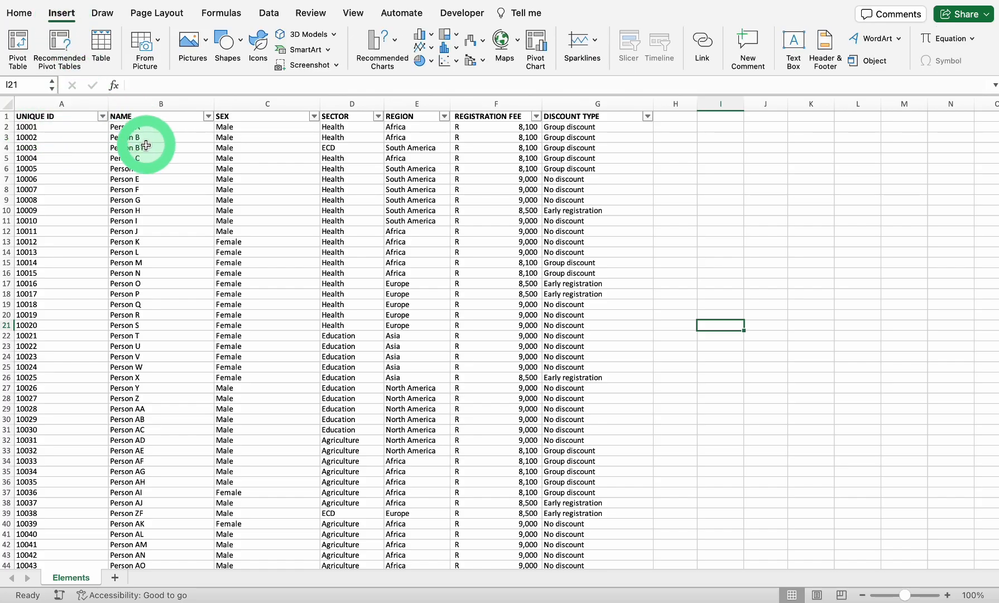
{"action": "left_click", "coordinate": [56, 103]}
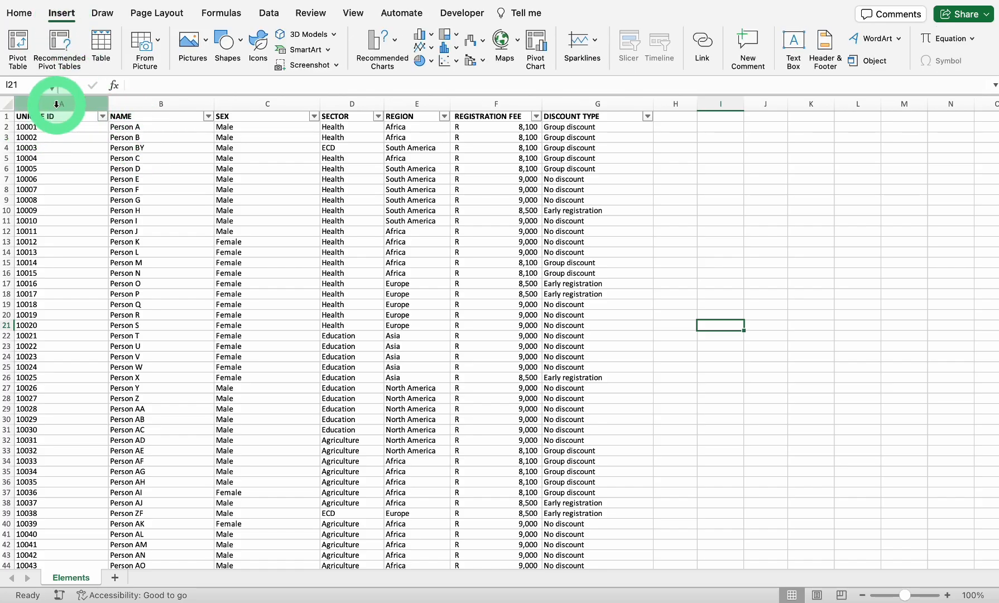
{"action": "left_click", "coordinate": [22, 48]}
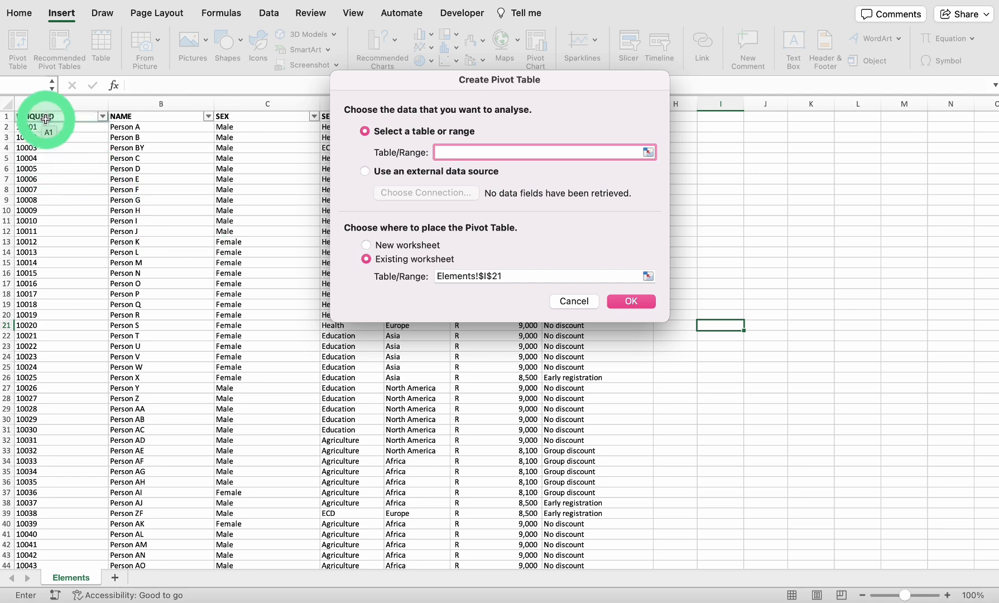
{"action": "left_click_drag", "start_coordinate": [42, 116], "coordinate": [602, 537]}
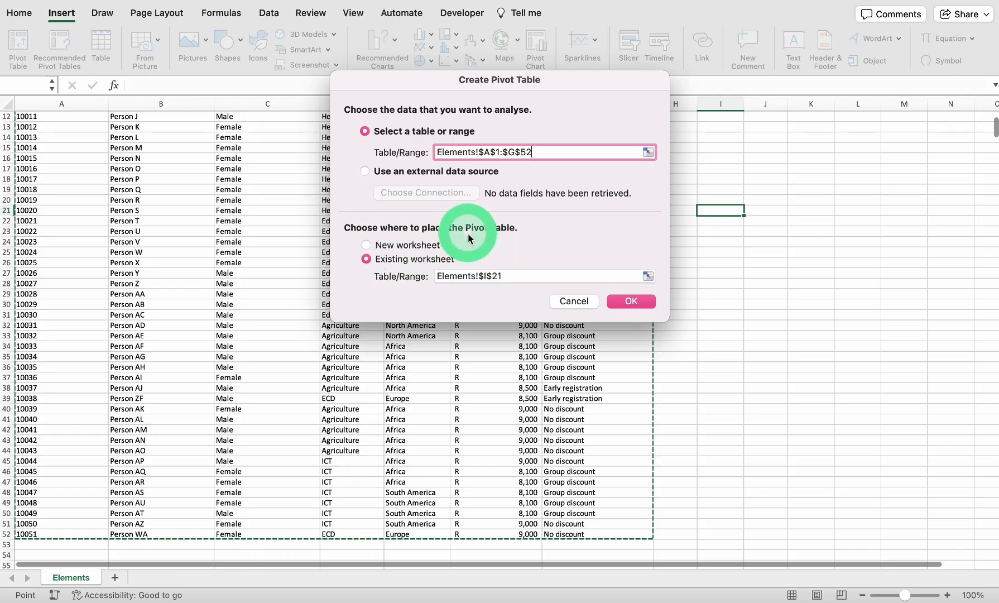
{"action": "left_click", "coordinate": [368, 247]}
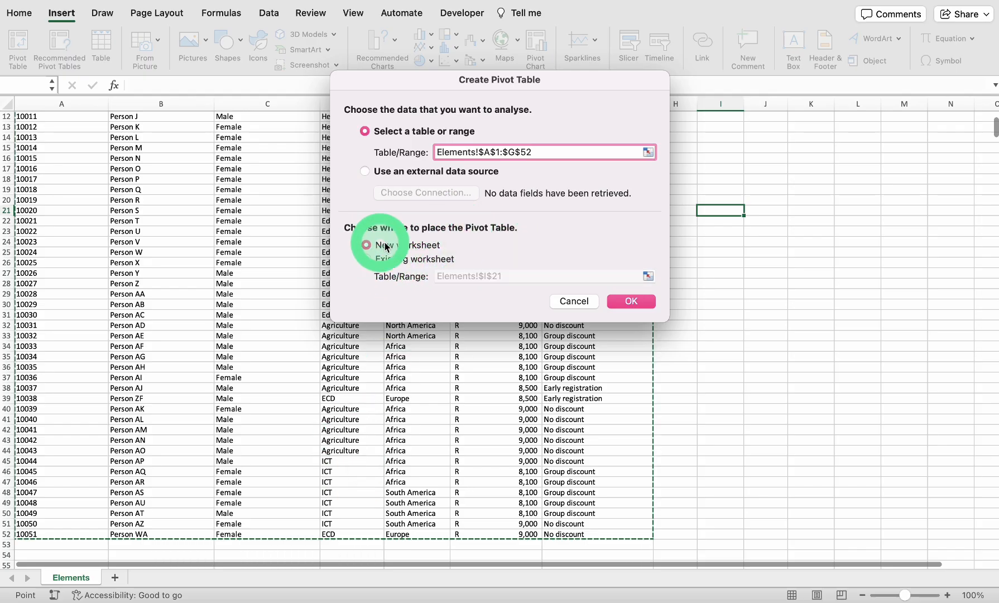
{"action": "left_click", "coordinate": [636, 300]}
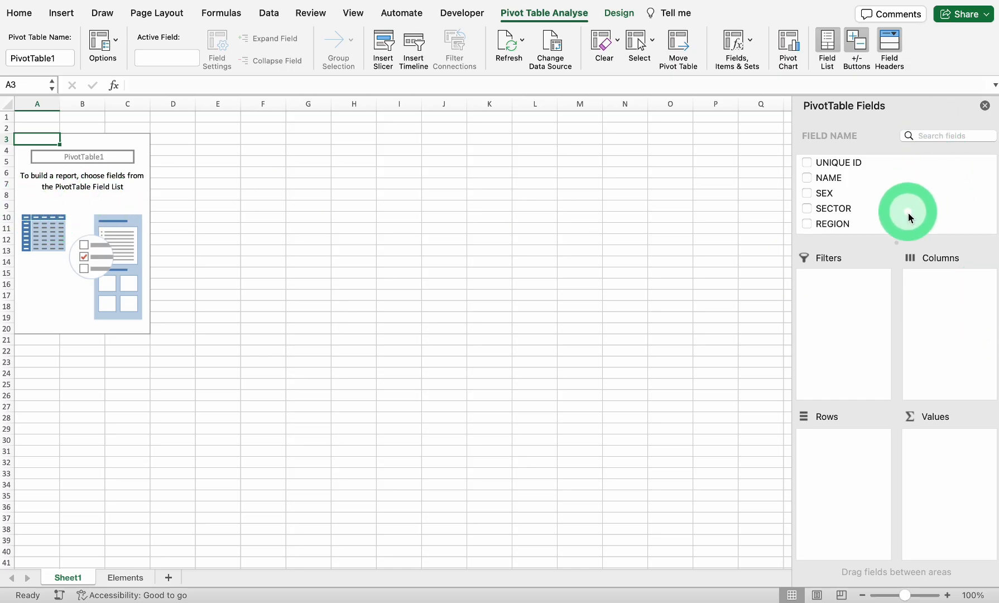
Look through the pivot table's available fields and review the Elements sheet's source records from the header row to the last entry
{"action": "scroll", "coordinate": [853, 212], "scroll_direction": "down", "scroll_amount": 2}
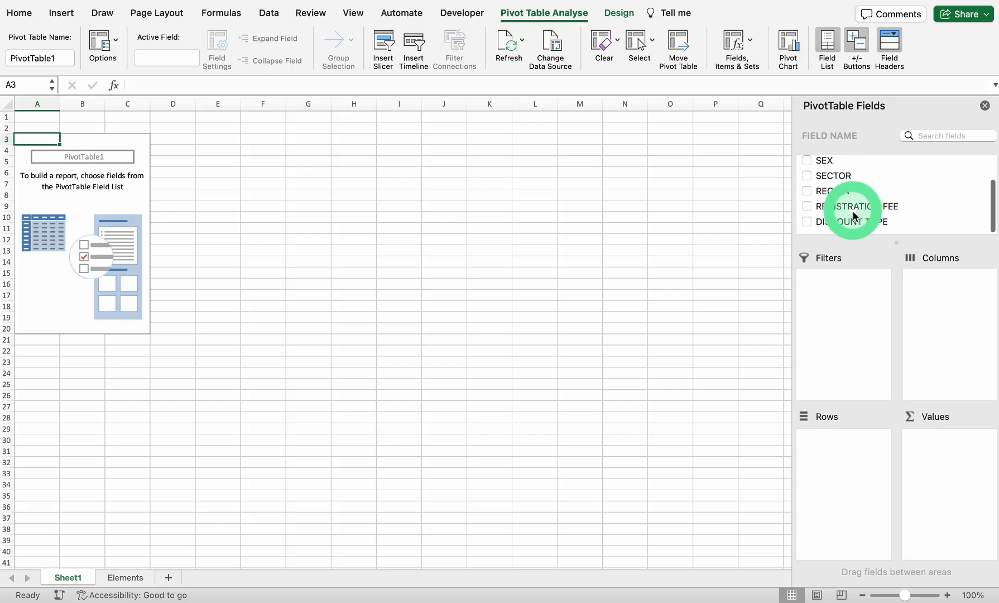
{"action": "scroll", "coordinate": [853, 211], "scroll_direction": "up", "scroll_amount": 2}
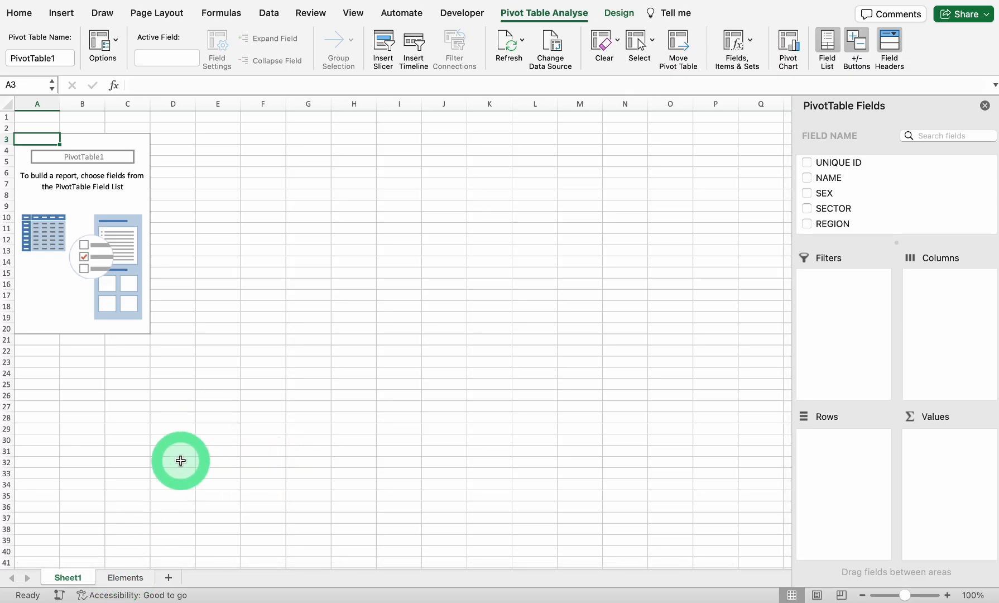
{"action": "left_click", "coordinate": [125, 577]}
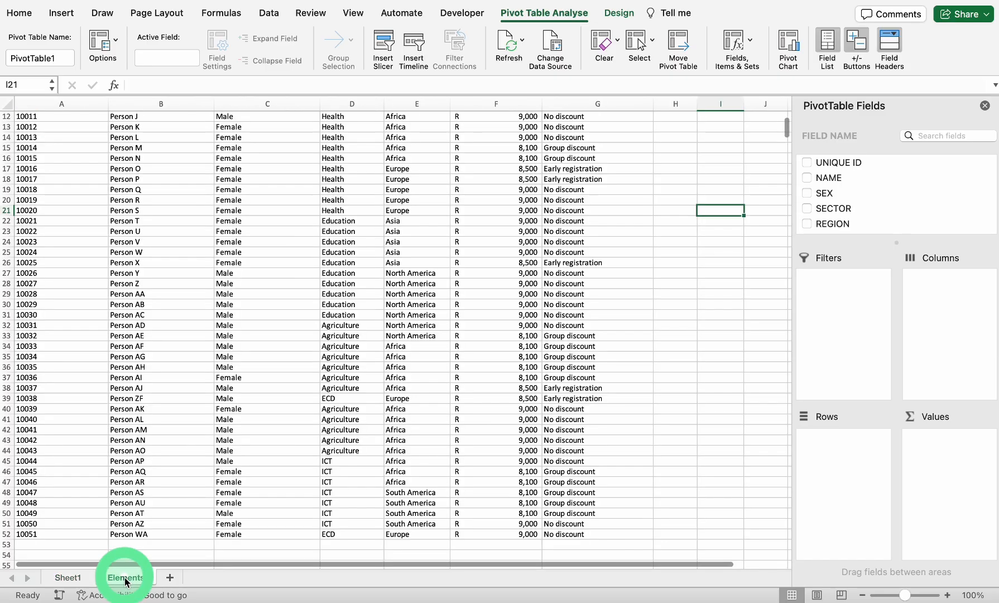
{"action": "scroll", "coordinate": [411, 448], "scroll_direction": "up", "scroll_amount": 5}
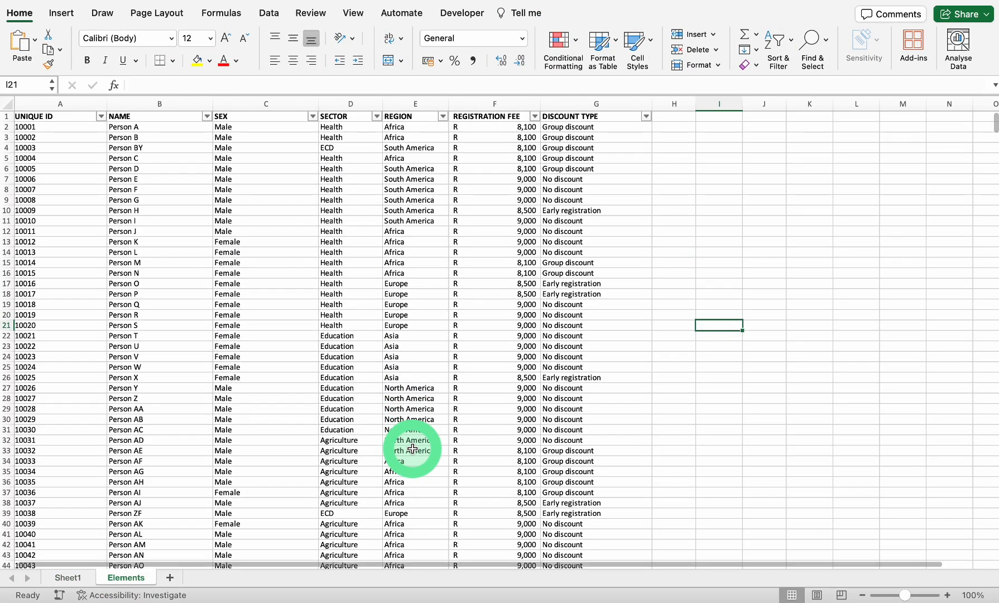
{"action": "scroll", "coordinate": [412, 448], "scroll_direction": "down", "scroll_amount": 10}
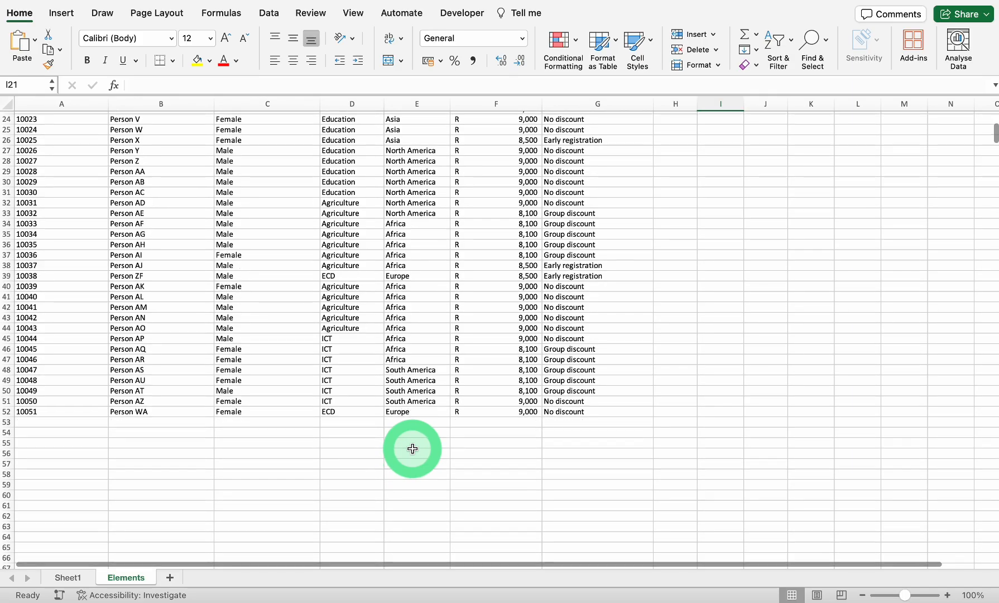
{"action": "scroll", "coordinate": [413, 448], "scroll_direction": "up", "scroll_amount": 3}
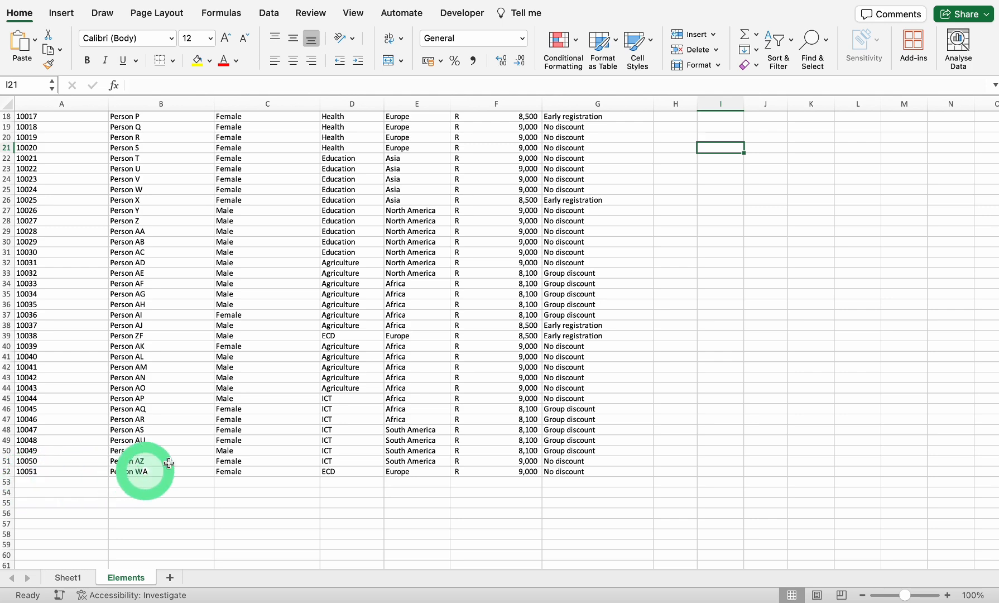
{"action": "scroll", "coordinate": [369, 420], "scroll_direction": "up", "scroll_amount": 6}
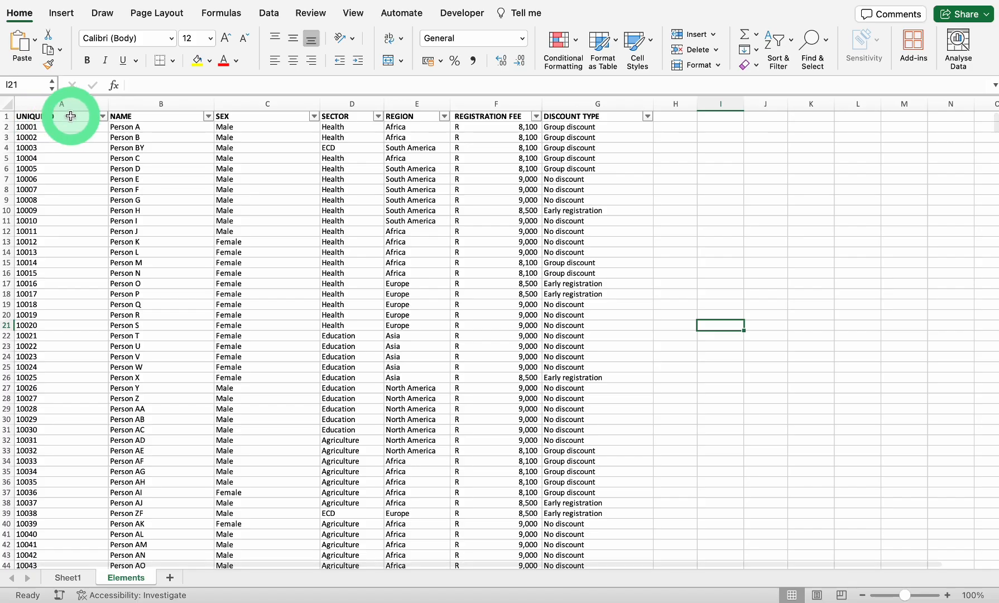
{"action": "scroll", "coordinate": [339, 310], "scroll_direction": "down", "scroll_amount": 10}
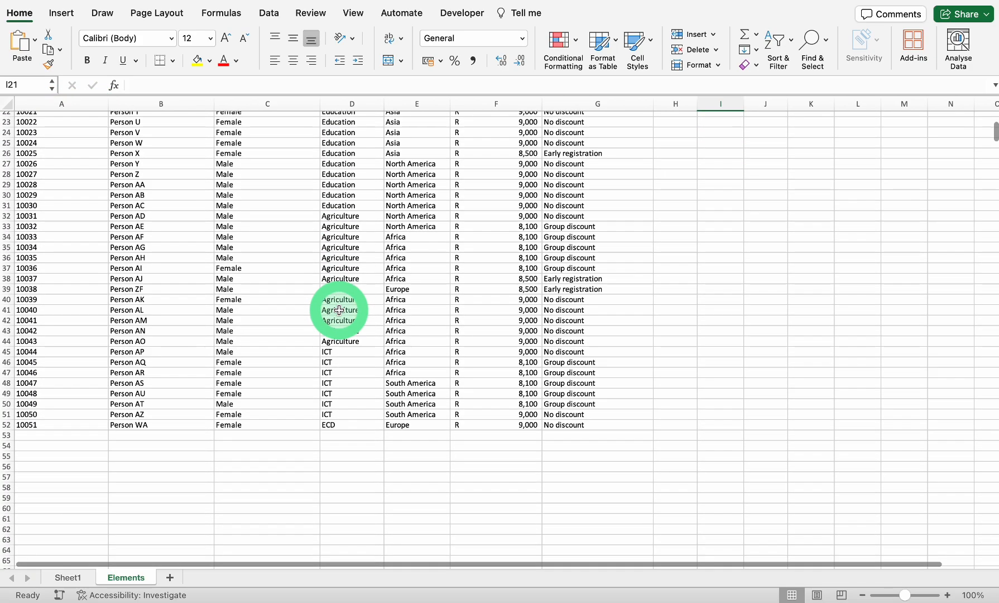
{"action": "scroll", "coordinate": [340, 309], "scroll_direction": "up", "scroll_amount": 7}
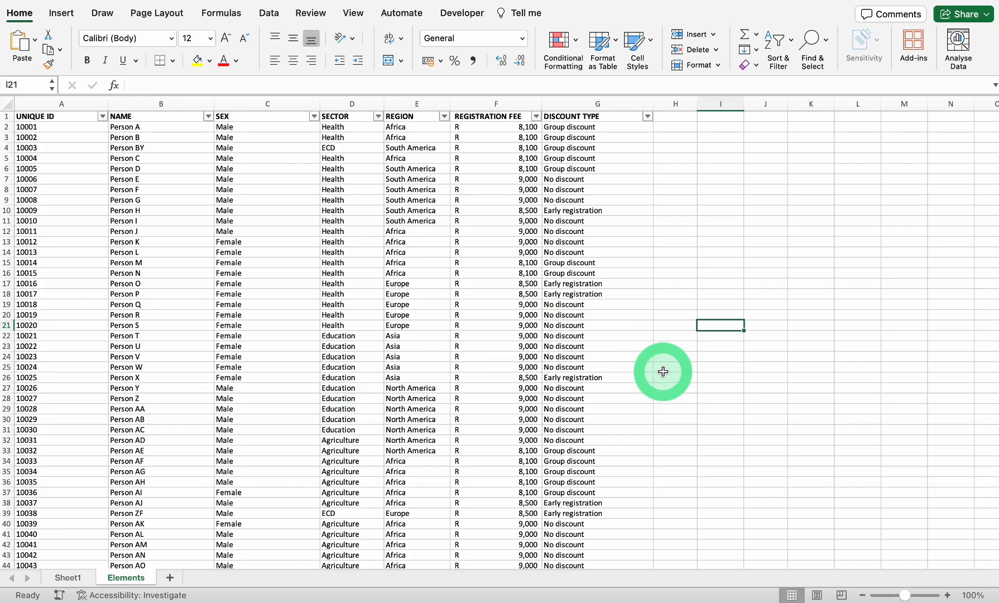
{"action": "scroll", "coordinate": [424, 435], "scroll_direction": "down", "scroll_amount": 6}
{"action": "scroll", "coordinate": [413, 442], "scroll_direction": "up", "scroll_amount": 6}
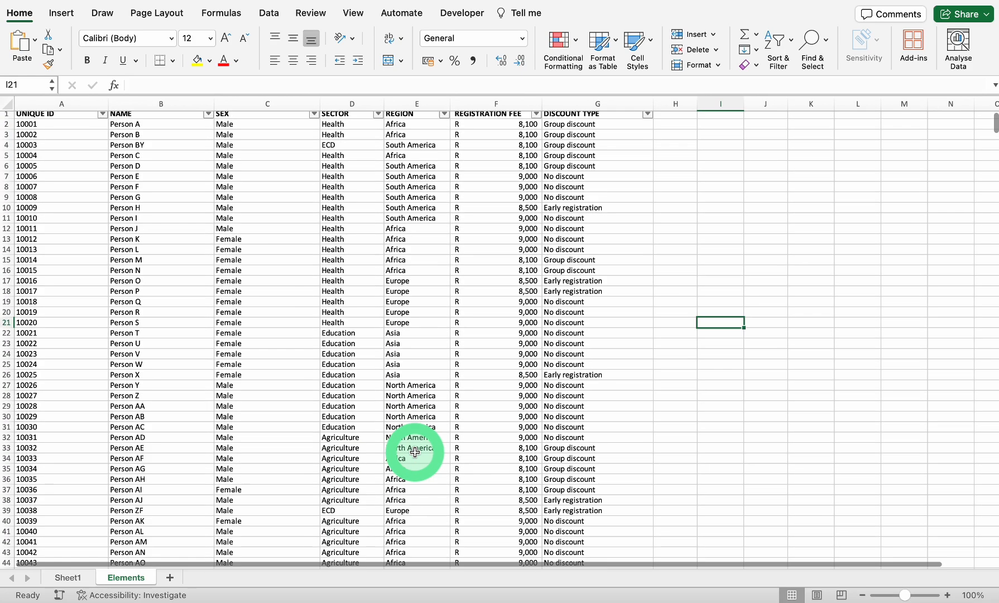
{"action": "scroll", "coordinate": [413, 447], "scroll_direction": "down", "scroll_amount": 6}
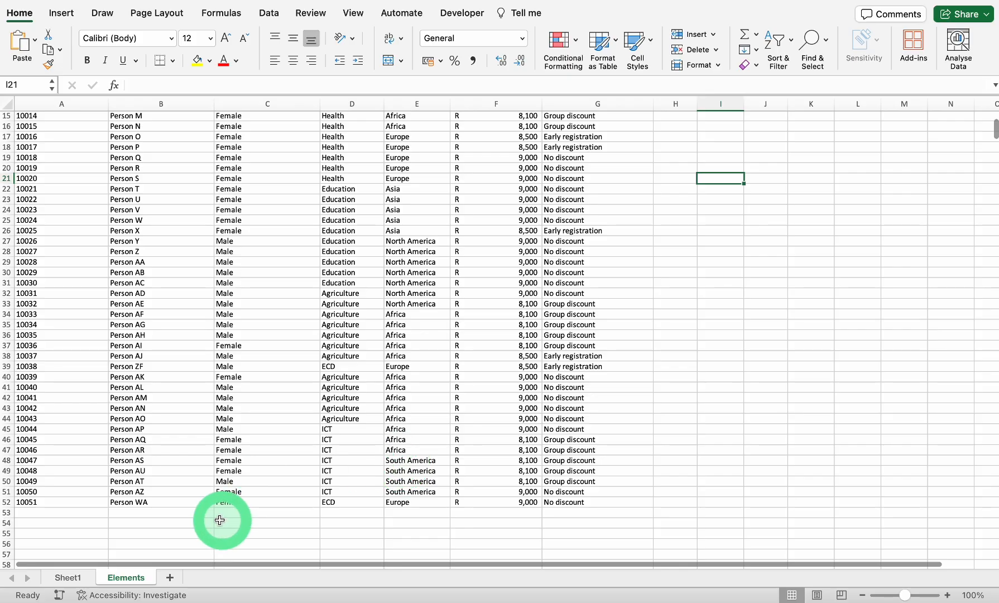
{"action": "scroll", "coordinate": [190, 519], "scroll_direction": "down", "scroll_amount": 2}
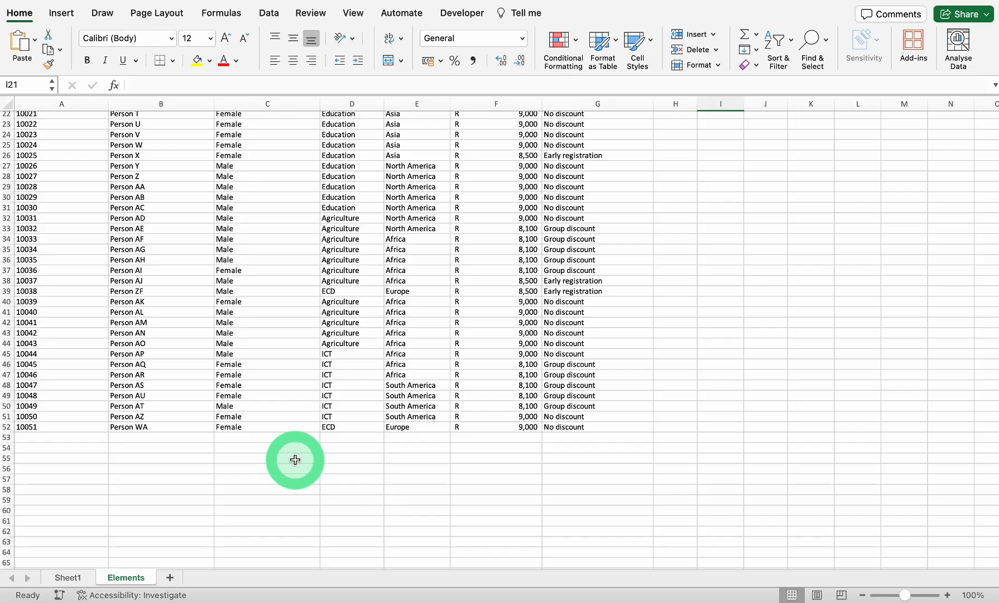
{"action": "scroll", "coordinate": [296, 460], "scroll_direction": "up", "scroll_amount": 2}
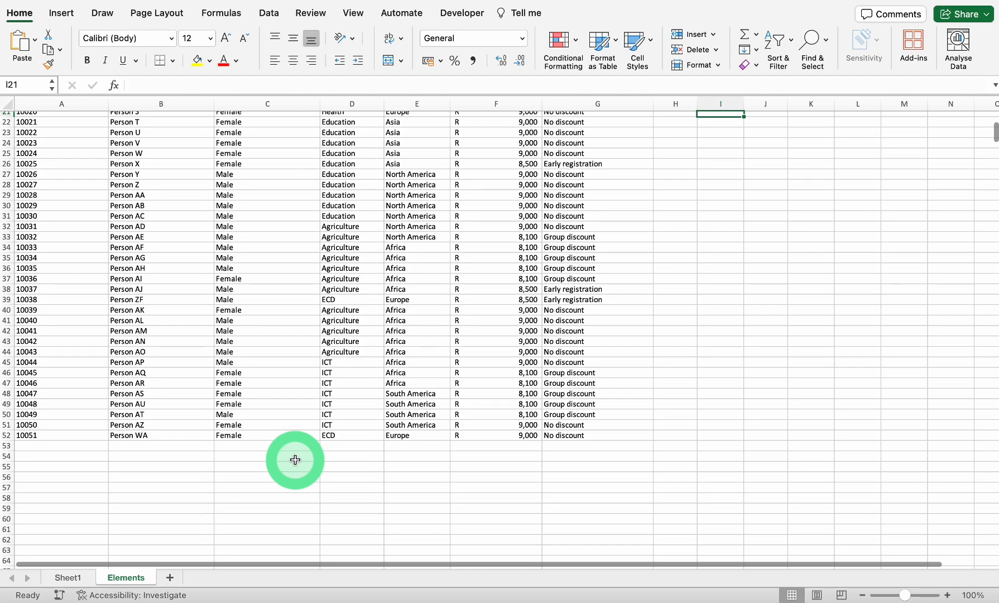
{"action": "scroll", "coordinate": [295, 460], "scroll_direction": "up", "scroll_amount": 6}
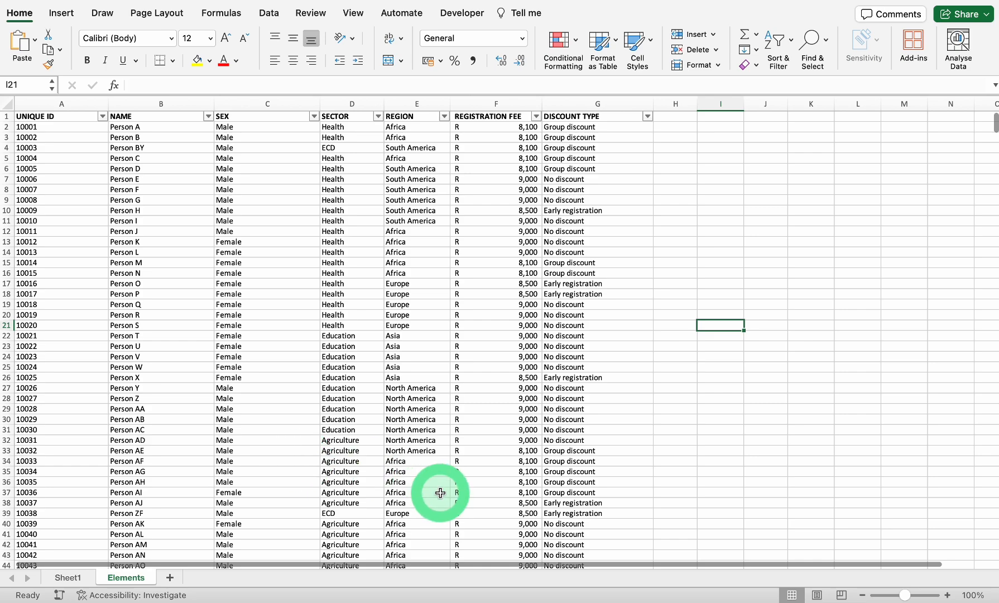
{"action": "scroll", "coordinate": [442, 492], "scroll_direction": "down", "scroll_amount": 3}
{"action": "scroll", "coordinate": [441, 493], "scroll_direction": "up", "scroll_amount": 3}
{"action": "scroll", "coordinate": [440, 493], "scroll_direction": "down", "scroll_amount": 7}
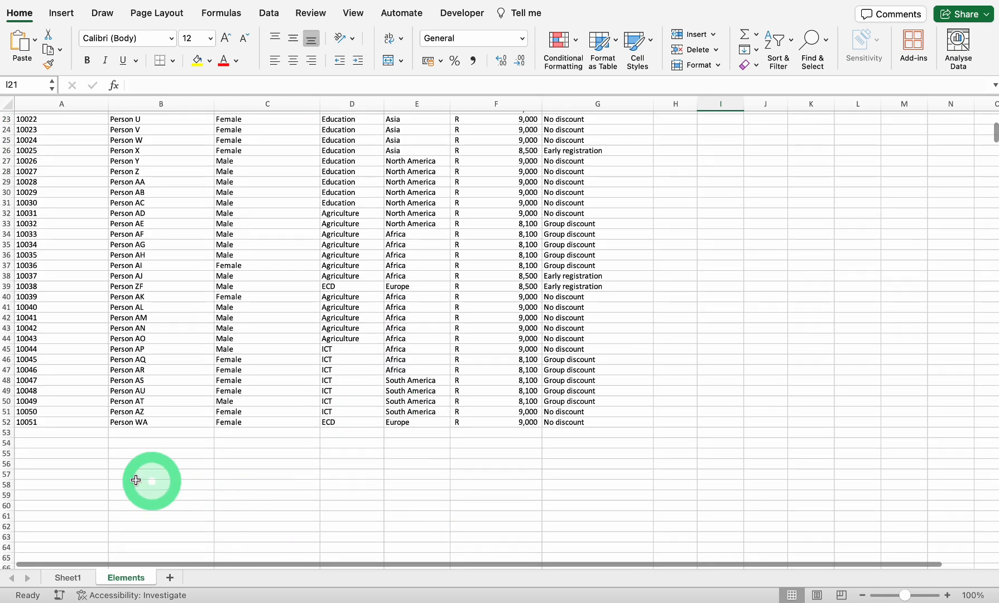
{"action": "scroll", "coordinate": [392, 491], "scroll_direction": "up", "scroll_amount": 8}
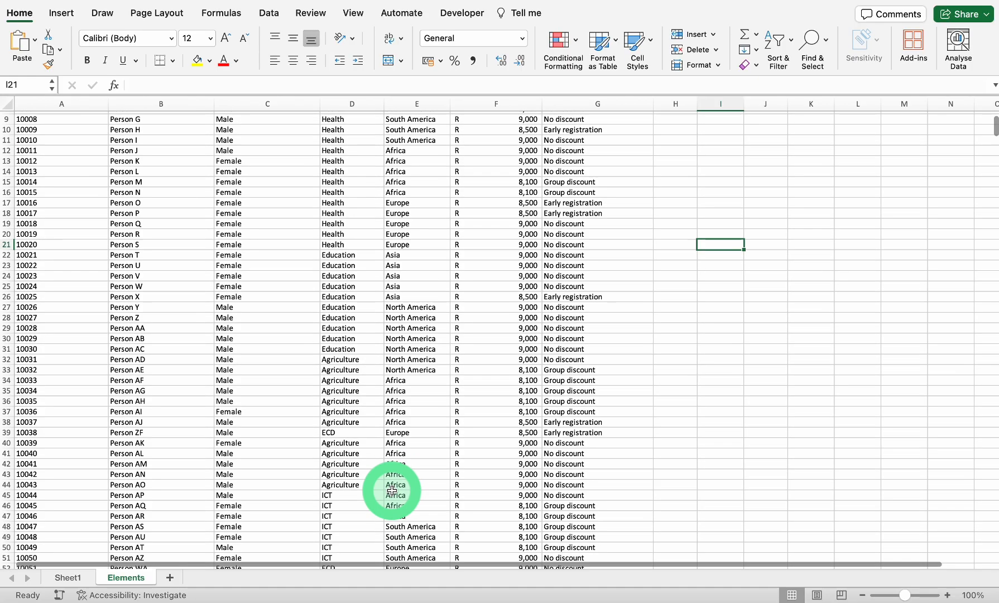
{"action": "scroll", "coordinate": [392, 491], "scroll_direction": "up", "scroll_amount": 1}
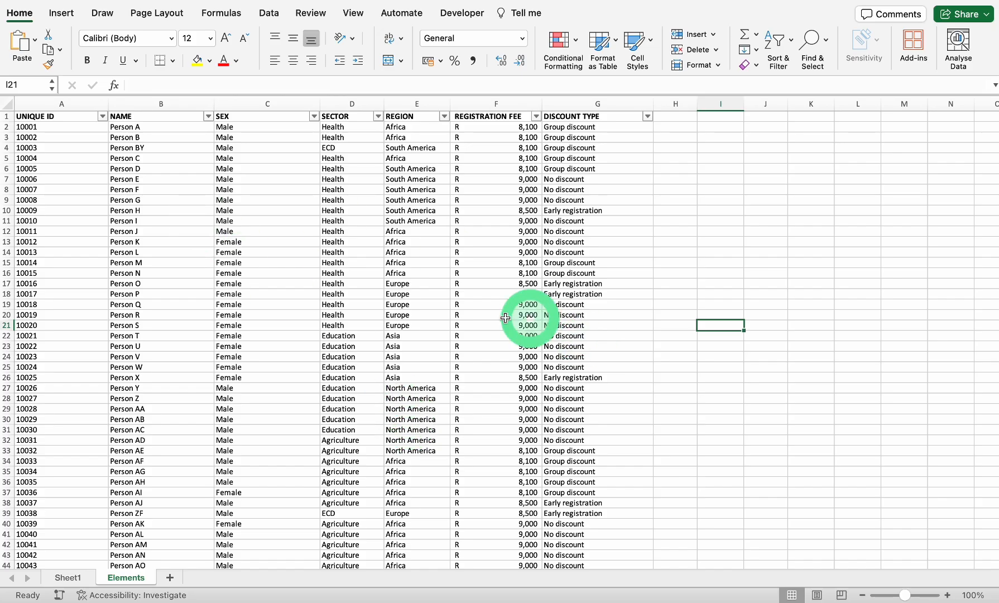
Select the entire Elements sheet and start another pivot table with columns A to G as its source
{"action": "left_click", "coordinate": [7, 105]}
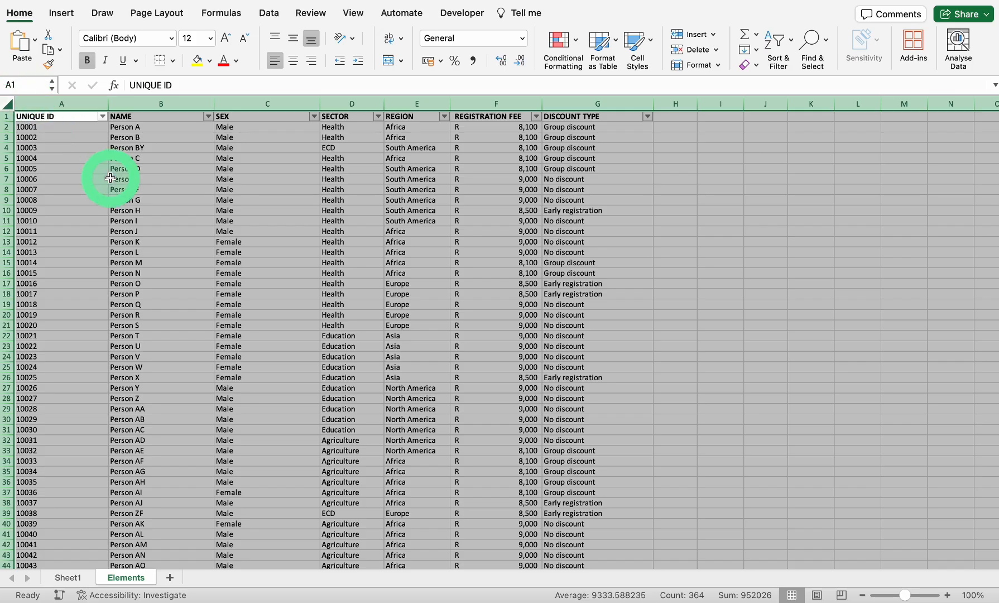
{"action": "left_click", "coordinate": [62, 14]}
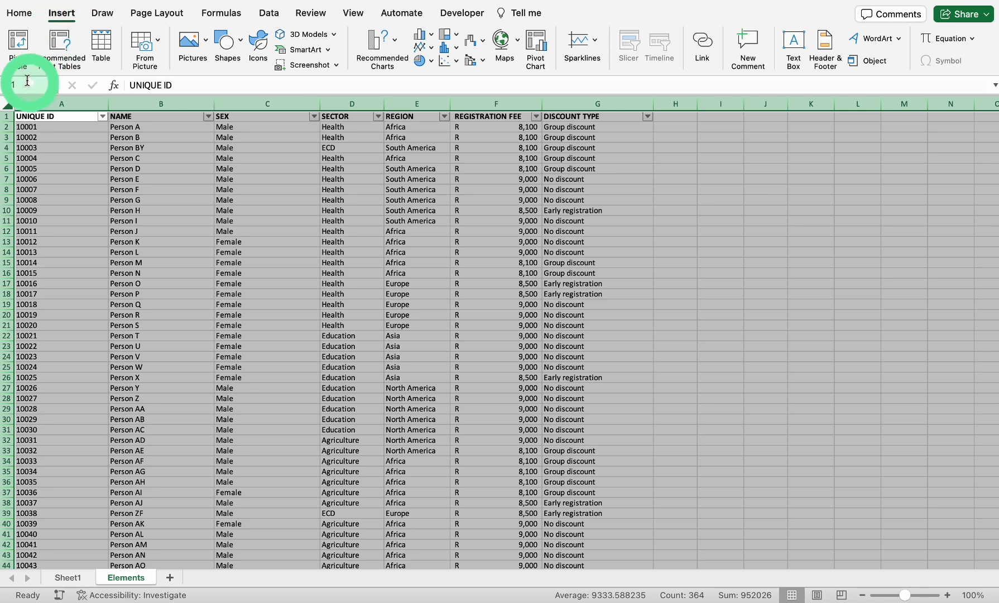
{"action": "left_click", "coordinate": [17, 45]}
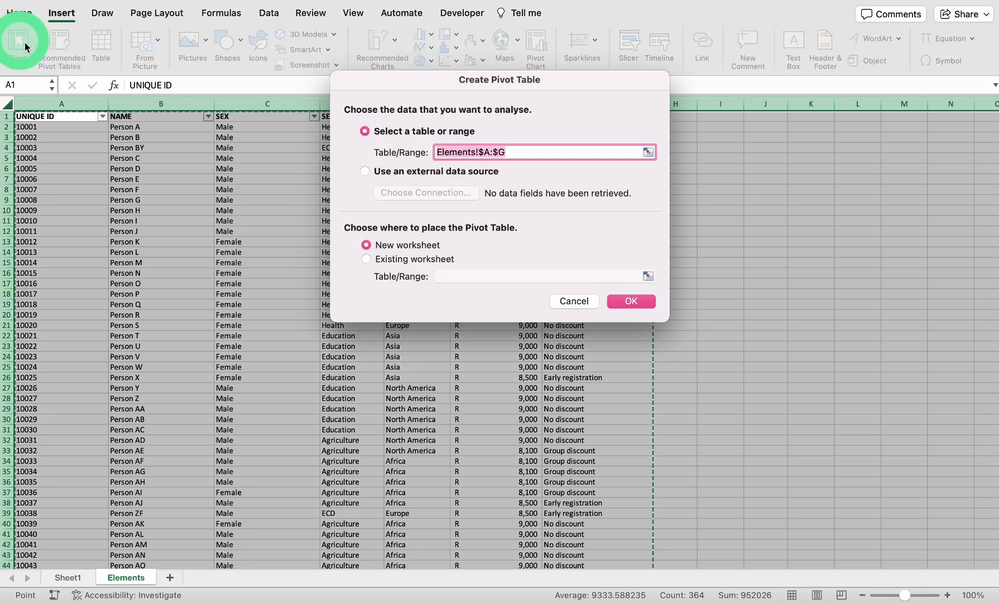
Examine how far the selected source columns extend past the last record, including the empty rows below the data
{"action": "scroll", "coordinate": [258, 323], "scroll_direction": "down", "scroll_amount": 10}
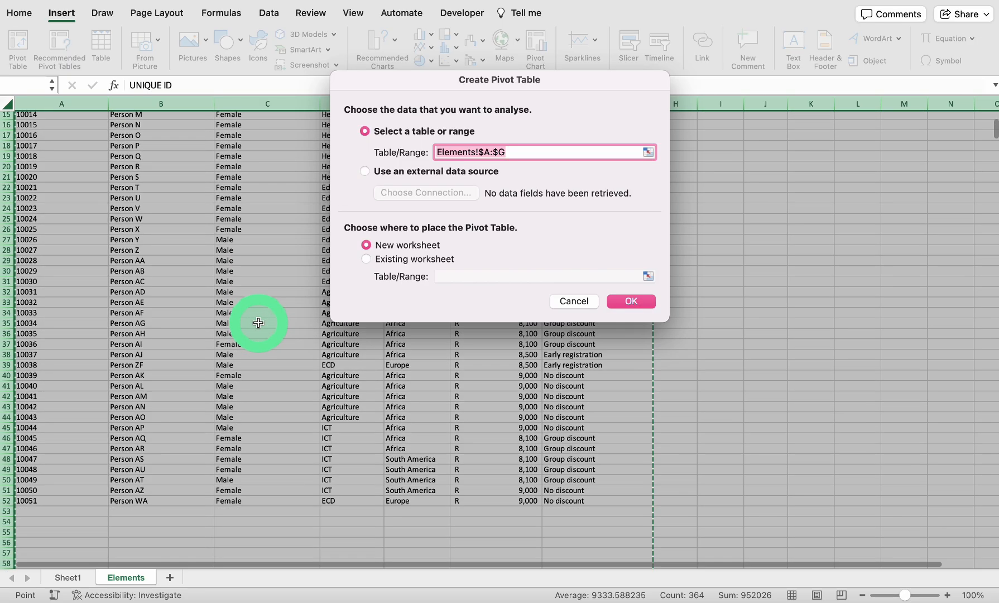
{"action": "scroll", "coordinate": [258, 323], "scroll_direction": "up", "scroll_amount": 2}
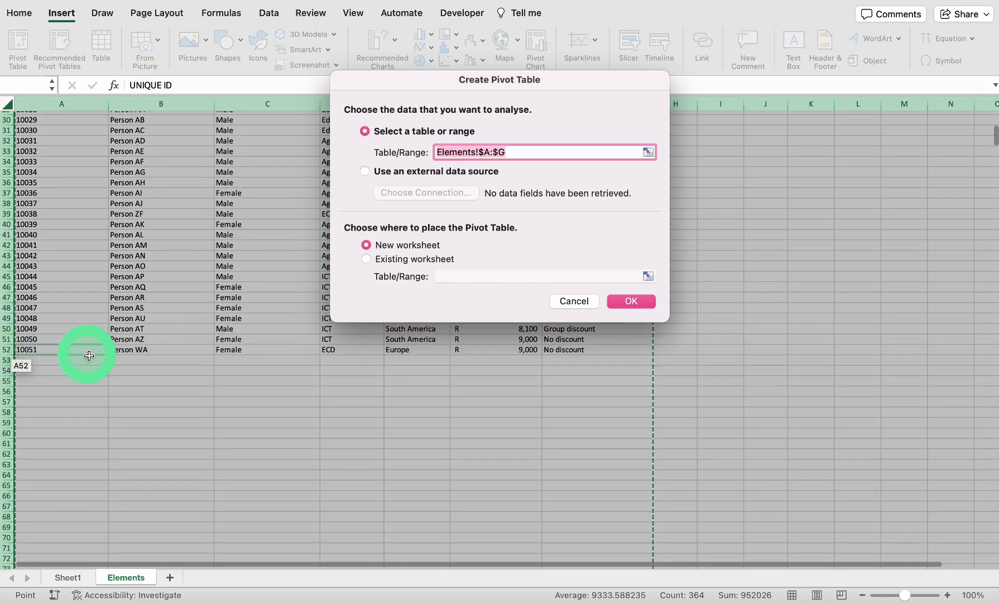
{"action": "scroll", "coordinate": [138, 411], "scroll_direction": "down", "scroll_amount": 10}
{"action": "scroll", "coordinate": [138, 411], "scroll_direction": "up", "scroll_amount": 11}
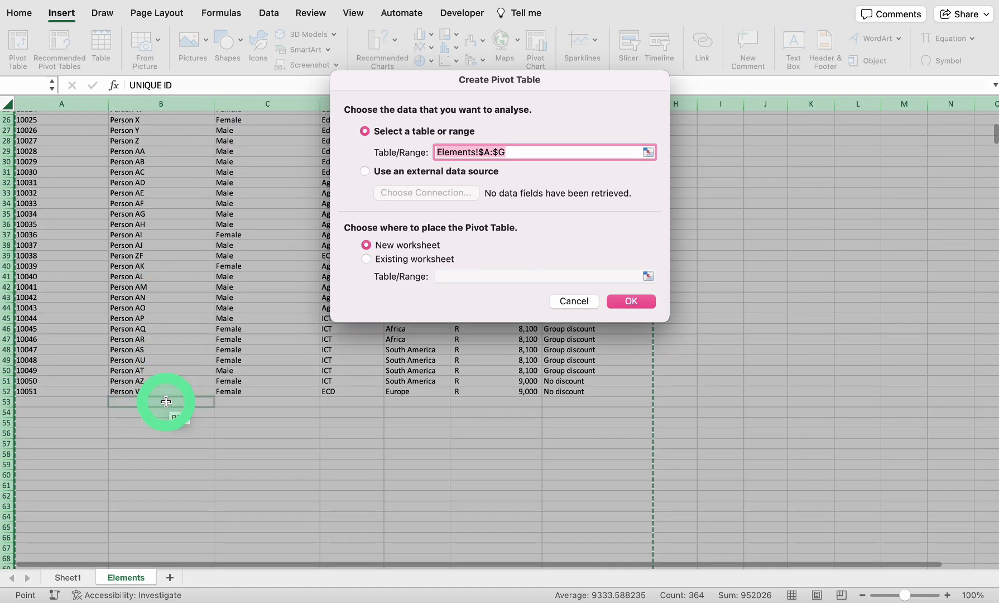
{"action": "scroll", "coordinate": [212, 256], "scroll_direction": "up", "scroll_amount": 3}
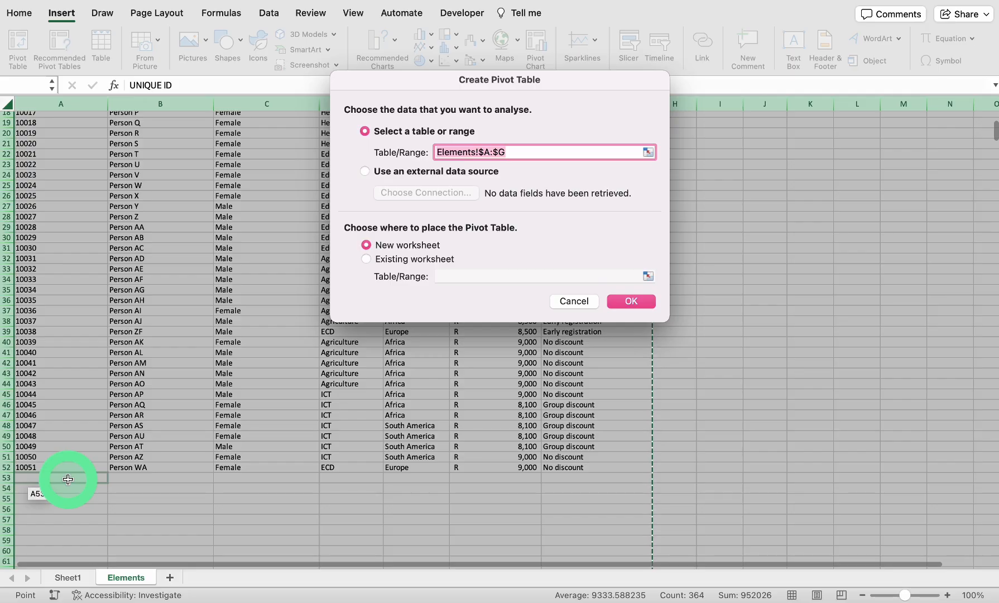
{"action": "scroll", "coordinate": [68, 479], "scroll_direction": "up", "scroll_amount": 5}
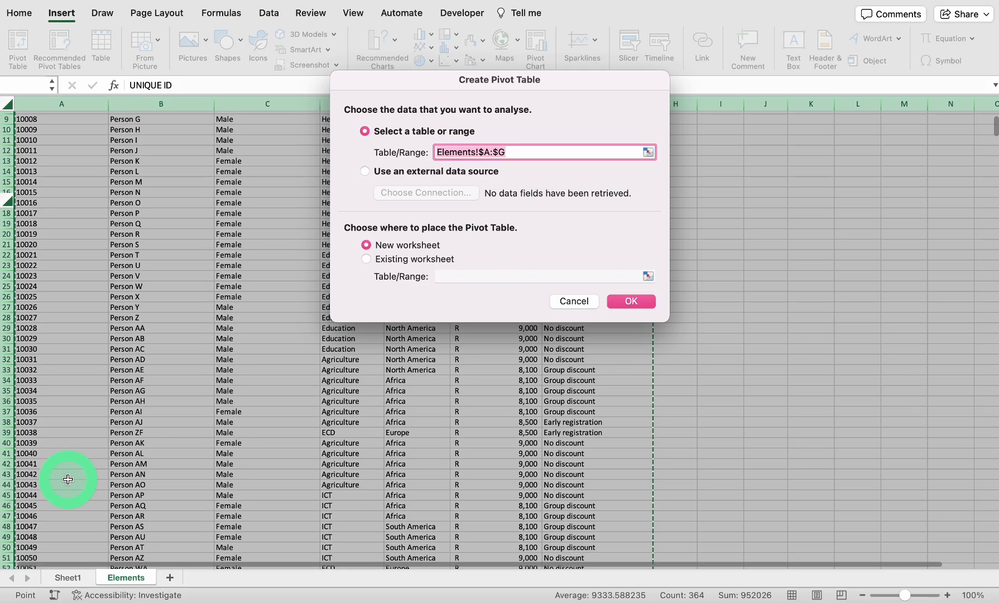
{"action": "scroll", "coordinate": [222, 458], "scroll_direction": "down", "scroll_amount": 2}
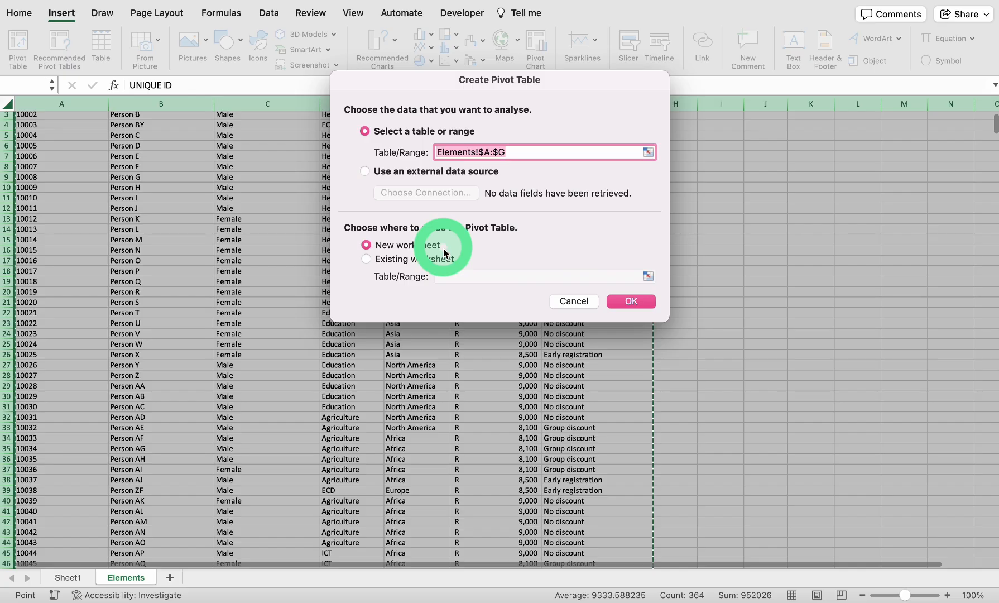
Set the new pivot table's destination to cell A25 on the existing worksheet Sheet1
{"action": "left_click", "coordinate": [368, 260]}
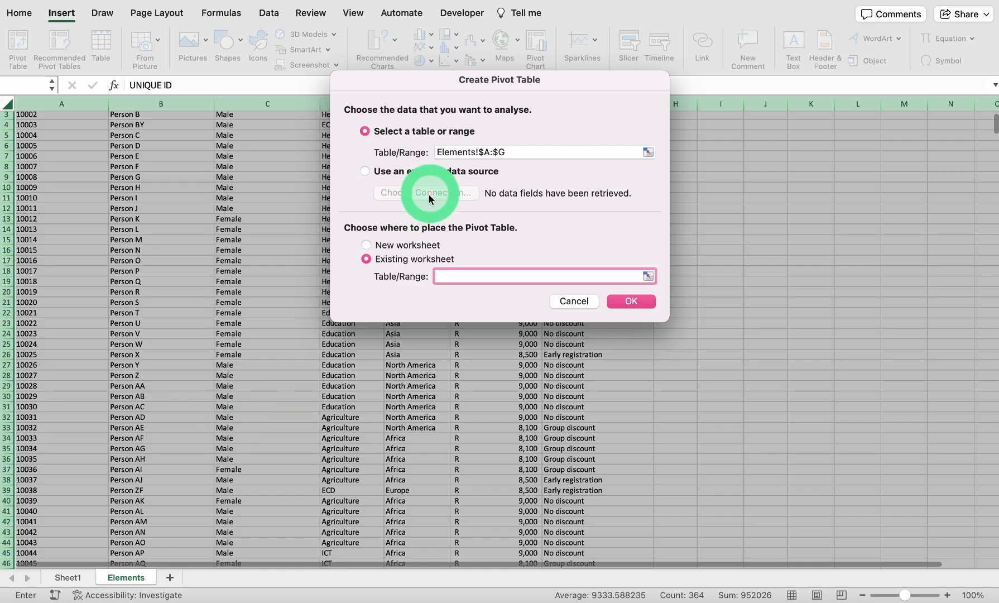
{"action": "left_click", "coordinate": [67, 579]}
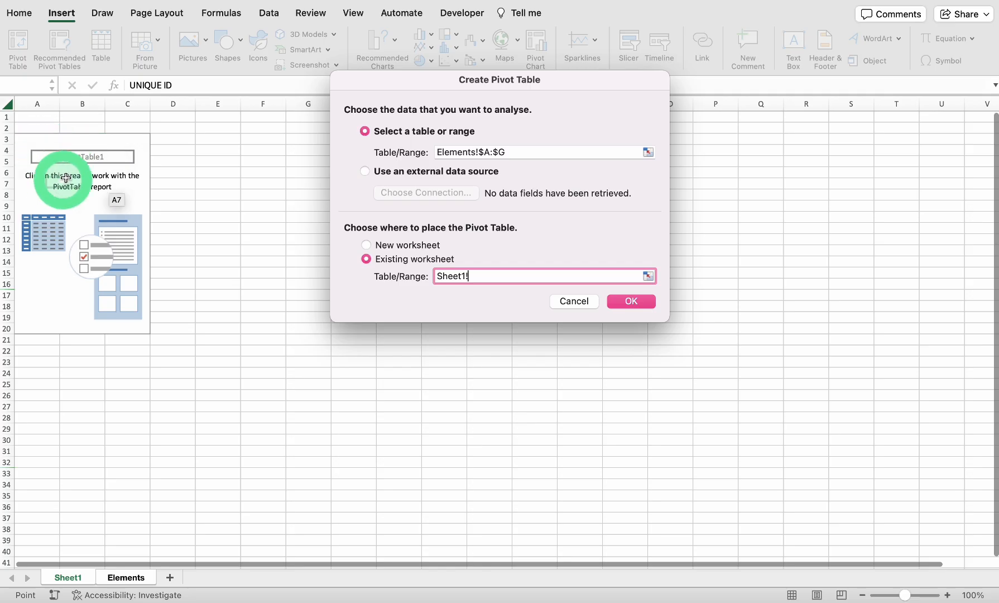
{"action": "left_click", "coordinate": [41, 385]}
{"action": "left_click", "coordinate": [484, 270]}
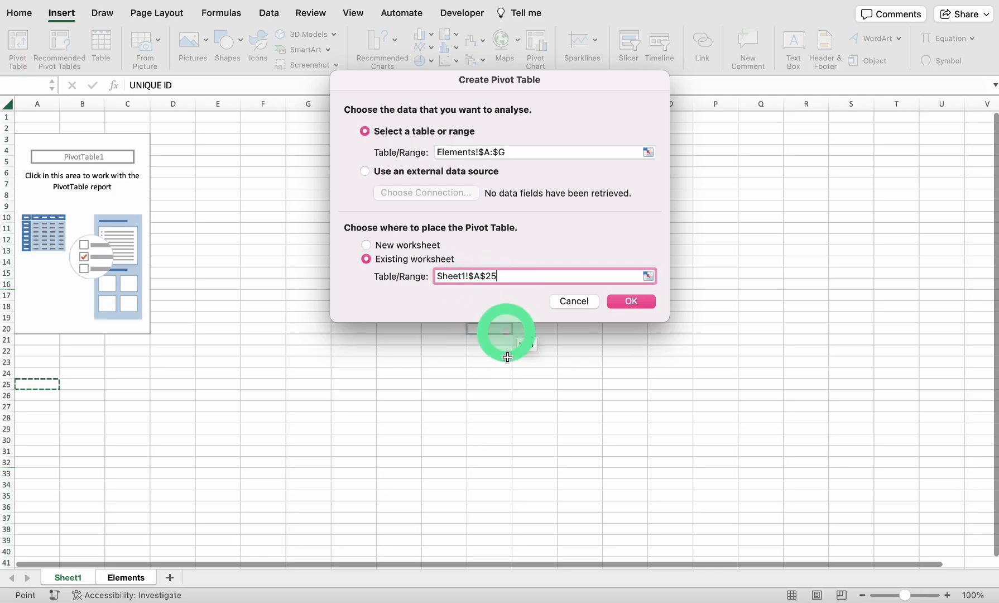
Create the second pivot table at cell A25 of Sheet1 from Elements columns A to G and look over its placement
{"action": "left_click", "coordinate": [637, 302]}
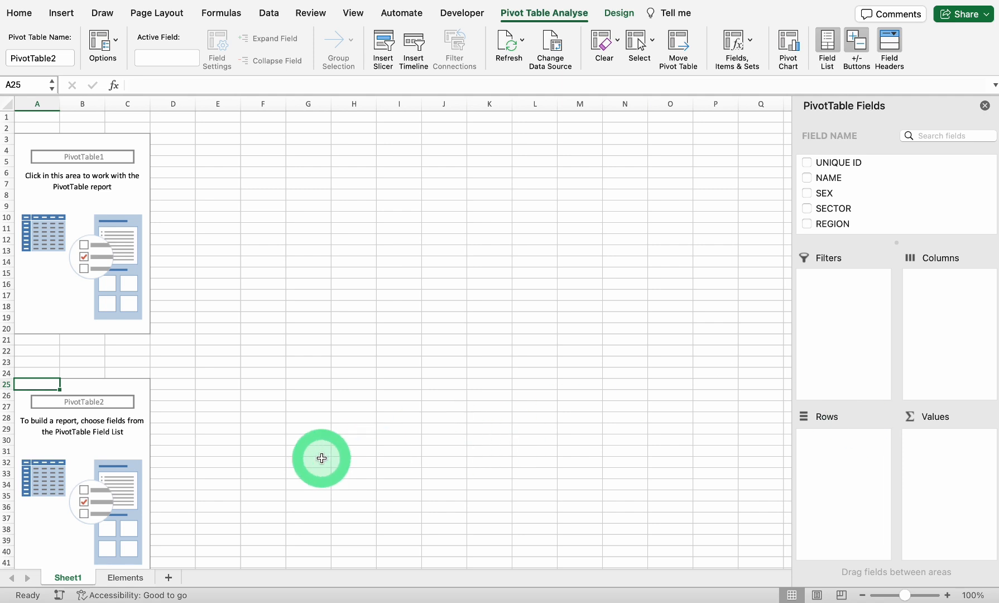
{"action": "scroll", "coordinate": [322, 458], "scroll_direction": "down", "scroll_amount": 3}
{"action": "scroll", "coordinate": [321, 458], "scroll_direction": "up", "scroll_amount": 3}
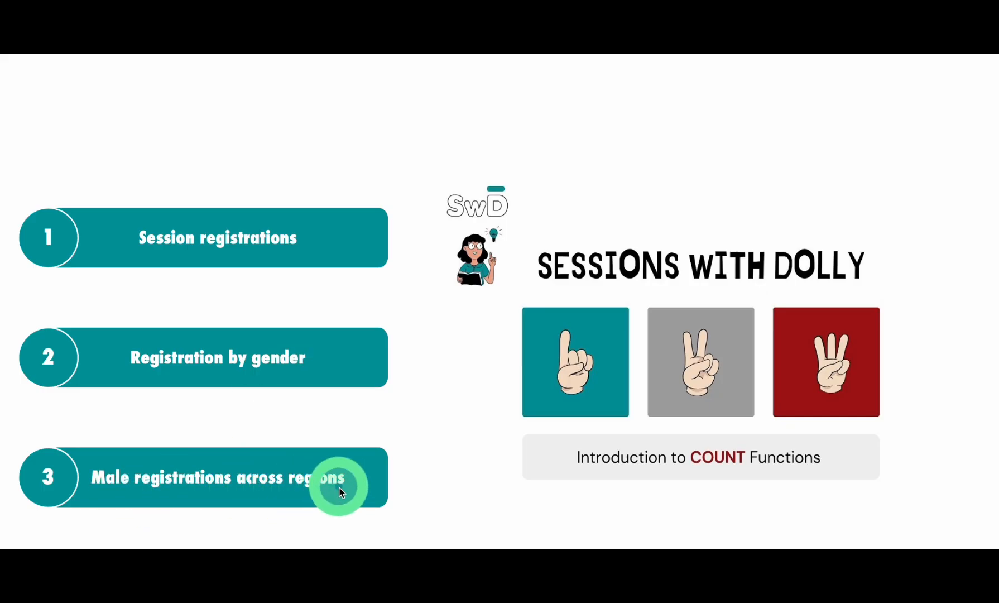
{"action": "left_click", "coordinate": [383, 465]}
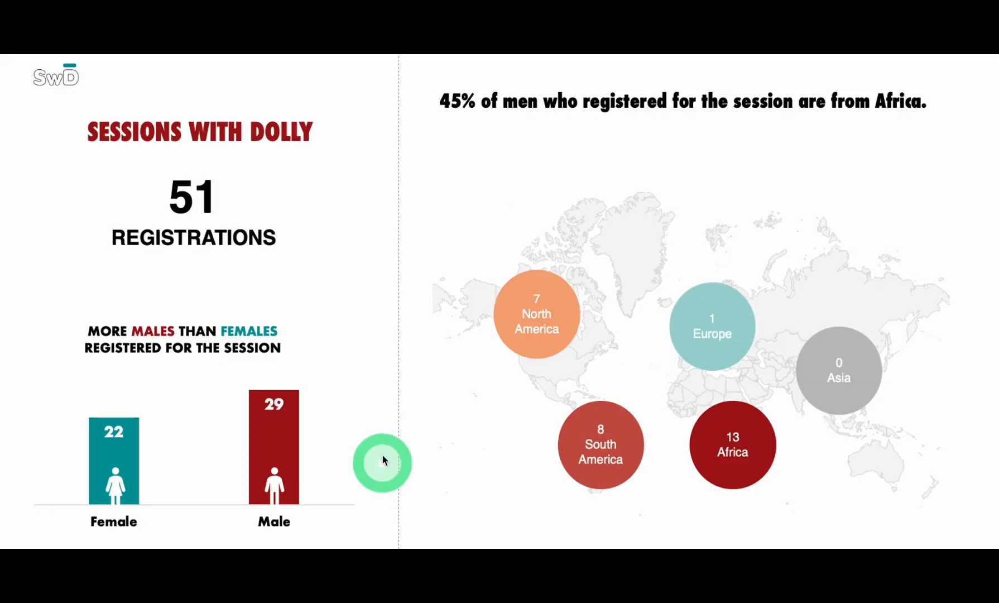
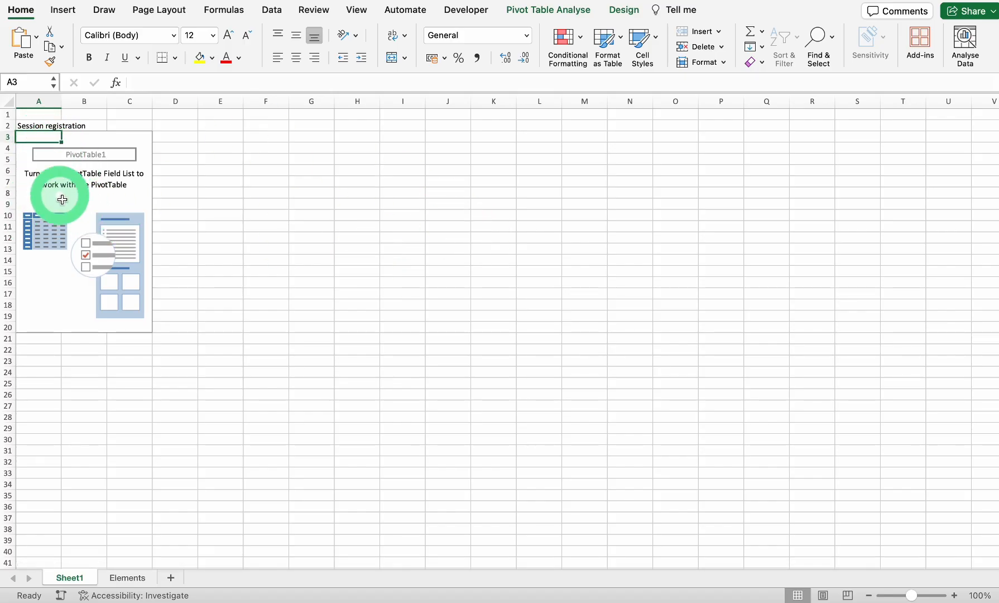
Show the field list for the Session registration pivot table and add the UNIQUE ID field to its values
{"action": "left_click", "coordinate": [564, 13]}
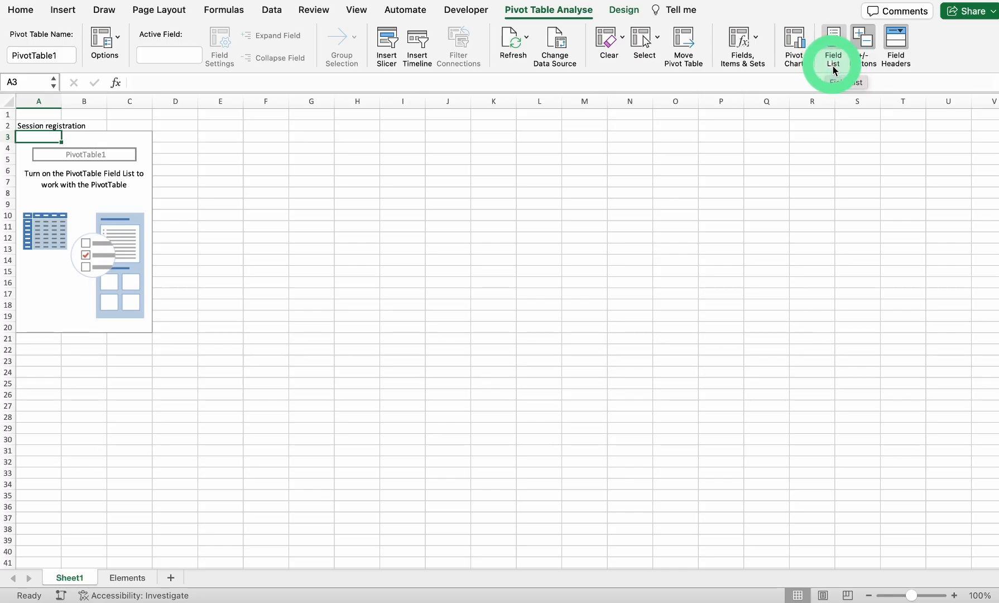
{"action": "left_click", "coordinate": [836, 44]}
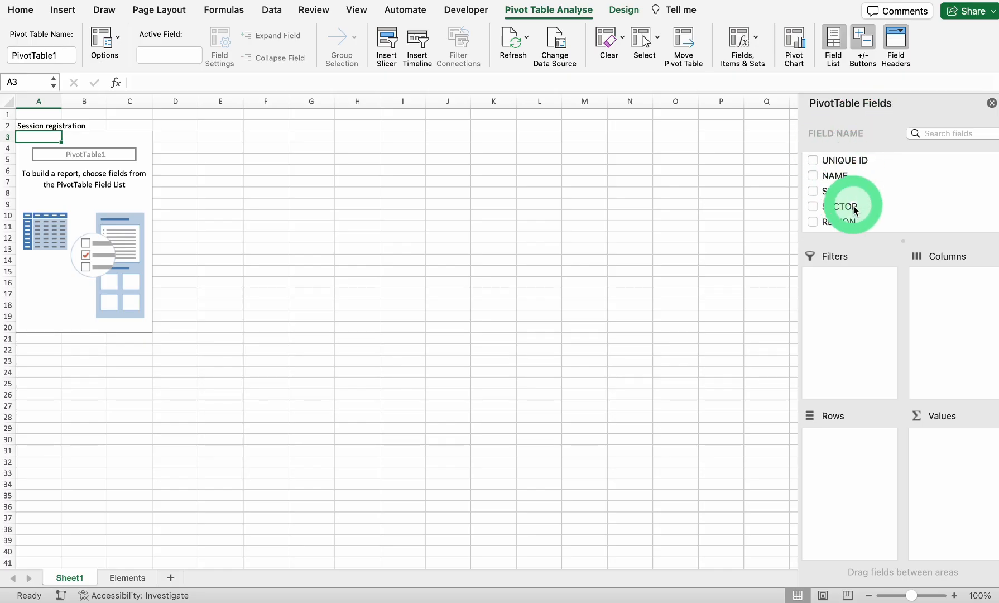
{"action": "left_click", "coordinate": [813, 160]}
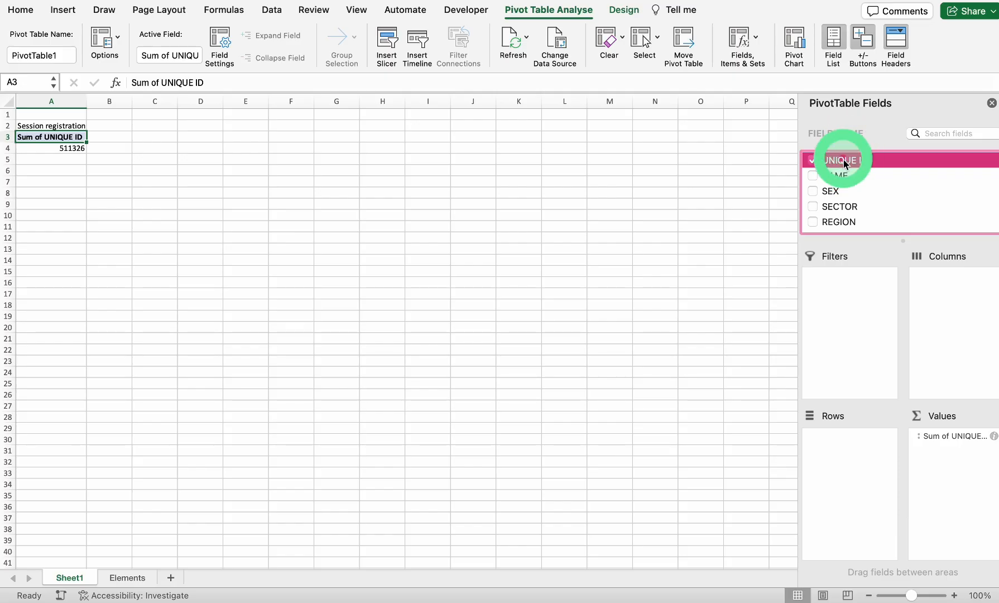
{"action": "mouse_move", "coordinate": [850, 162]}
{"action": "left_mouse_down"}
{"action": "mouse_move", "coordinate": [820, 159]}
{"action": "mouse_move", "coordinate": [860, 162]}
{"action": "left_mouse_up"}
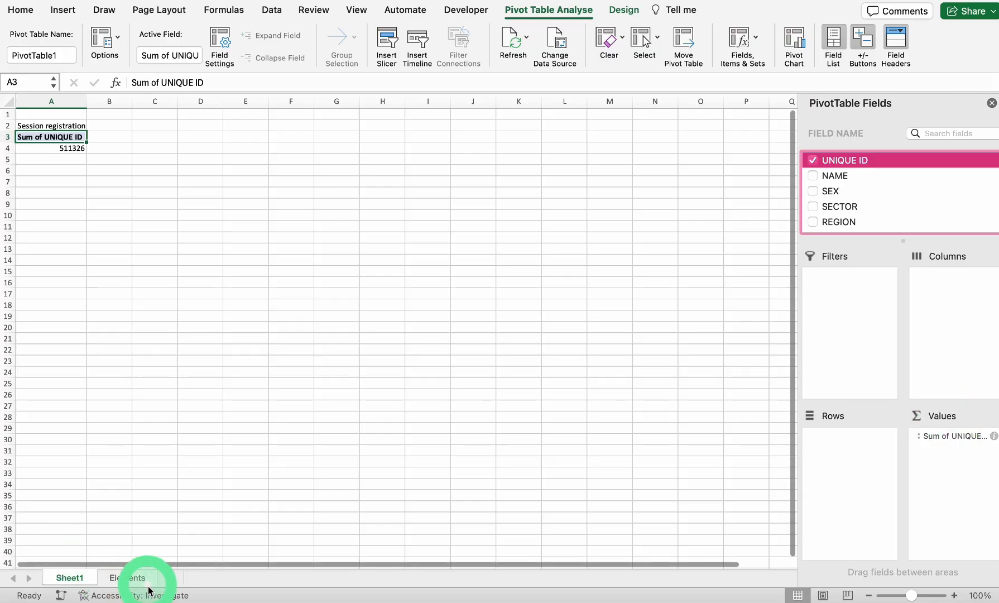
Examine the UNIQUE ID column on the Elements sheet, ending back at the pivot table on Sheet1
{"action": "left_click", "coordinate": [128, 577]}
{"action": "scroll", "coordinate": [90, 225], "scroll_direction": "up", "scroll_amount": 2}
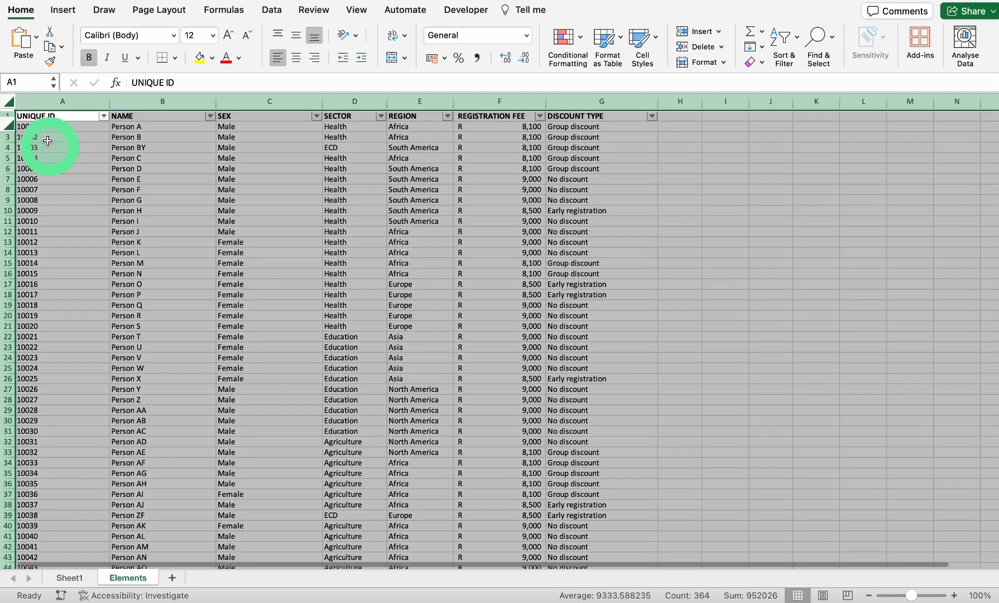
{"action": "left_click", "coordinate": [49, 103]}
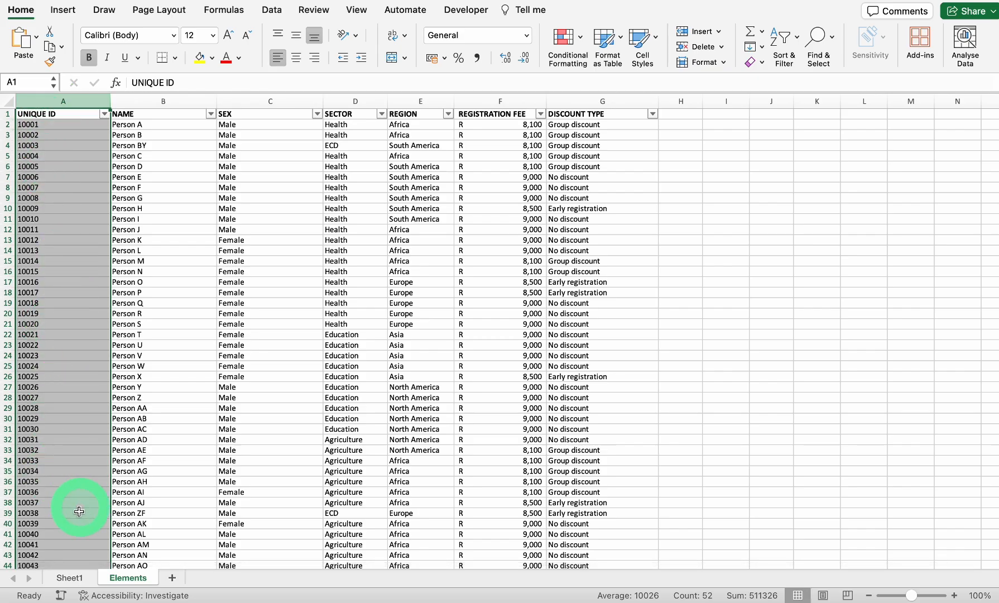
{"action": "left_click", "coordinate": [69, 578]}
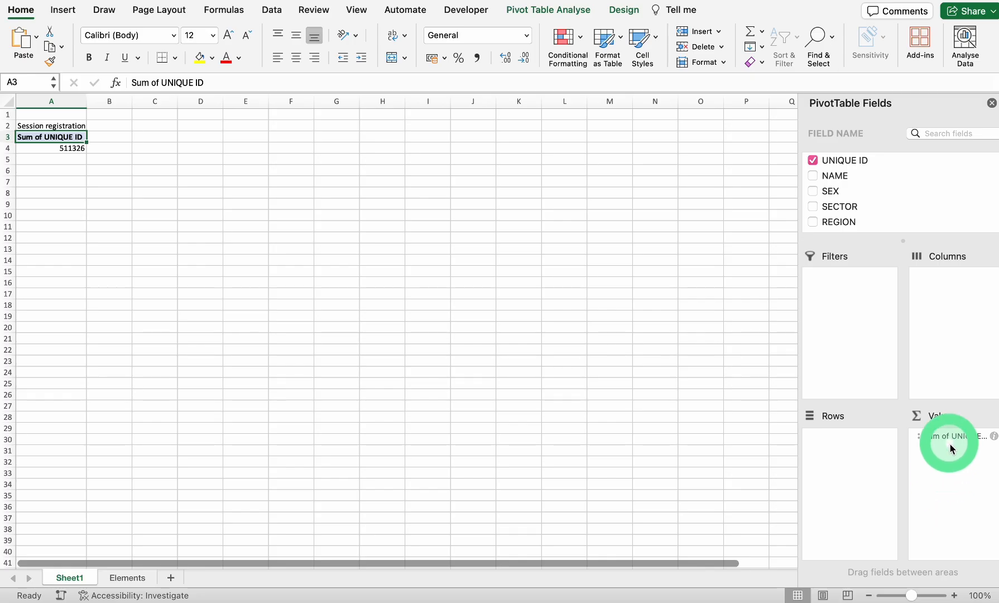
Change the UNIQUE ID value field so that it is summarised by Count
{"action": "left_click_drag", "start_coordinate": [938, 445], "coordinate": [942, 509]}
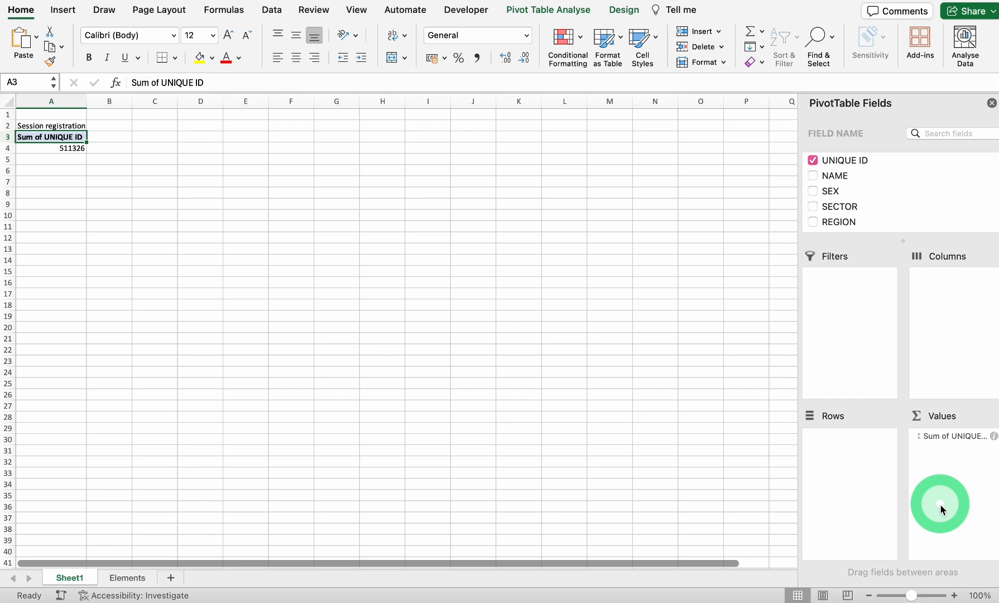
{"action": "left_click_drag", "start_coordinate": [941, 496], "coordinate": [950, 437]}
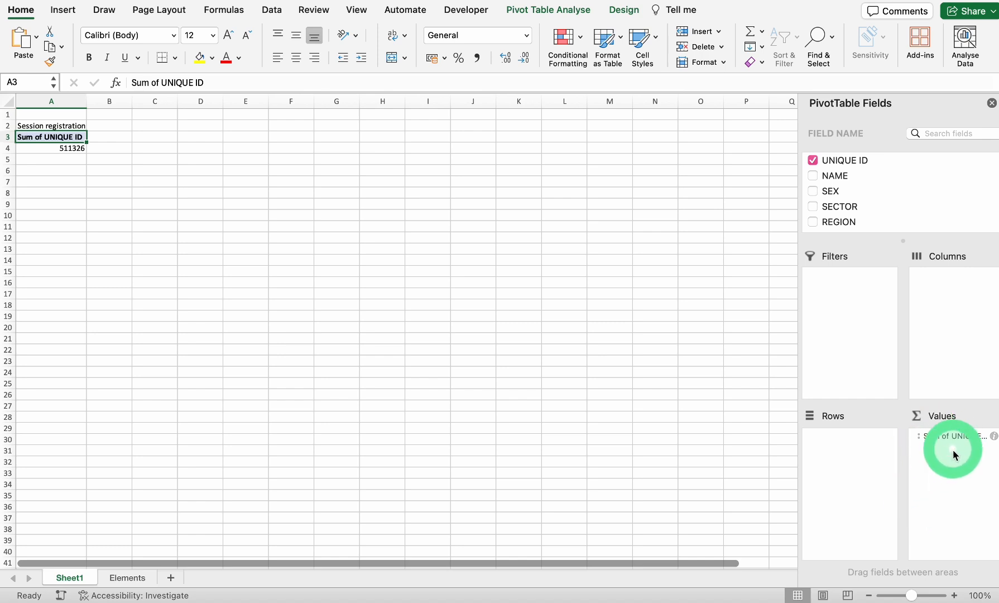
{"action": "mouse_move", "coordinate": [945, 438]}
{"action": "left_mouse_down"}
{"action": "mouse_move", "coordinate": [928, 438]}
{"action": "mouse_move", "coordinate": [943, 439]}
{"action": "left_mouse_up"}
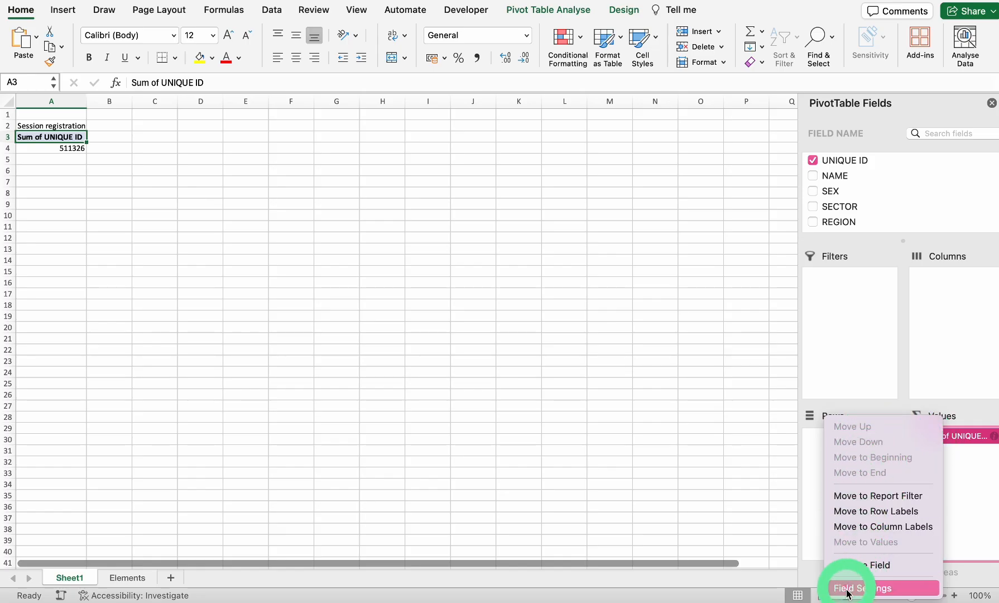
{"action": "left_click", "coordinate": [864, 593]}
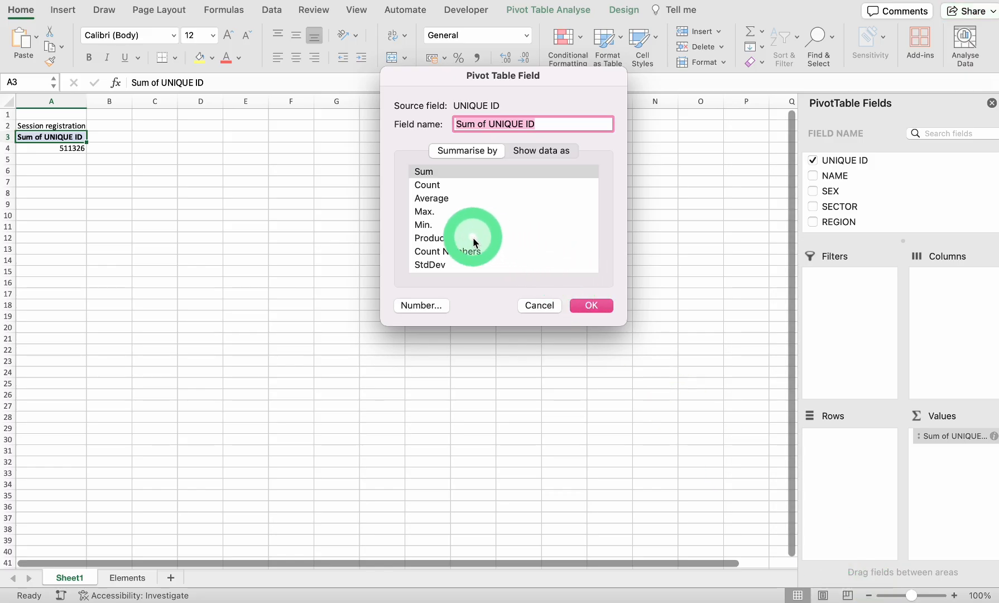
{"action": "scroll", "coordinate": [473, 237], "scroll_direction": "down", "scroll_amount": 2}
{"action": "scroll", "coordinate": [473, 238], "scroll_direction": "up", "scroll_amount": 2}
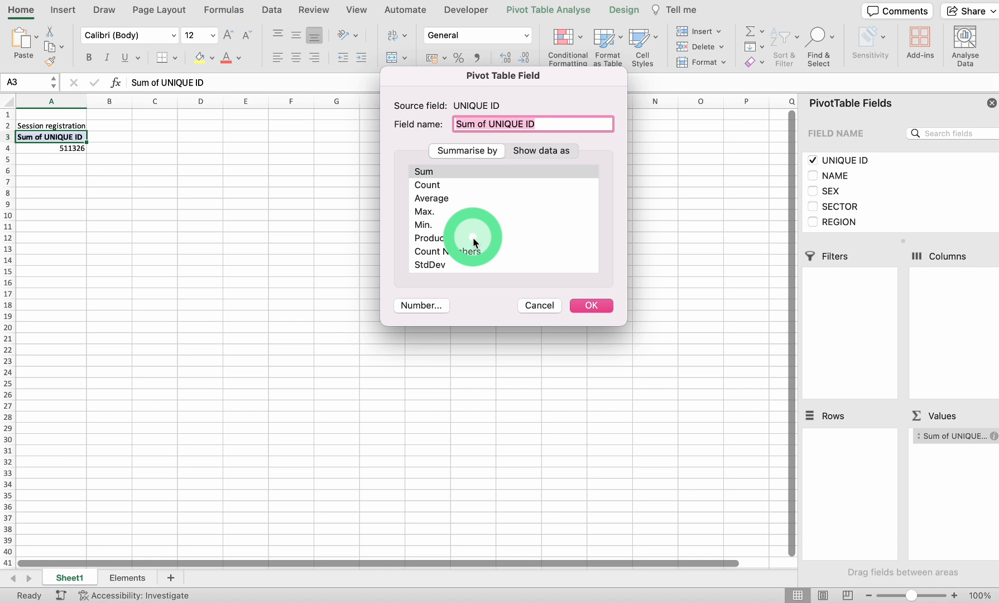
{"action": "left_click", "coordinate": [426, 188]}
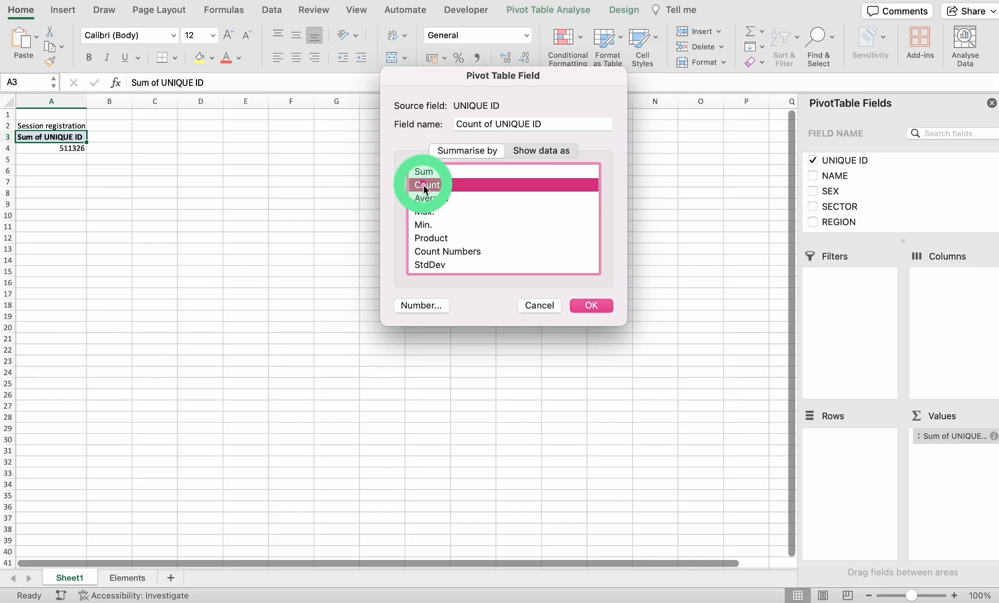
{"action": "left_click", "coordinate": [580, 308]}
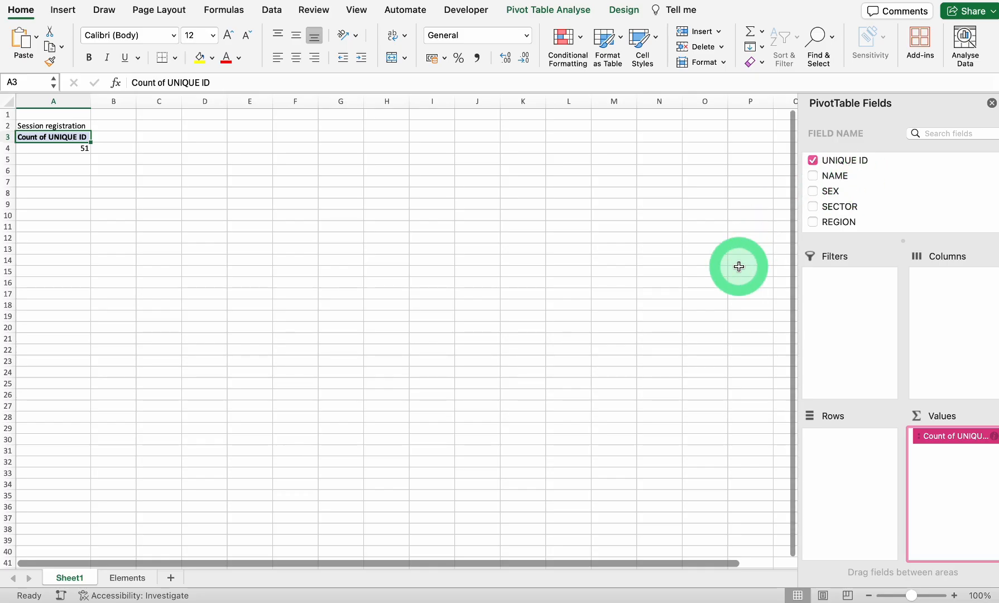
Try NAME as a row field, look through the resulting list of people, and remove the field again
{"action": "left_click", "coordinate": [814, 180]}
{"action": "left_click", "coordinate": [813, 177]}
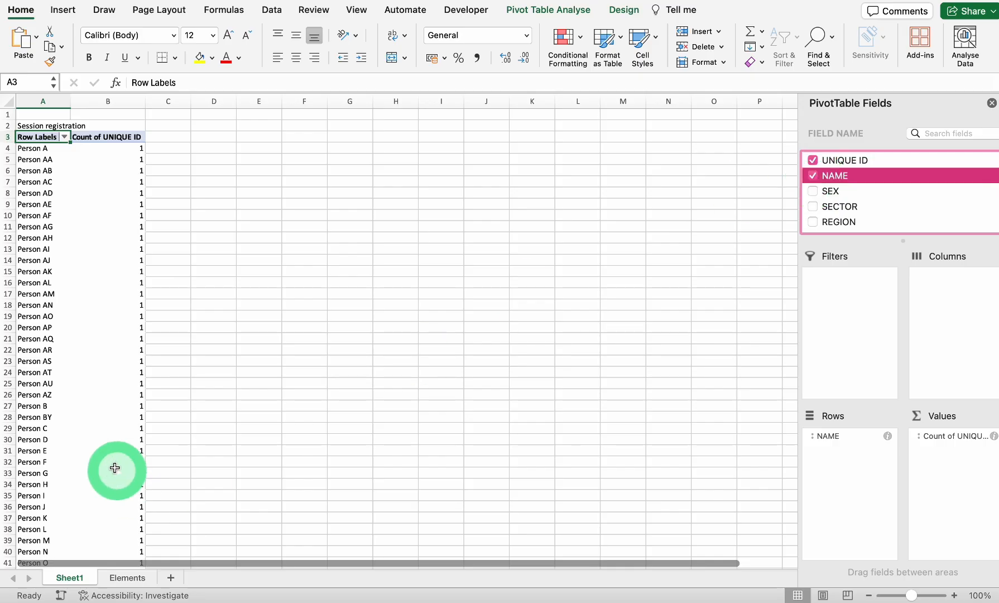
{"action": "scroll", "coordinate": [78, 321], "scroll_direction": "down", "scroll_amount": 10}
{"action": "scroll", "coordinate": [81, 323], "scroll_direction": "up", "scroll_amount": 8}
{"action": "scroll", "coordinate": [81, 324], "scroll_direction": "up", "scroll_amount": 2}
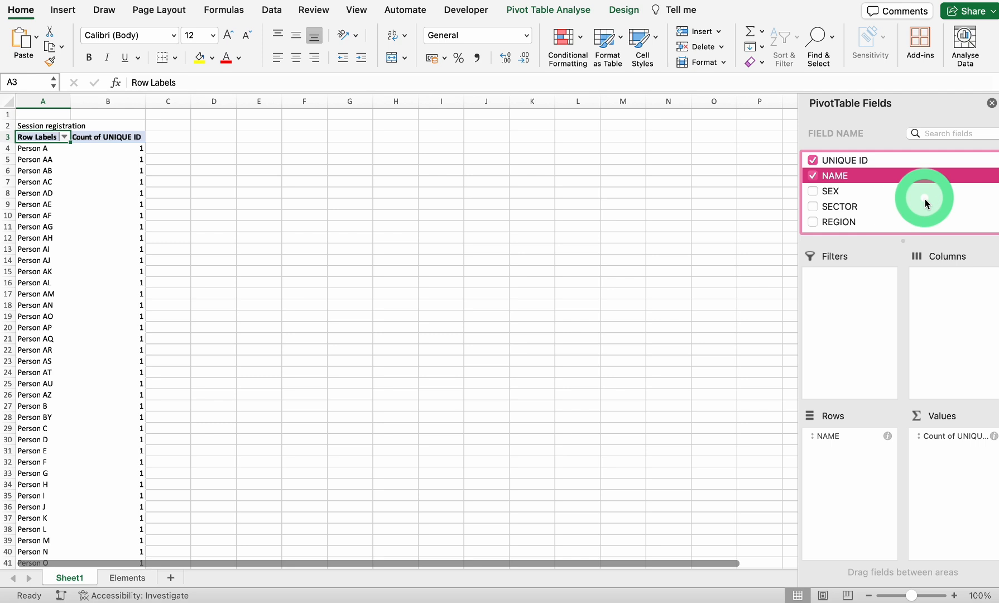
{"action": "left_click", "coordinate": [813, 177]}
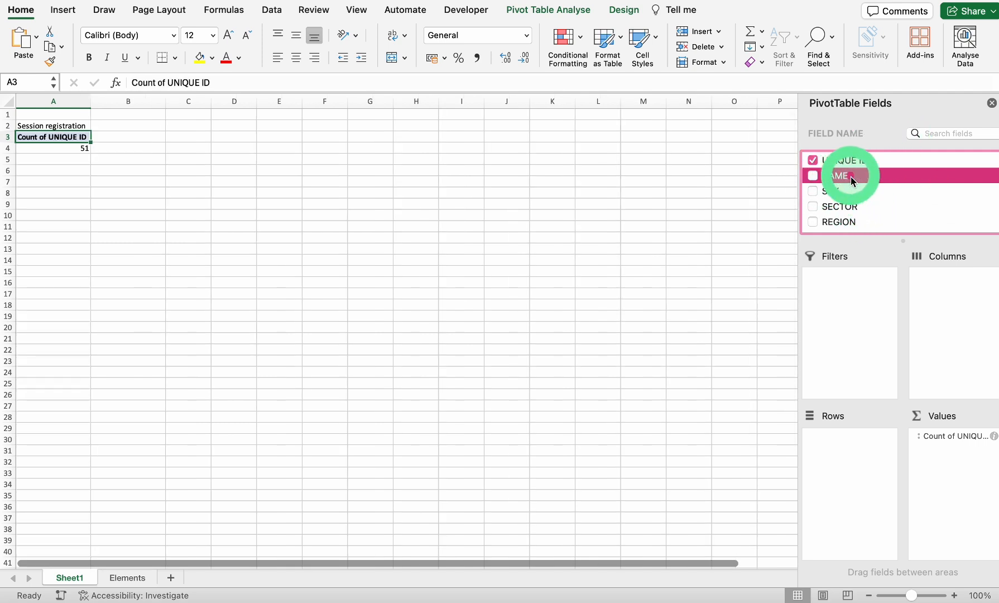
Add the NAME field to the pivot table's values area as a second count beside UNIQUE ID
{"action": "mouse_move", "coordinate": [851, 177]}
{"action": "left_mouse_down"}
{"action": "mouse_move", "coordinate": [827, 176]}
{"action": "mouse_move", "coordinate": [837, 163]}
{"action": "mouse_move", "coordinate": [839, 177]}
{"action": "left_mouse_up"}
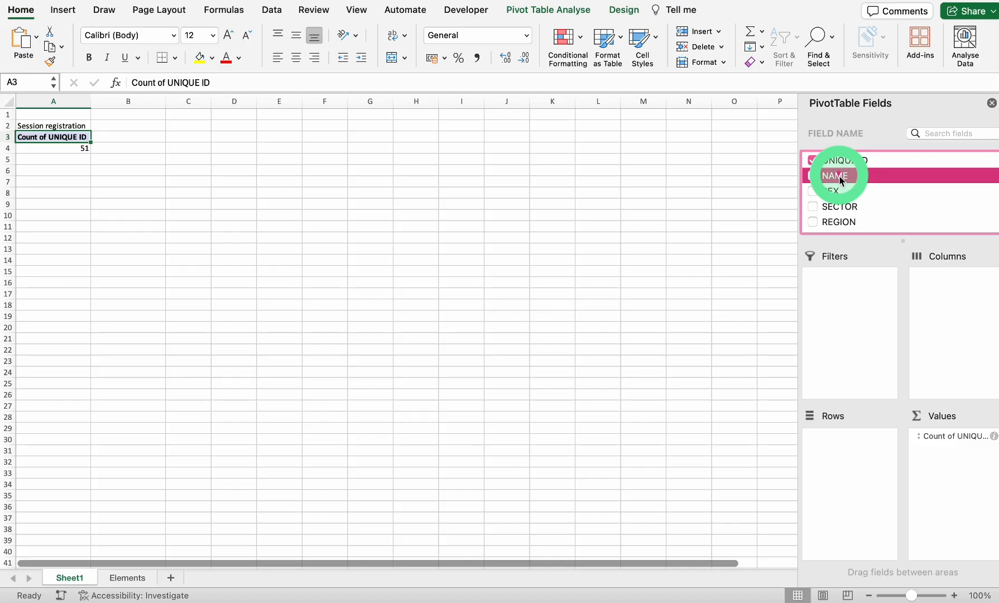
{"action": "left_click_drag", "start_coordinate": [839, 177], "coordinate": [955, 469]}
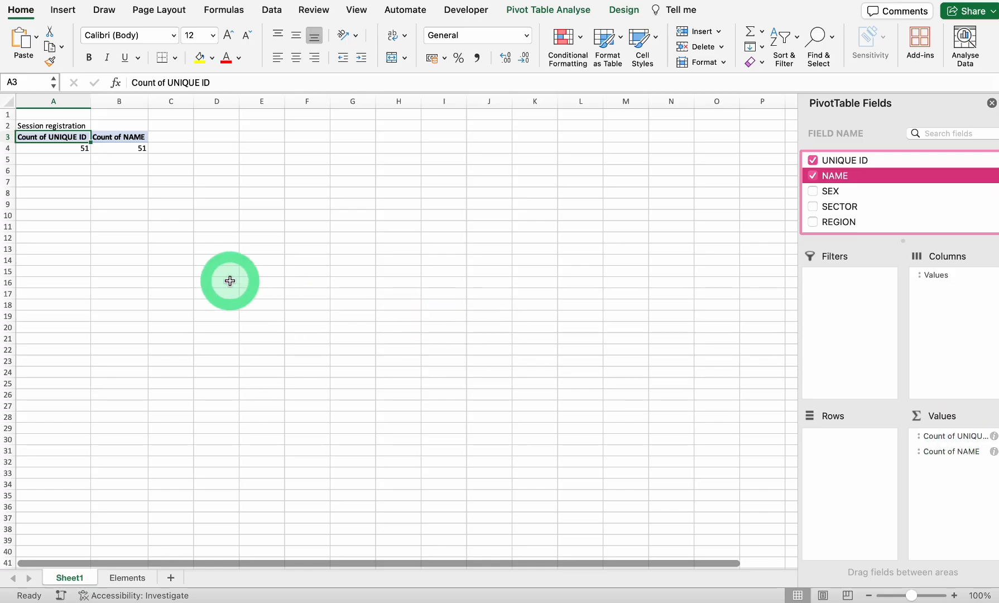
Enter the heading "Registration by gender" in cell A7 below the first pivot table
{"action": "left_click", "coordinate": [47, 182]}
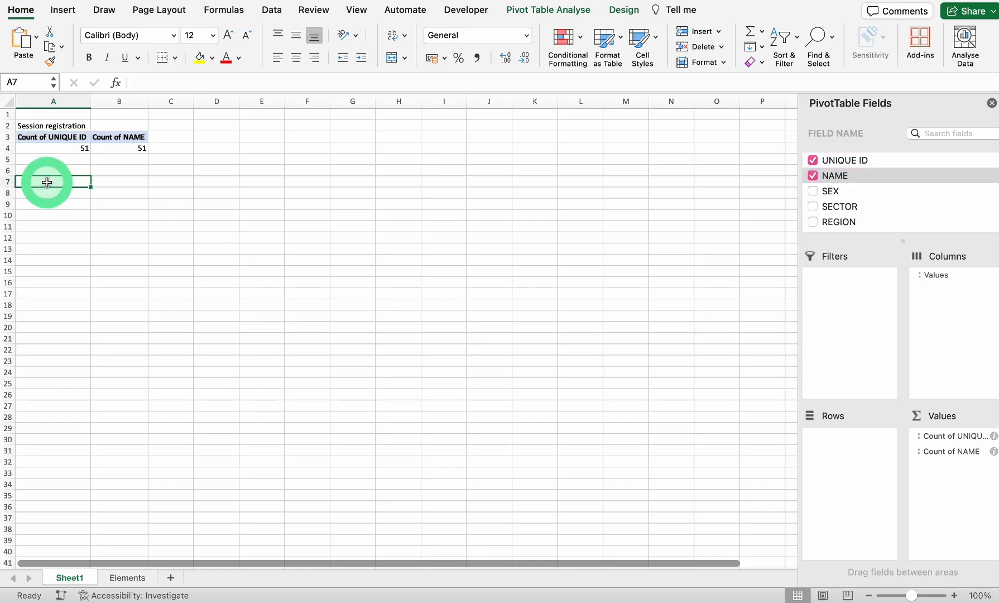
{"action": "type", "text": "Registr"}
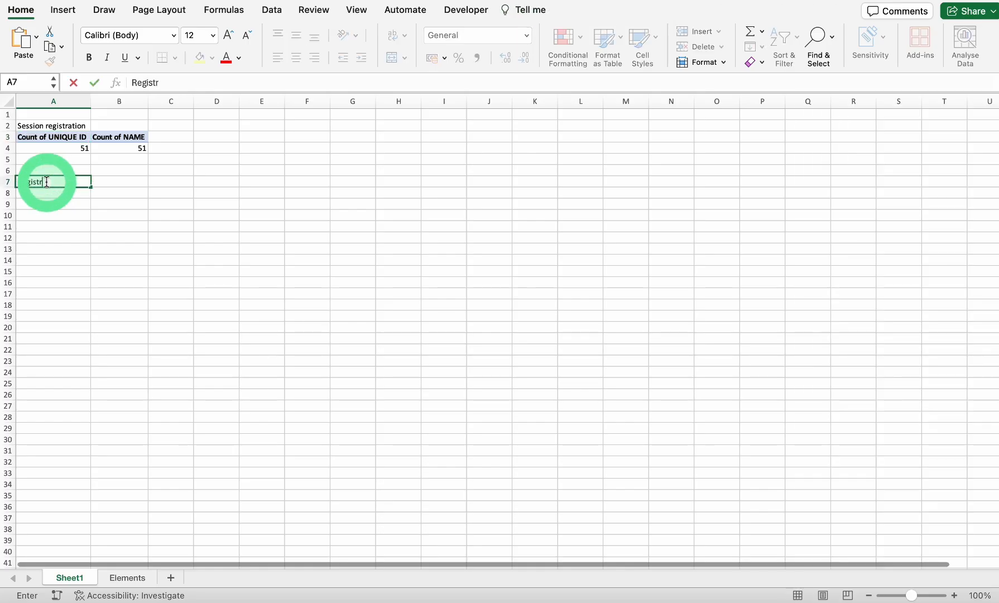
{"action": "type", "text": "ation by gender"}
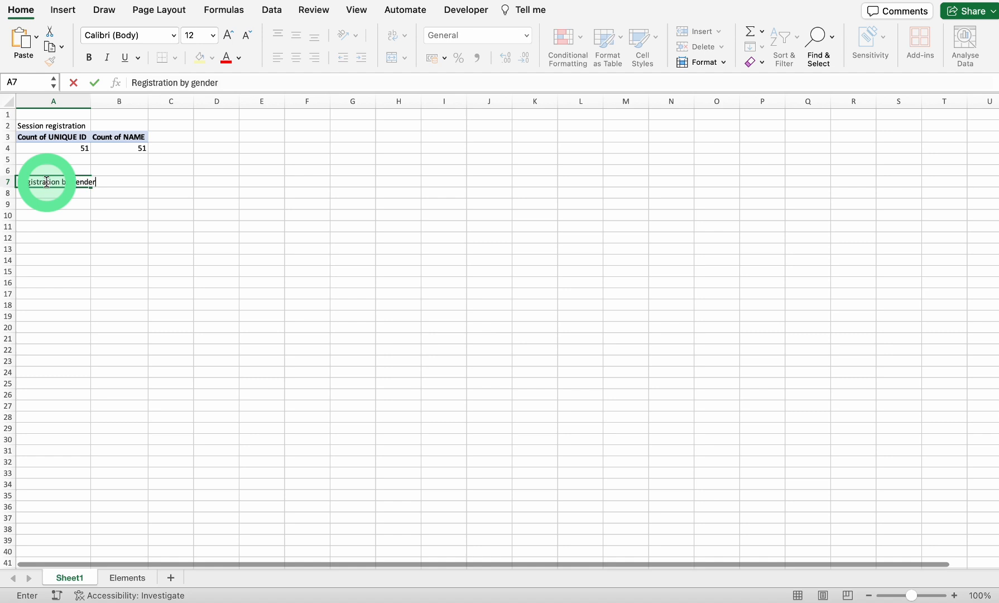
{"action": "key", "text": "Return"}
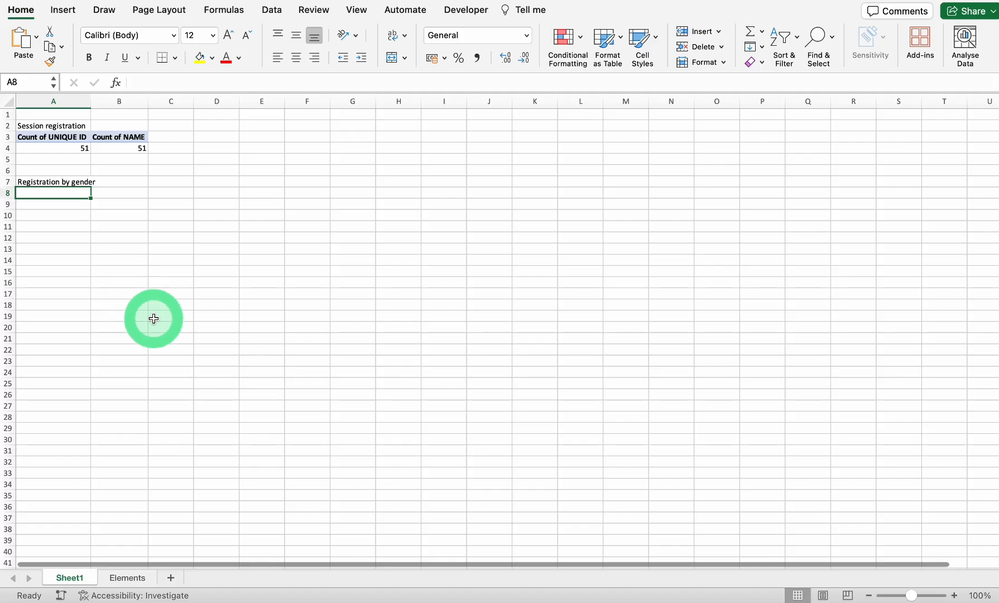
Copy the Session registration pivot table in A3:B4 and paste it at cell A8 under the gender heading
{"action": "left_click_drag", "start_coordinate": [37, 137], "coordinate": [127, 147]}
{"action": "right_click", "coordinate": [125, 148]}
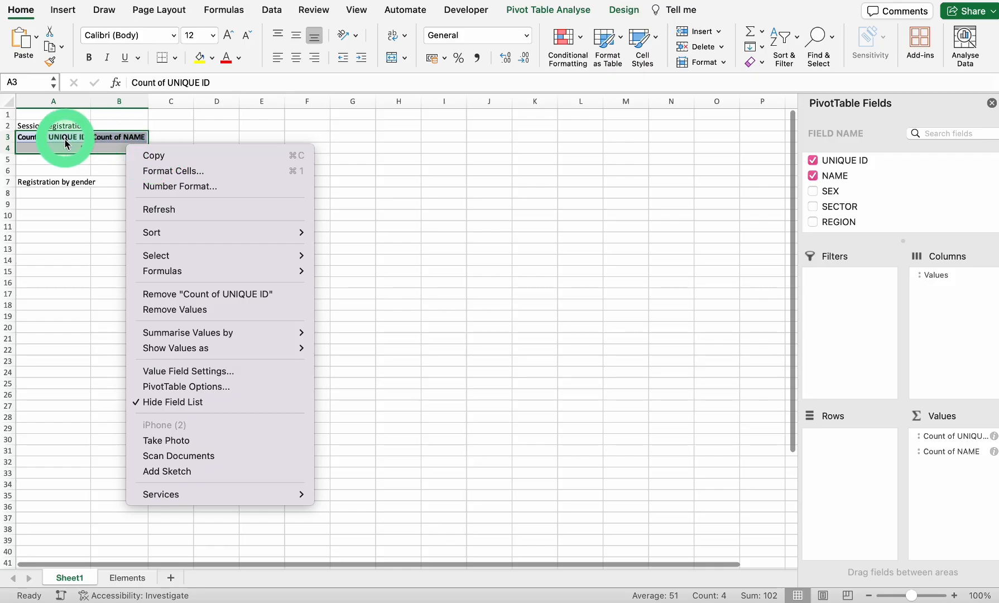
{"action": "left_click", "coordinate": [156, 160]}
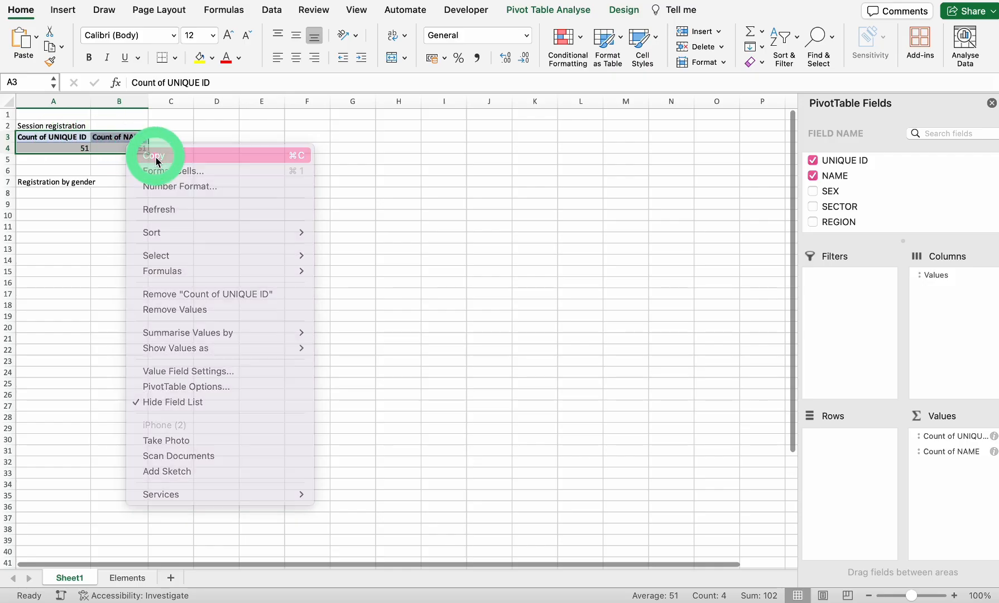
{"action": "right_click", "coordinate": [53, 193]}
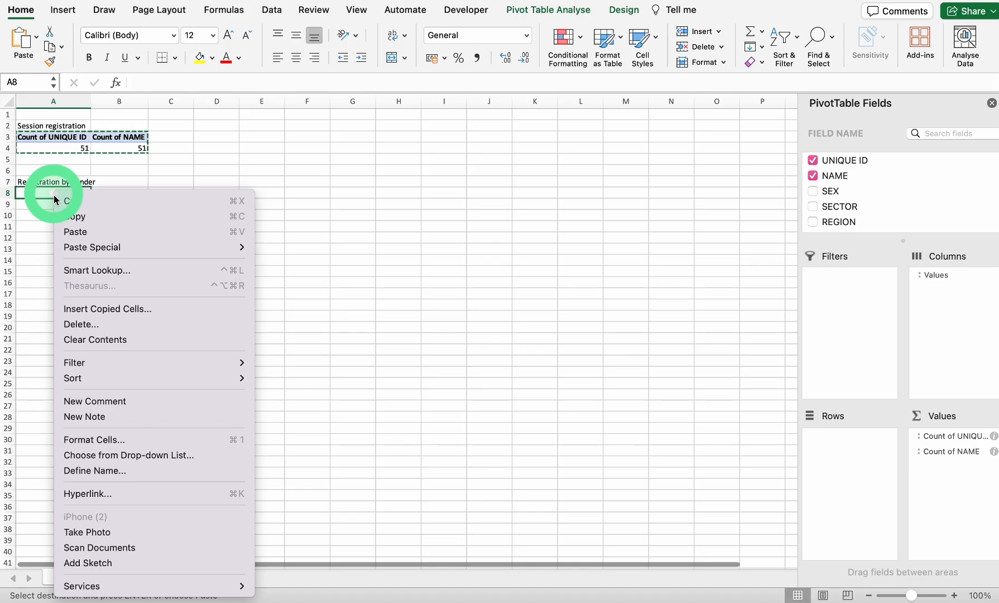
{"action": "left_click", "coordinate": [76, 235]}
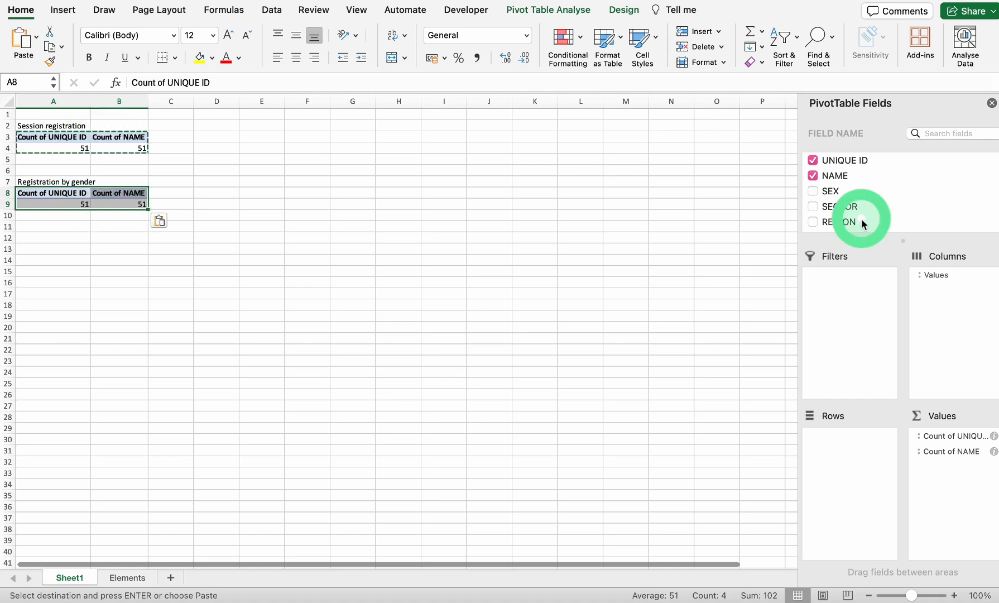
Remove NAME from the copied pivot table and add SEX as its row field to count registrations by gender
{"action": "left_click", "coordinate": [64, 205]}
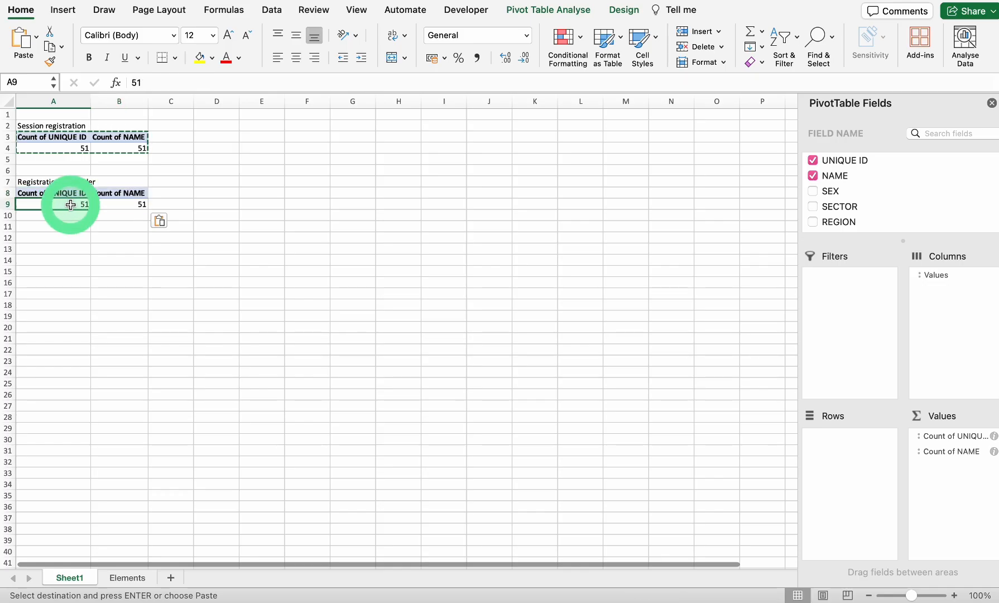
{"action": "left_click", "coordinate": [814, 177]}
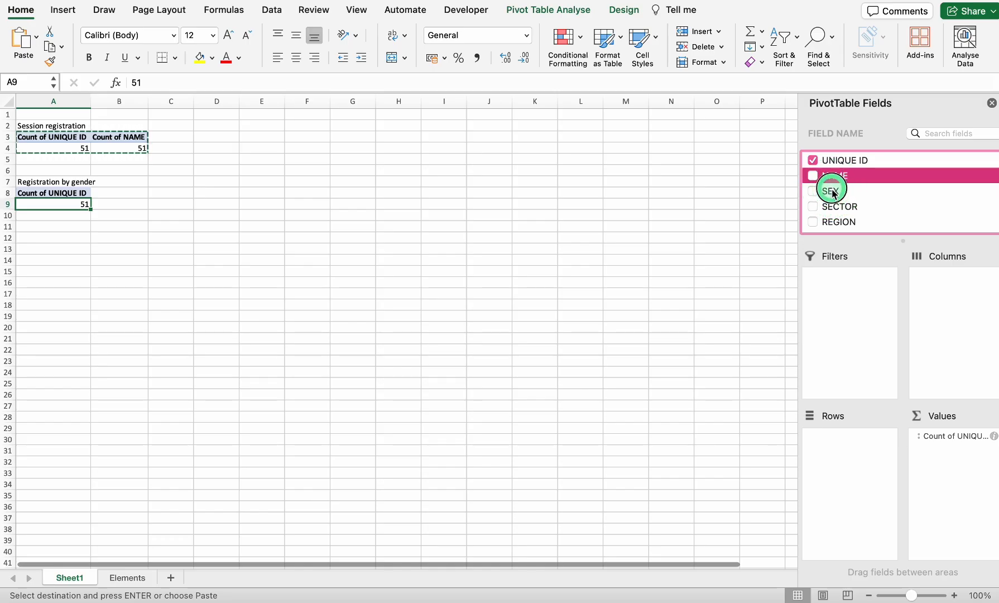
{"action": "left_click_drag", "start_coordinate": [832, 193], "coordinate": [854, 460]}
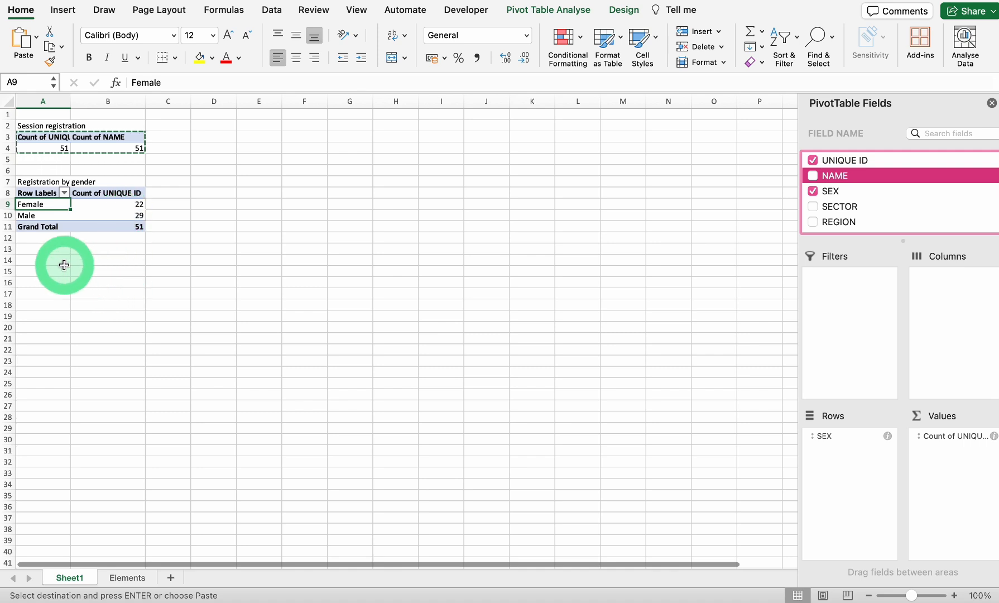
{"action": "left_click", "coordinate": [47, 260]}
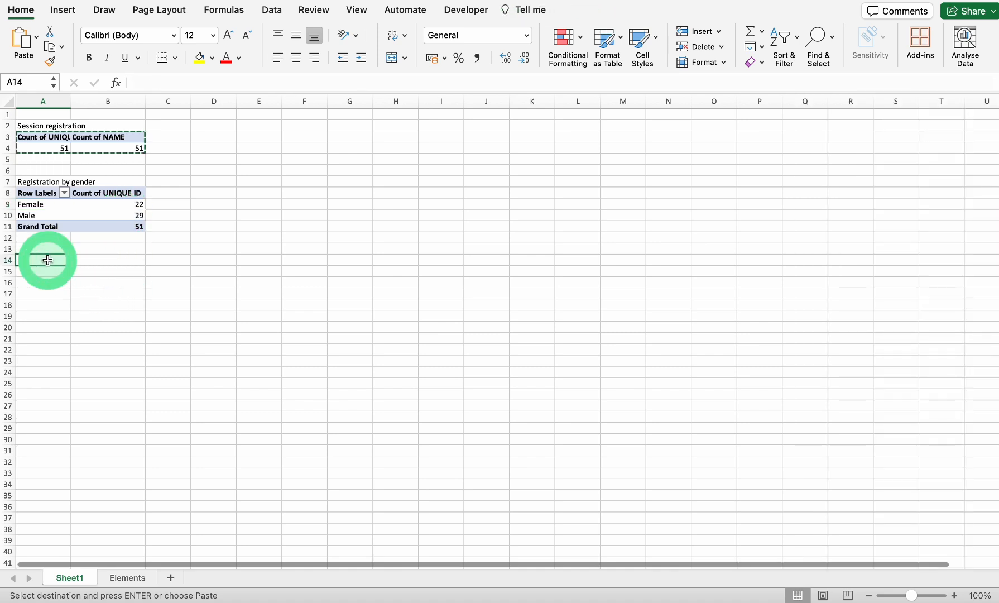
Enter the heading "Registration of males across regions" in cell A14 below the gender pivot table
{"action": "type", "text": "Re"}
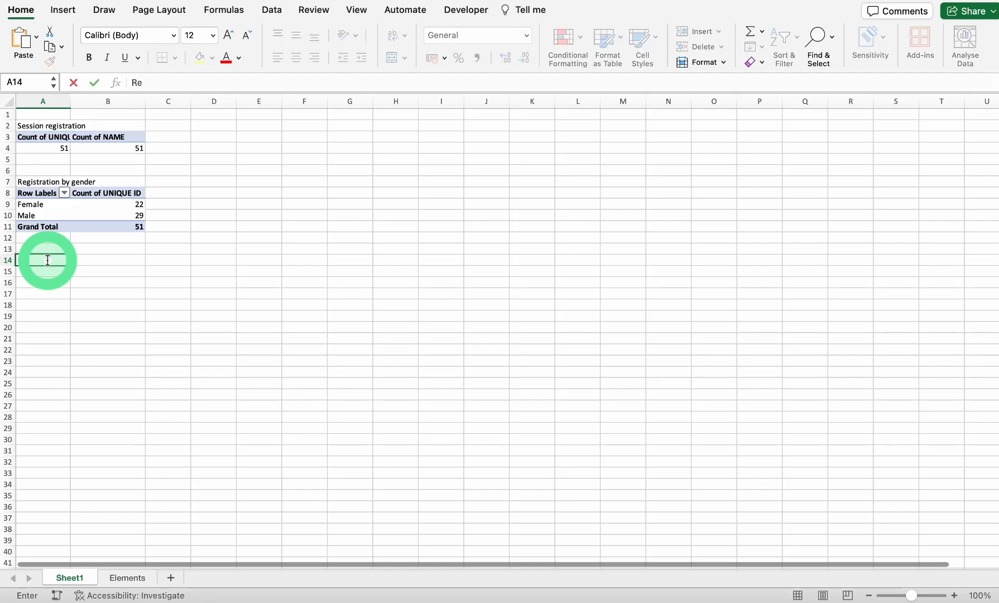
{"action": "type", "text": "gistration of males "}
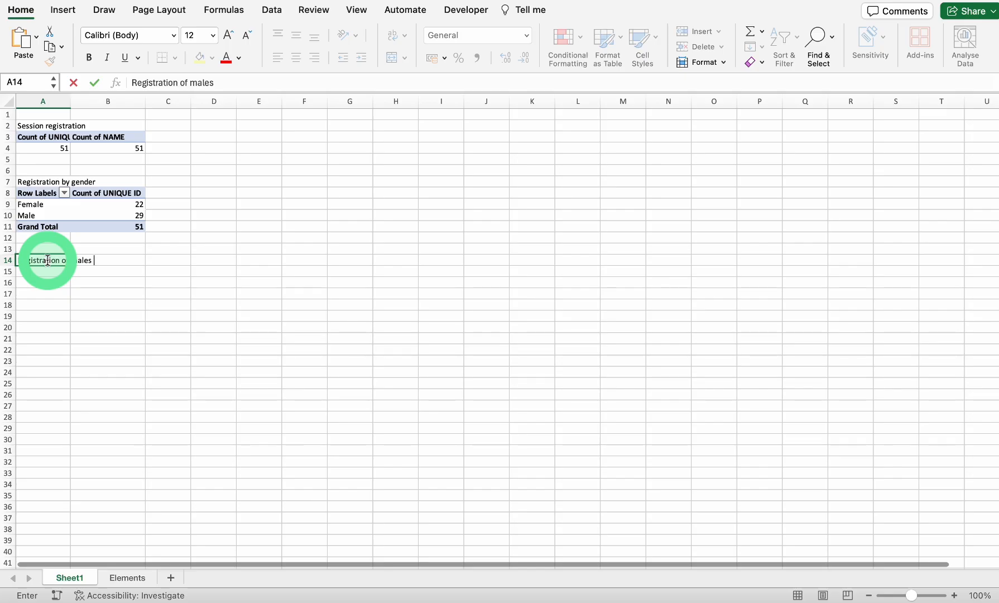
{"action": "type", "text": "across regis"}
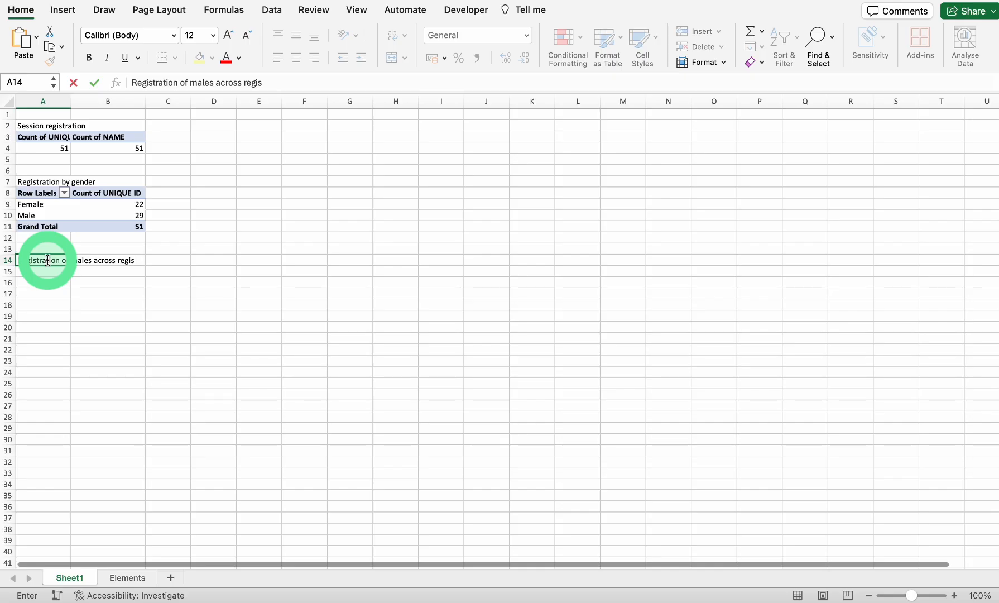
{"action": "key", "text": "BackSpace"}
{"action": "type", "text": "ons"}
{"action": "key", "text": "Return"}
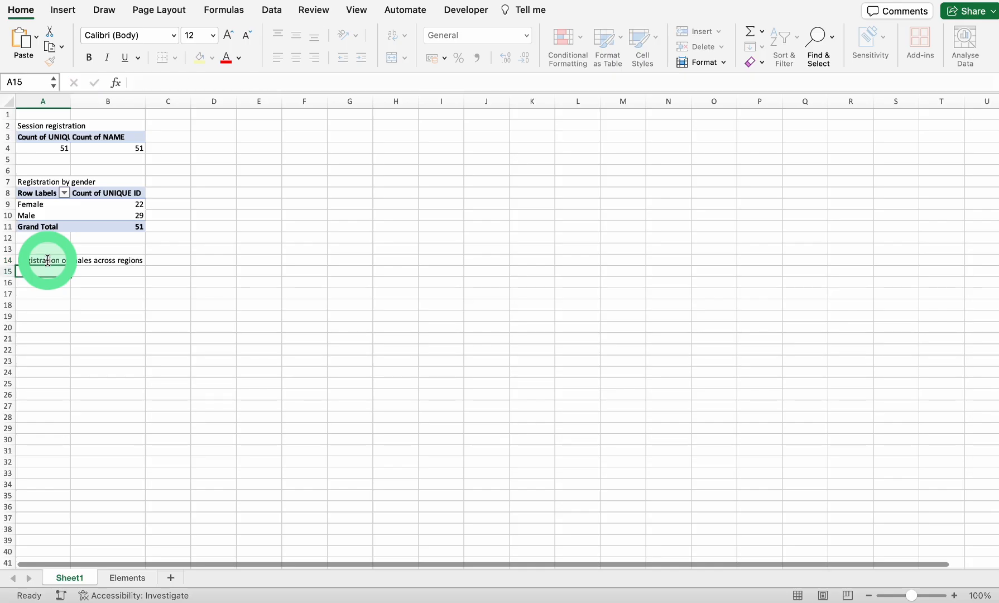
Copy the Registration by gender pivot table in A8:B11 and paste it at cell A15 under the new heading
{"action": "left_click_drag", "start_coordinate": [35, 191], "coordinate": [119, 227]}
{"action": "right_click", "coordinate": [119, 227]}
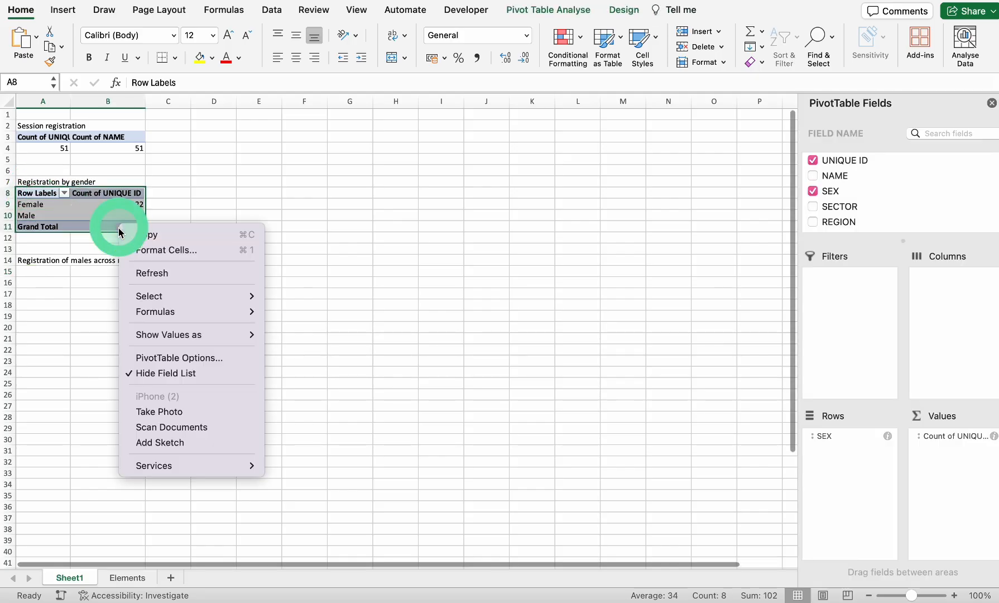
{"action": "left_click", "coordinate": [134, 230]}
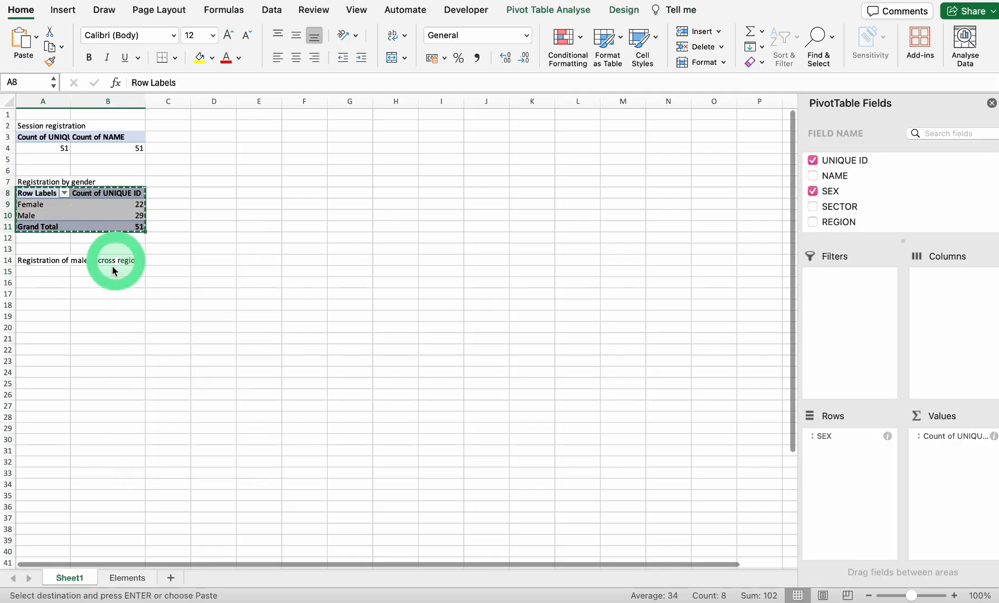
{"action": "right_click", "coordinate": [41, 273]}
{"action": "left_click", "coordinate": [62, 235]}
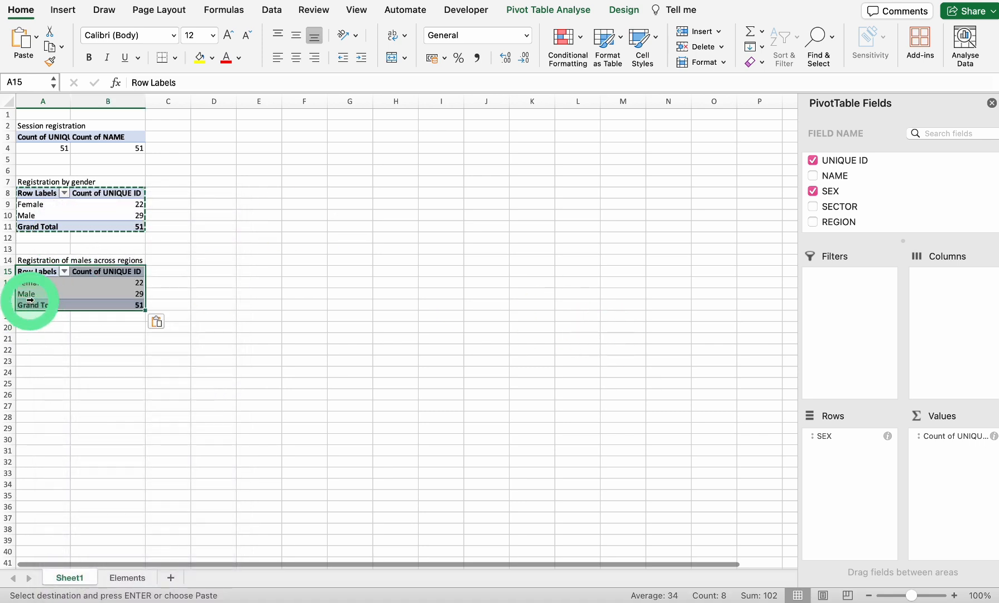
Replace SEX with REGION as the row field of the pivot table pasted at A15
{"action": "left_click", "coordinate": [814, 191]}
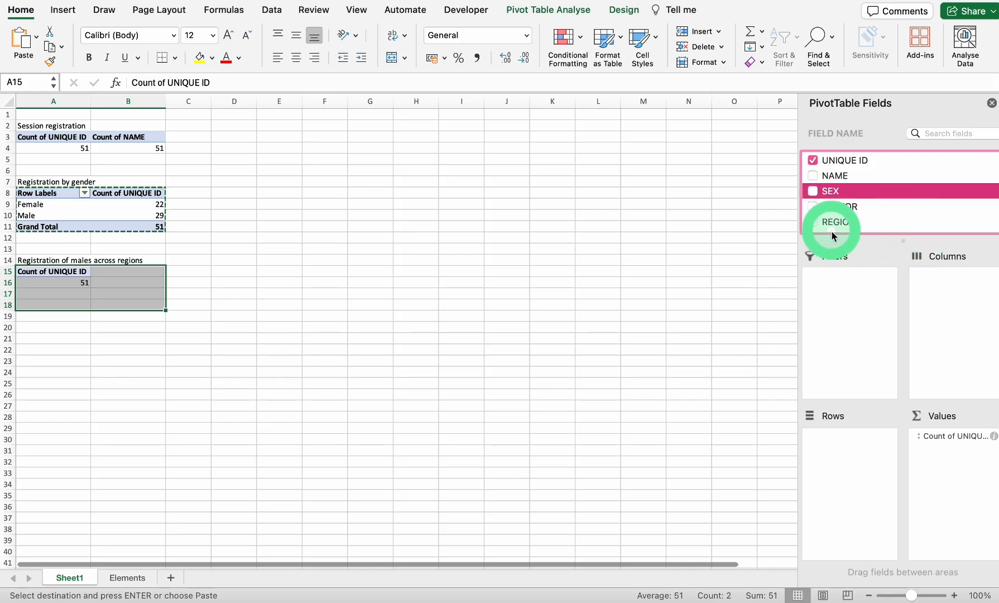
{"action": "left_click_drag", "start_coordinate": [837, 226], "coordinate": [852, 447]}
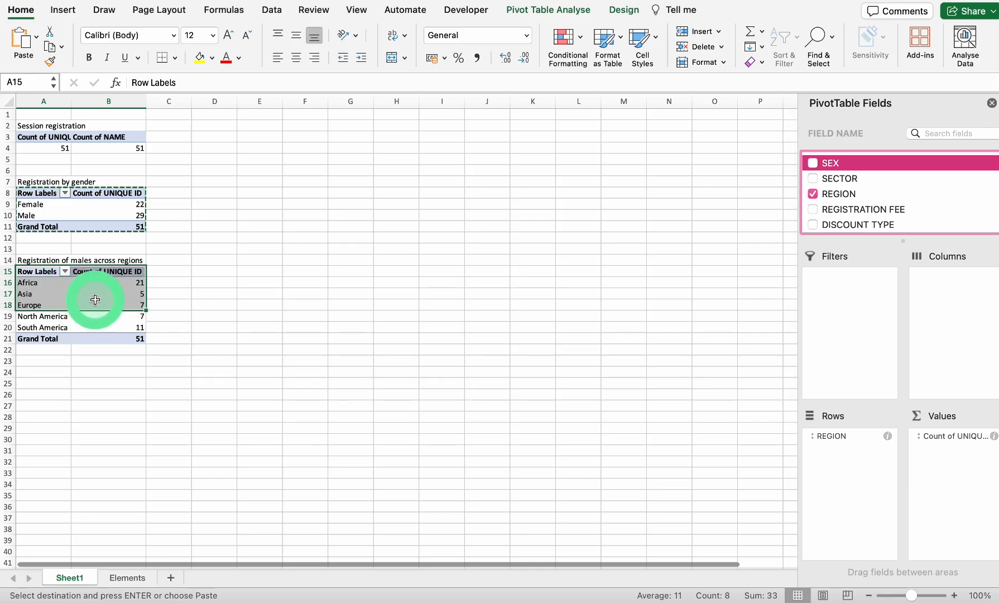
{"action": "left_click", "coordinate": [168, 292]}
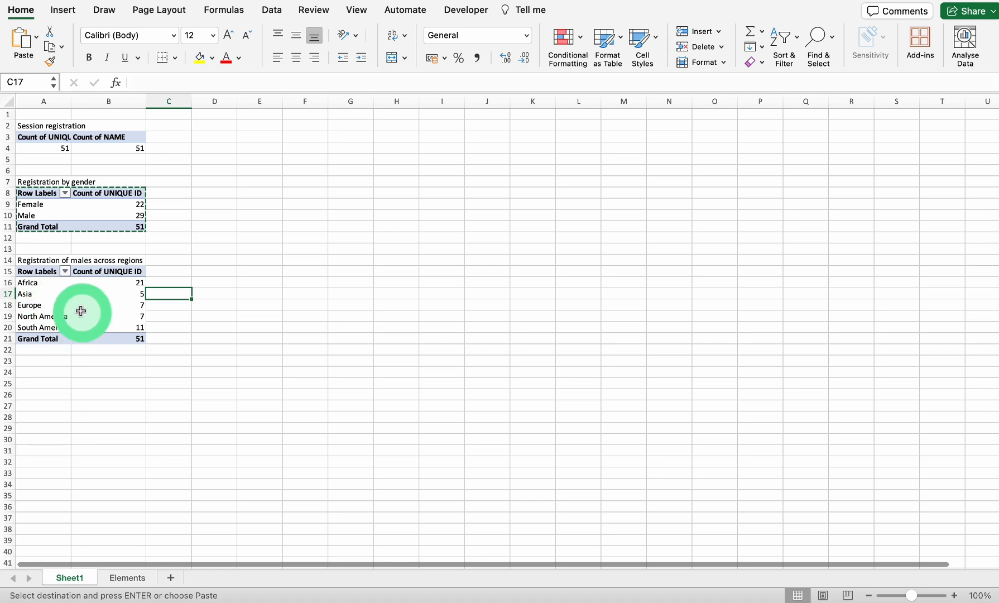
Add SEX as a report filter to the regions pivot table and limit it to Male by excluding Female
{"action": "left_click", "coordinate": [54, 300]}
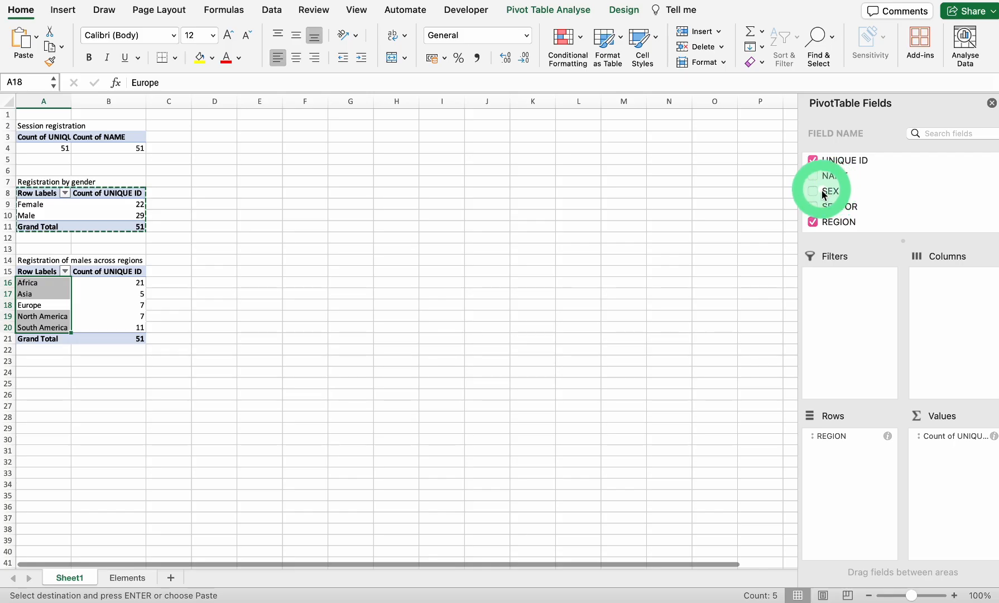
{"action": "left_click_drag", "start_coordinate": [832, 195], "coordinate": [831, 195]}
{"action": "left_click_drag", "start_coordinate": [832, 196], "coordinate": [854, 294]}
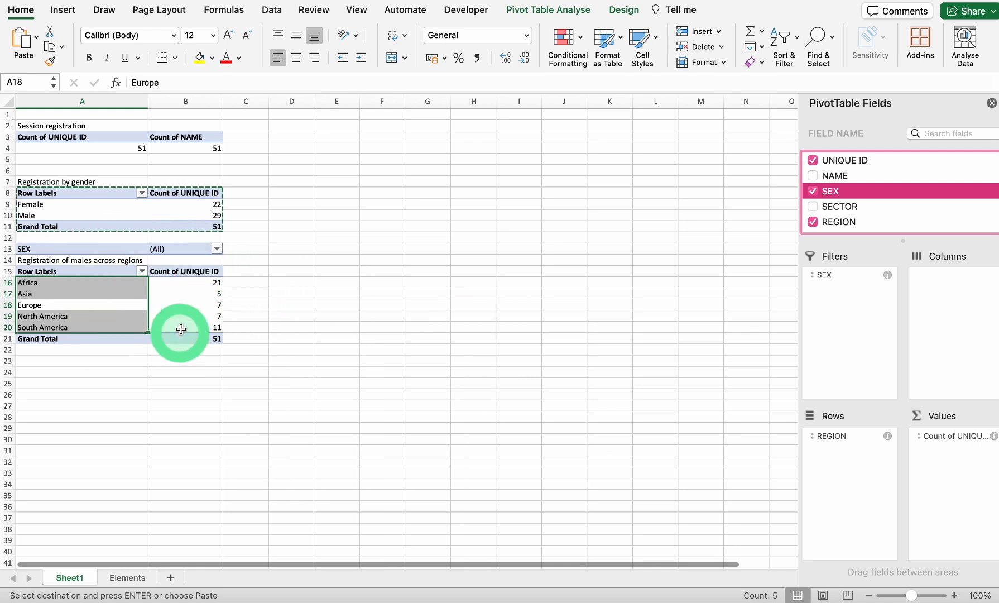
{"action": "left_click", "coordinate": [217, 250]}
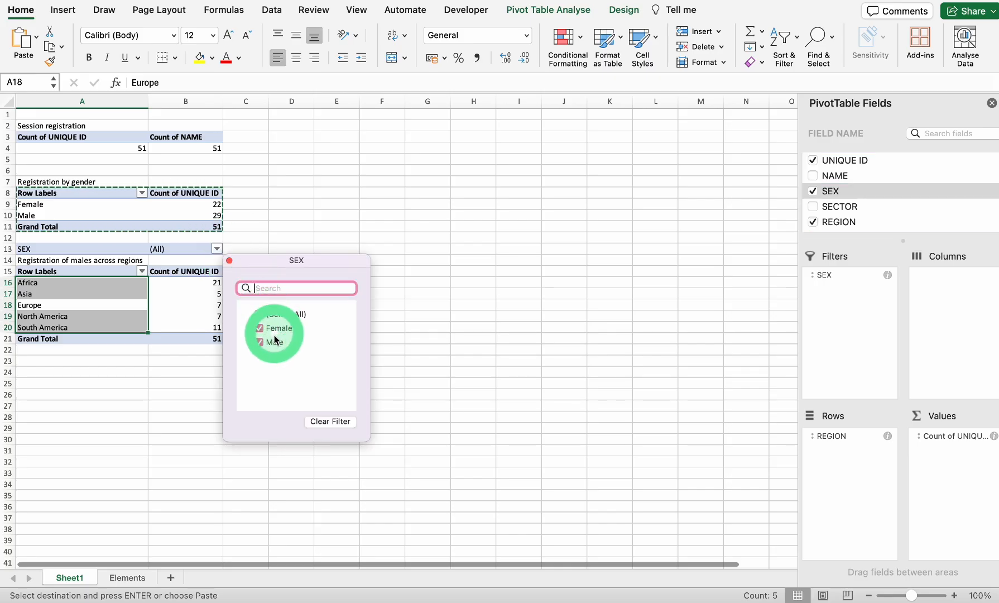
{"action": "left_click", "coordinate": [260, 328]}
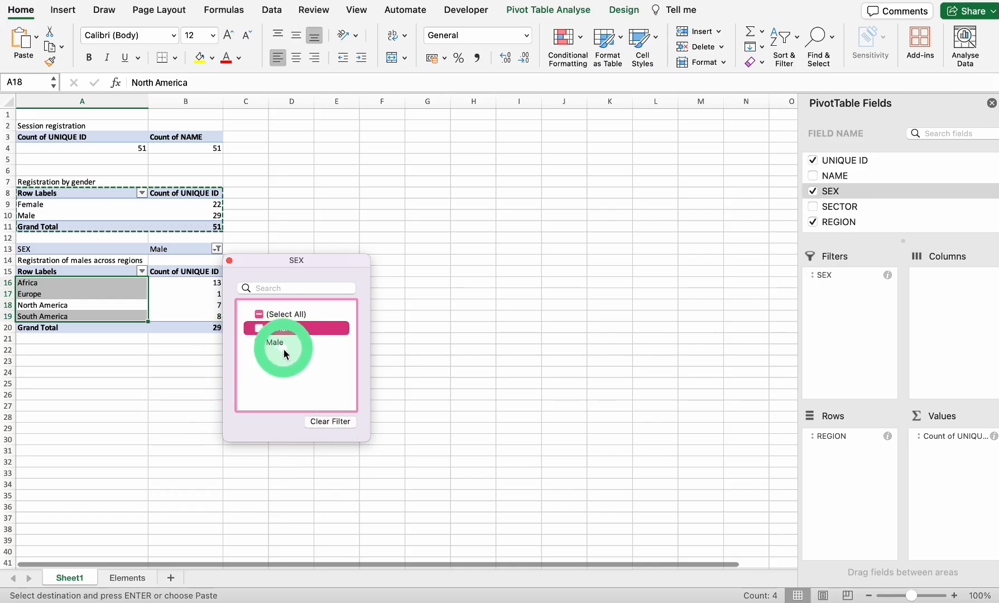
{"action": "left_click", "coordinate": [181, 372]}
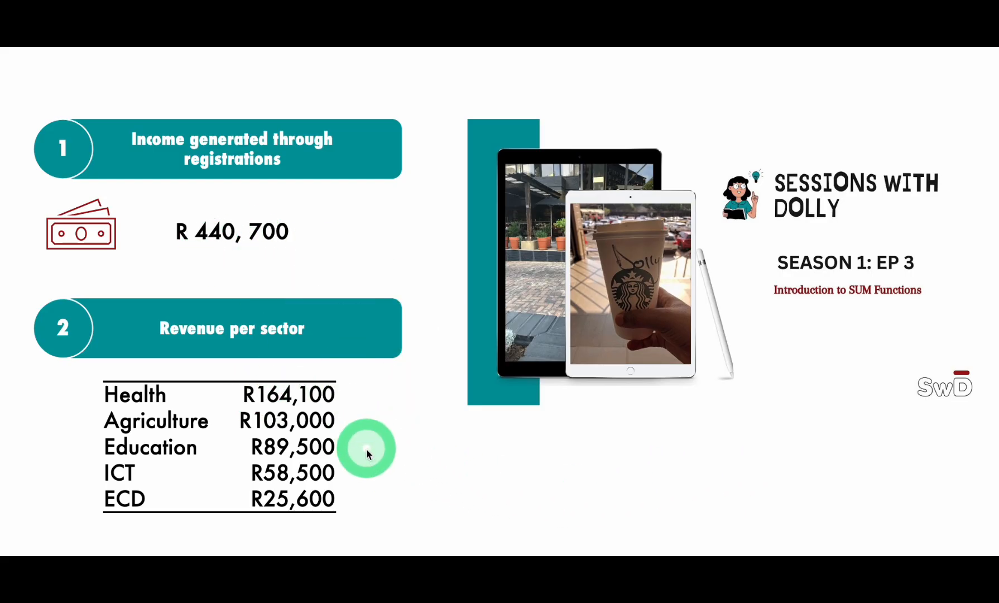
Switch to Excel, copy the gender pivot table in A8:B11 and paste it at F3 under "Income generated through registrations"
{"action": "key", "text": "super+Tab"}
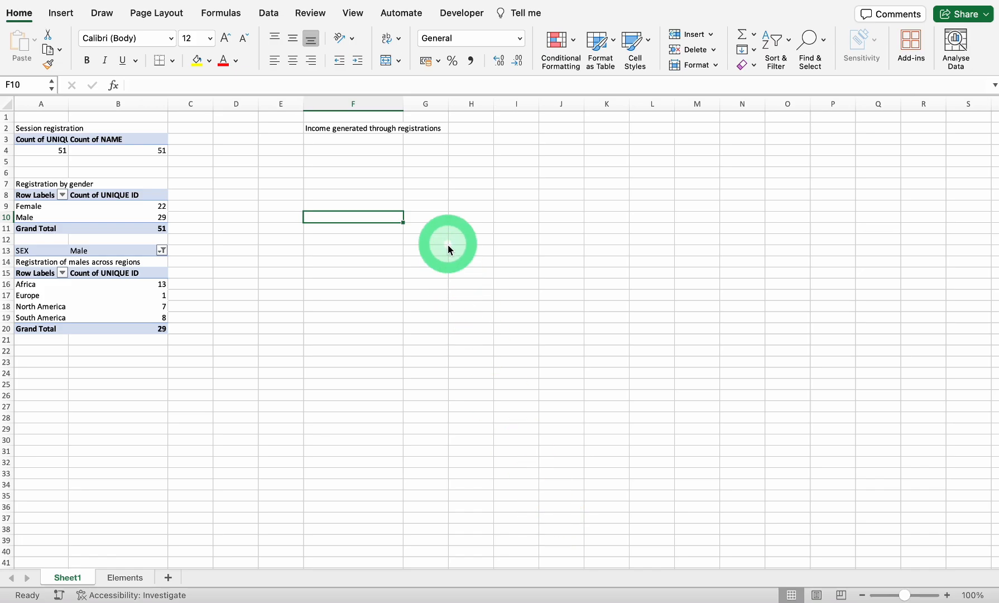
{"action": "left_click", "coordinate": [29, 194]}
{"action": "left_click_drag", "start_coordinate": [30, 194], "coordinate": [149, 228]}
{"action": "right_click", "coordinate": [149, 230]}
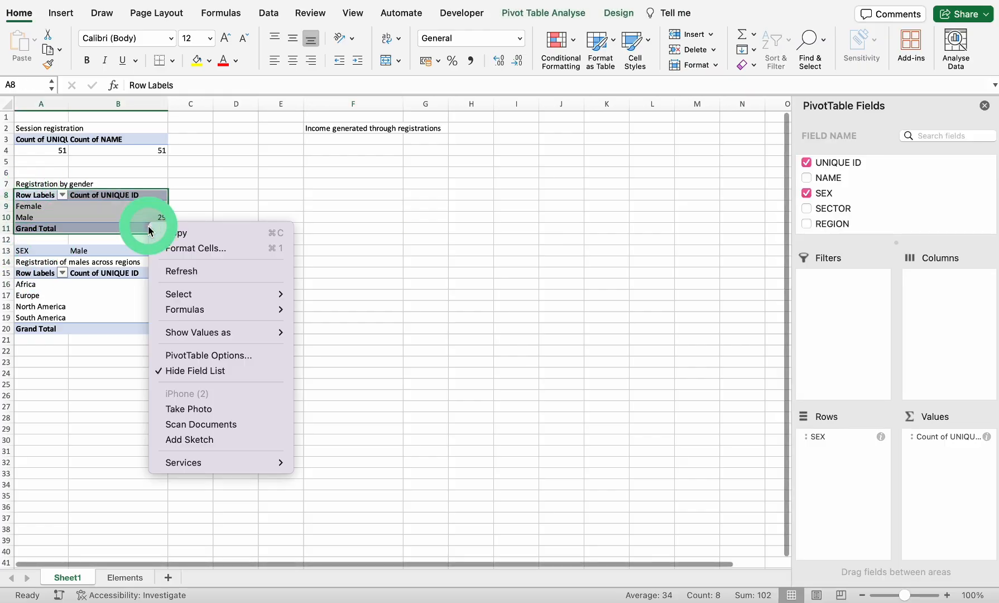
{"action": "left_click", "coordinate": [173, 238]}
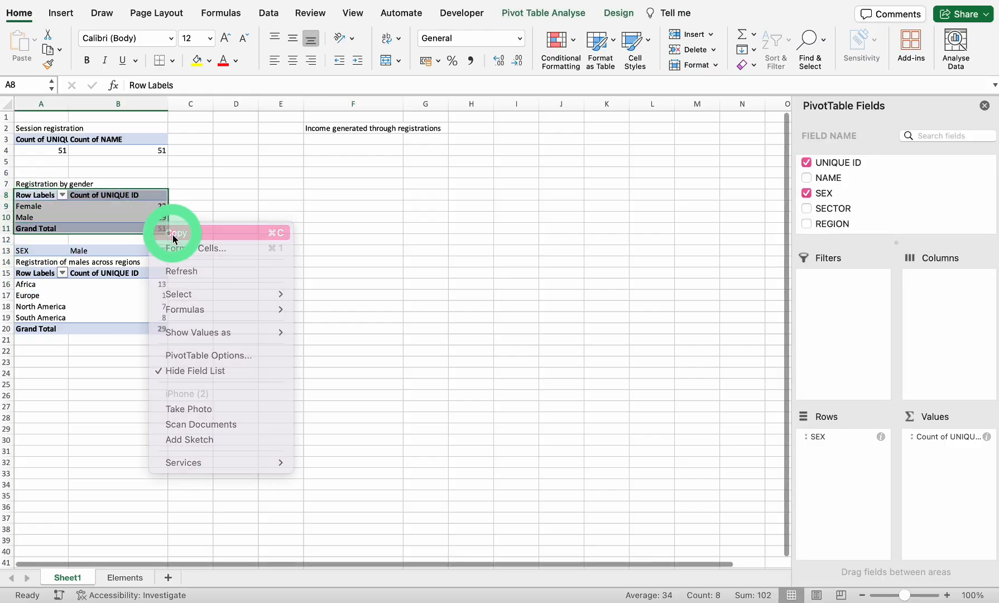
{"action": "right_click", "coordinate": [315, 139]}
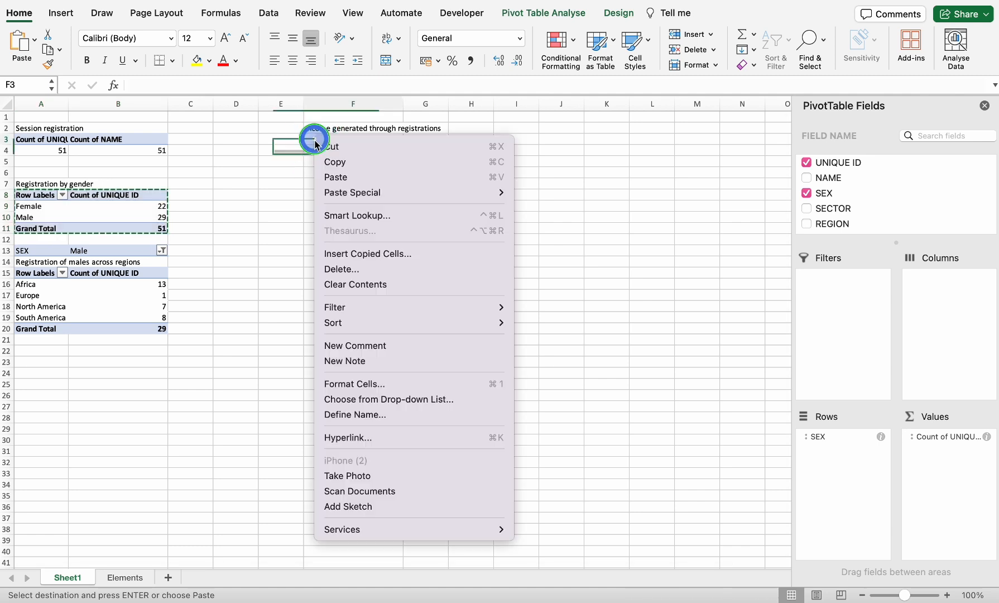
{"action": "left_click", "coordinate": [336, 178]}
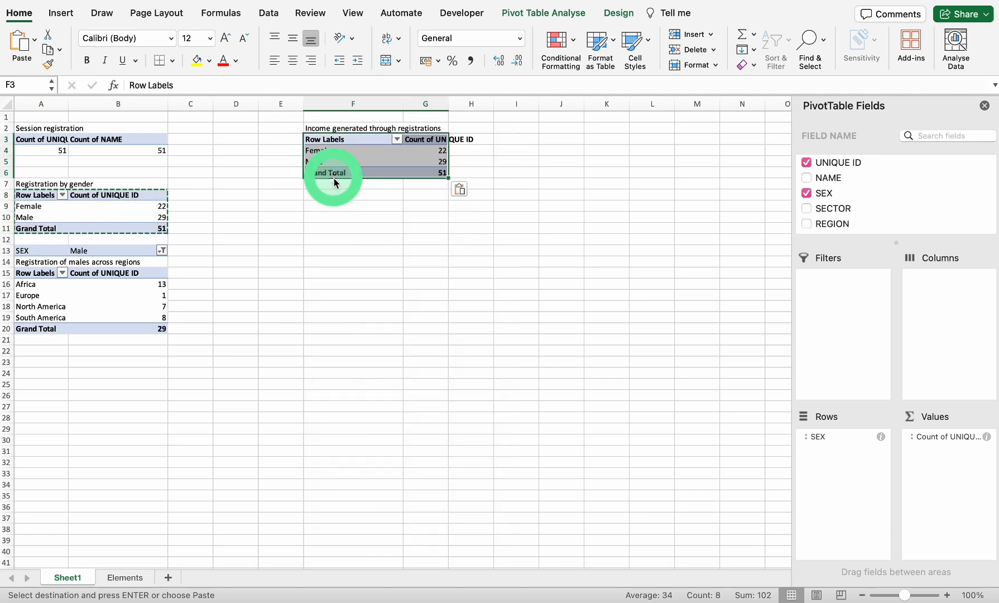
Remove SEX and UNIQUE ID from the pivot table at F3 and add REGISTRATION FEE as its summed value
{"action": "left_click", "coordinate": [808, 195]}
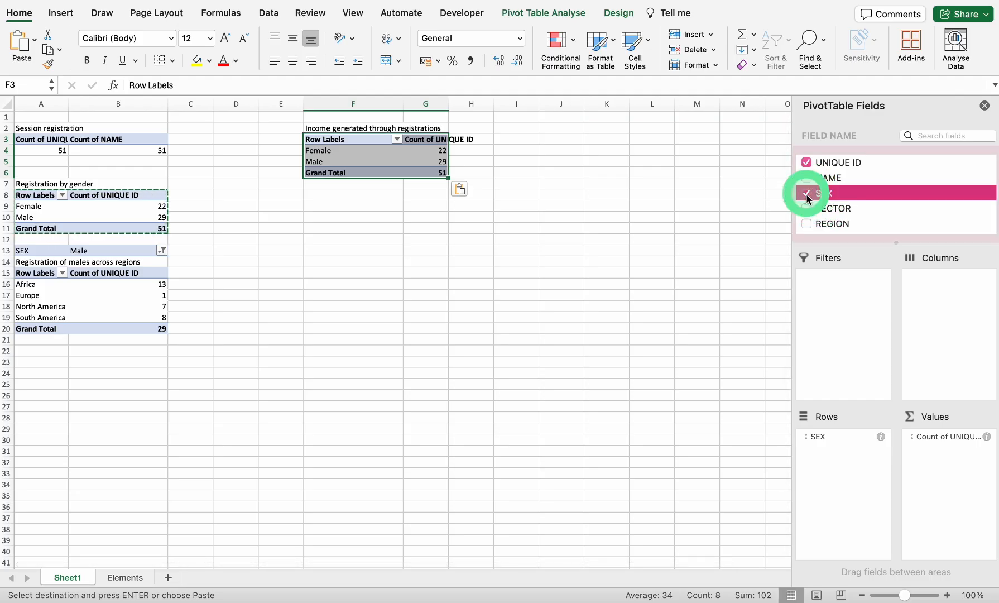
{"action": "left_click", "coordinate": [806, 163]}
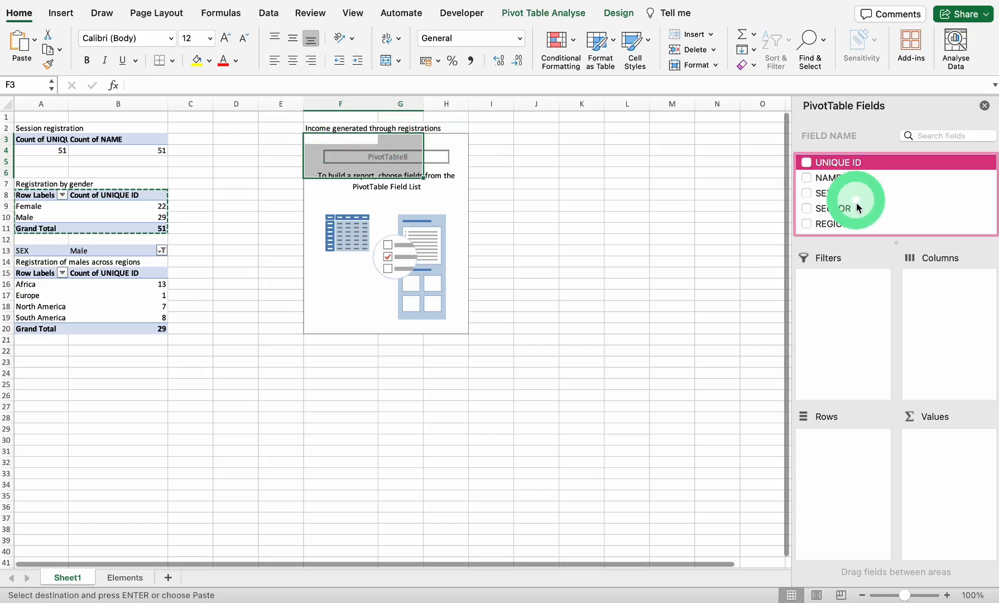
{"action": "scroll", "coordinate": [871, 201], "scroll_direction": "down", "scroll_amount": 2}
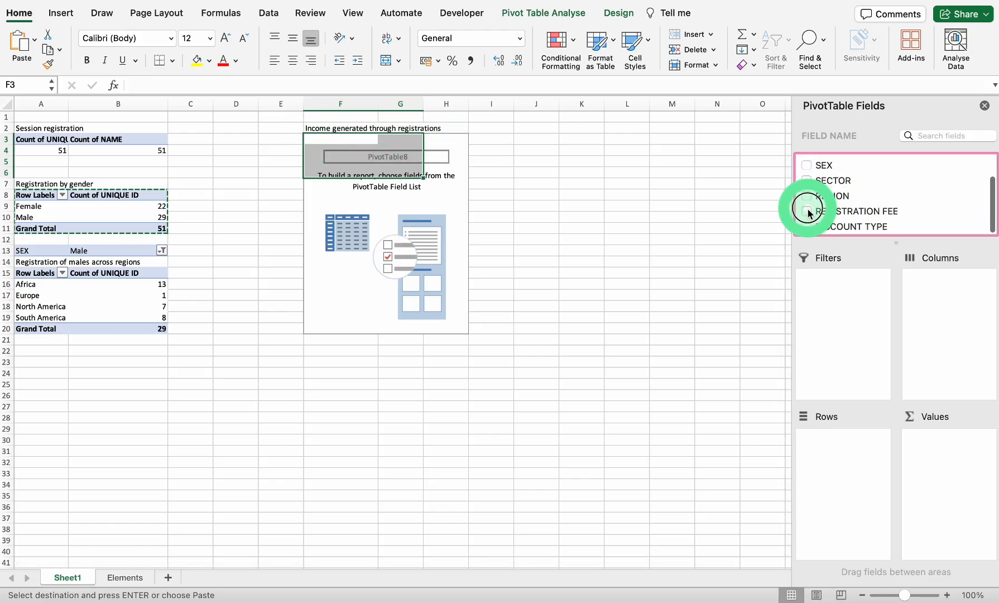
{"action": "left_click", "coordinate": [808, 211]}
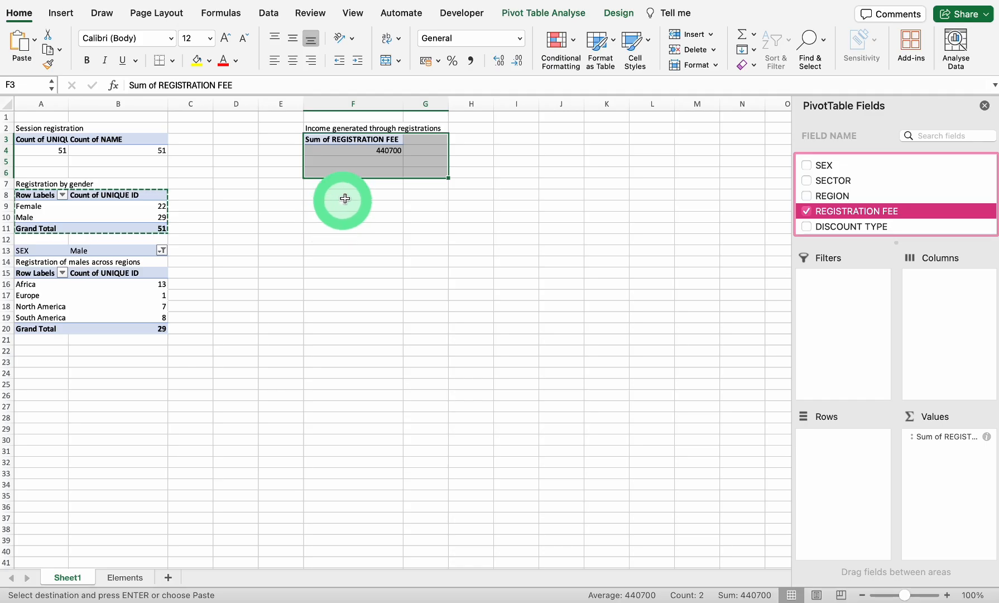
Check the sum of the REGISTRATION FEE column on the Elements sheet against the pivot total, returning to Sheet1
{"action": "left_click", "coordinate": [135, 576]}
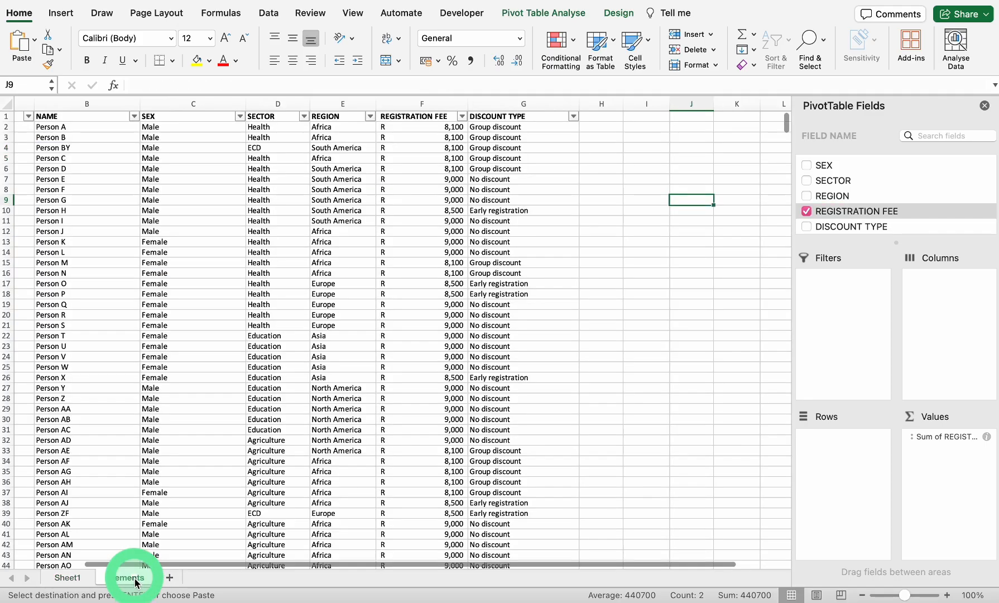
{"action": "left_click", "coordinate": [418, 104]}
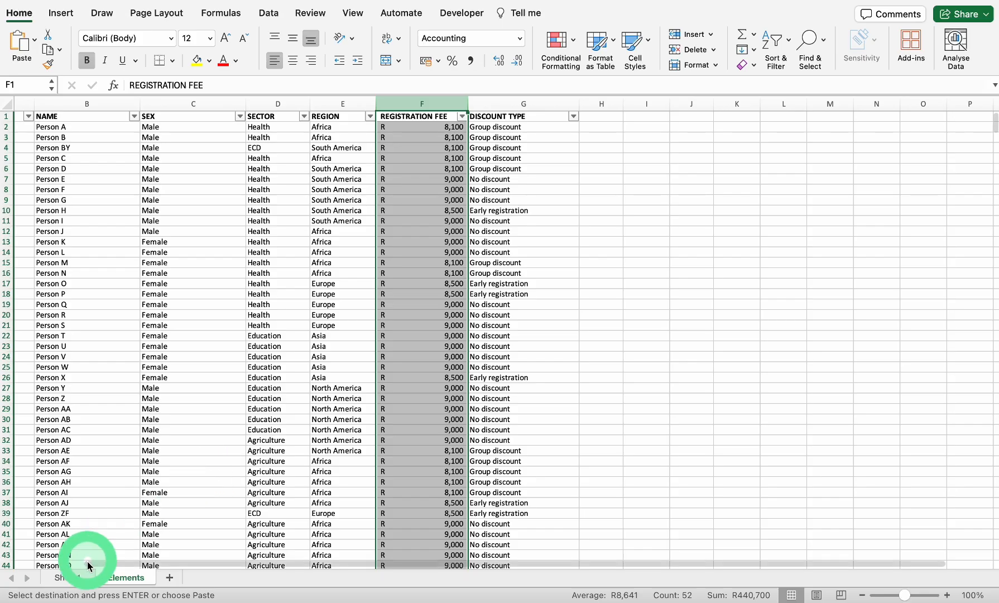
{"action": "left_click", "coordinate": [69, 579]}
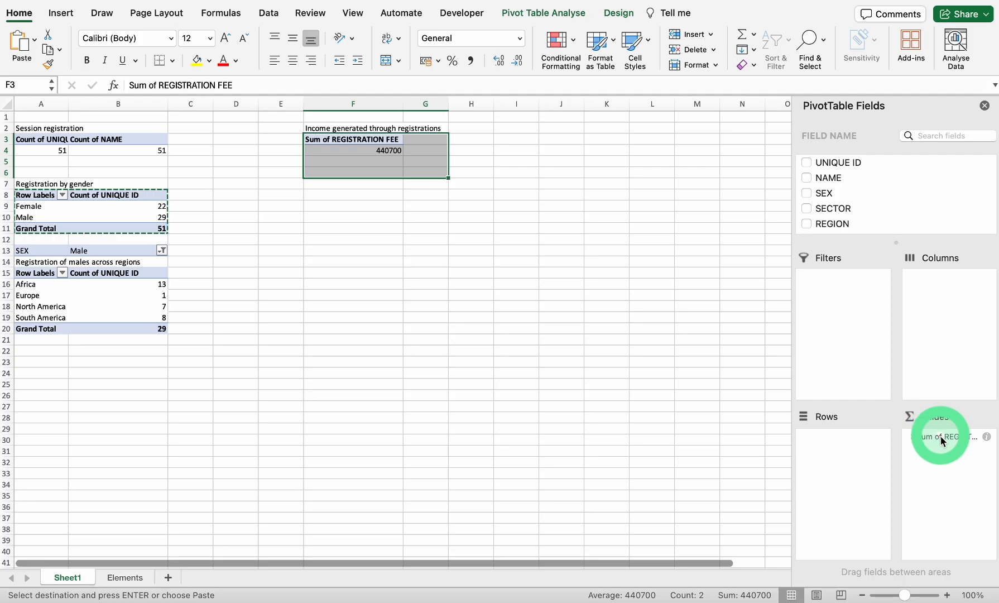
Choose the Currency number format with the R symbol for the Sum of REGISTRATION FEE value field
{"action": "left_click_drag", "start_coordinate": [939, 440], "coordinate": [942, 441]}
{"action": "left_click", "coordinate": [942, 441]}
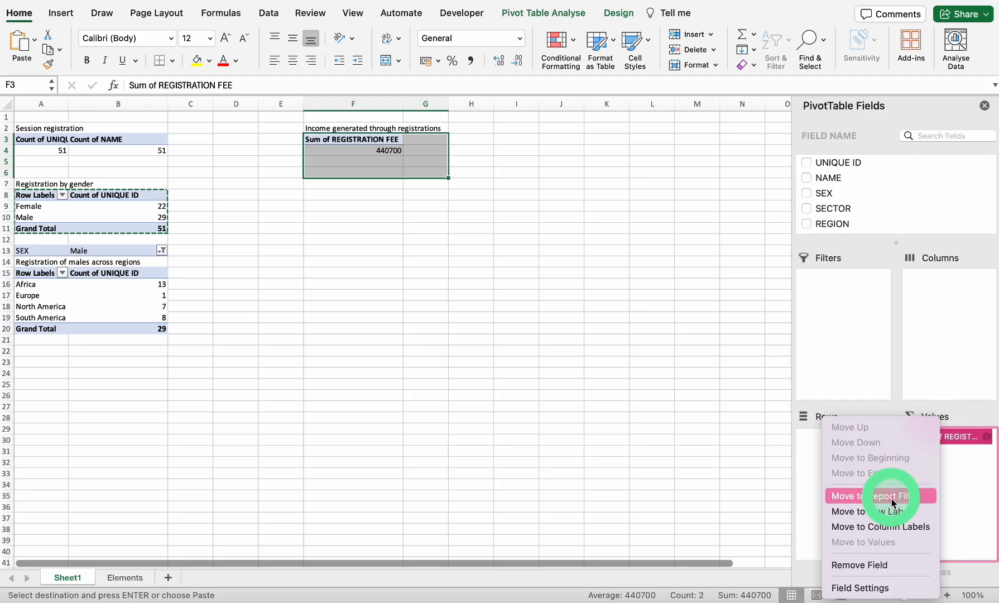
{"action": "left_click", "coordinate": [859, 587]}
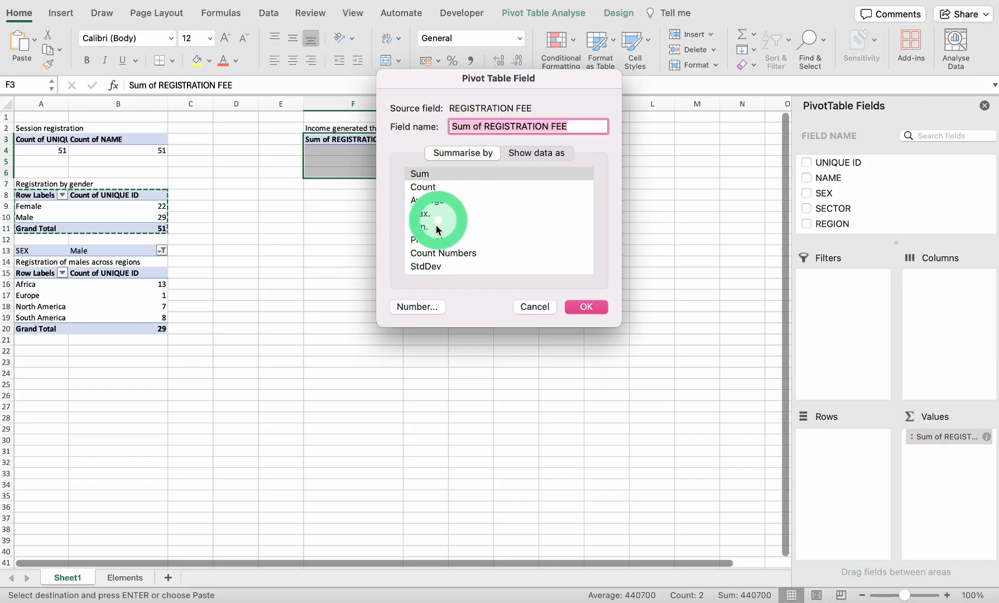
{"action": "left_click", "coordinate": [419, 307]}
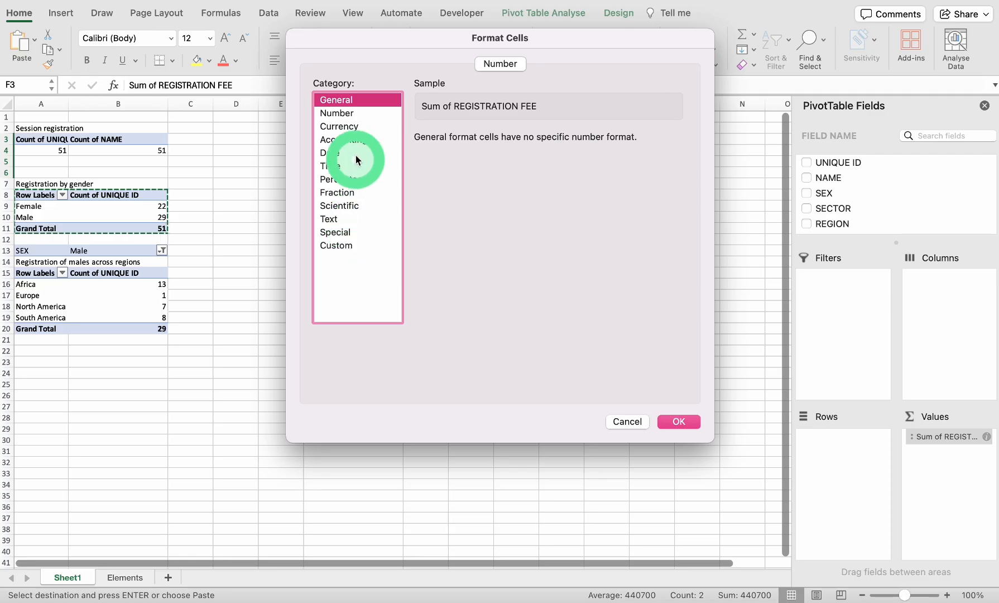
{"action": "left_click", "coordinate": [339, 127]}
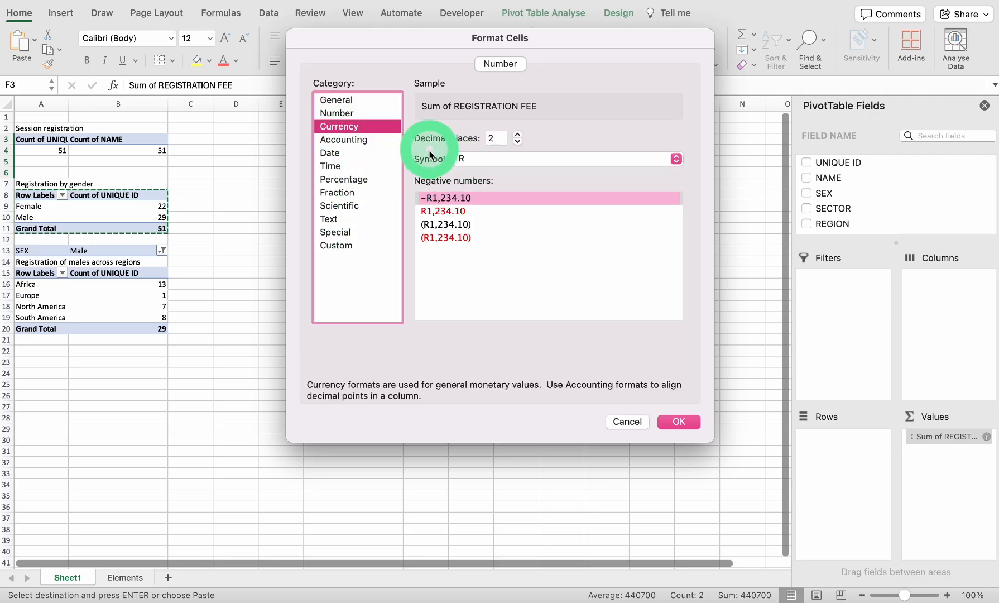
{"action": "left_click", "coordinate": [677, 160]}
{"action": "scroll", "coordinate": [596, 341], "scroll_direction": "down", "scroll_amount": 3}
{"action": "scroll", "coordinate": [596, 341], "scroll_direction": "down", "scroll_amount": 5}
{"action": "scroll", "coordinate": [596, 342], "scroll_direction": "up", "scroll_amount": 5}
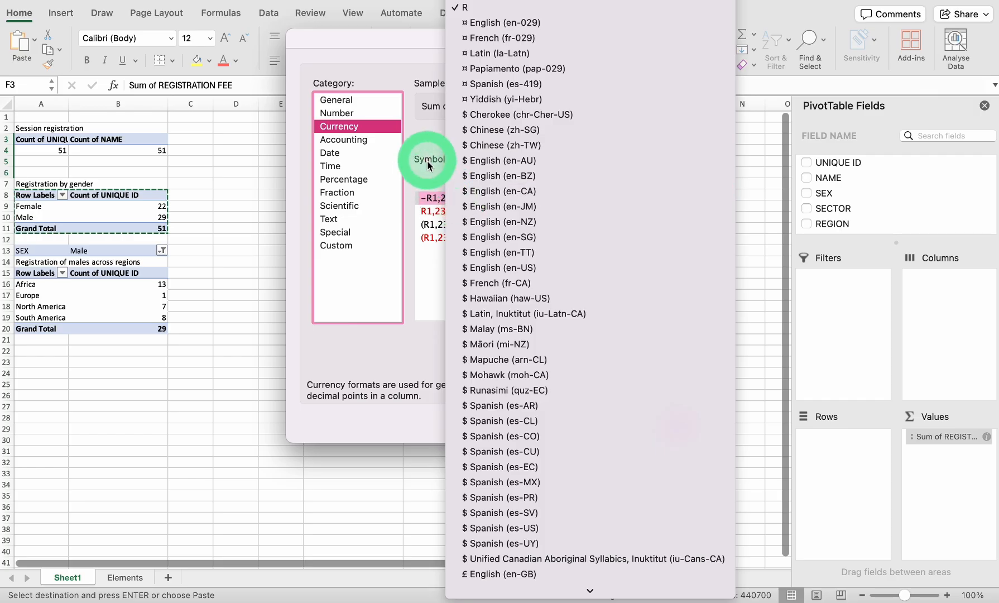
{"action": "left_click", "coordinate": [465, 8]}
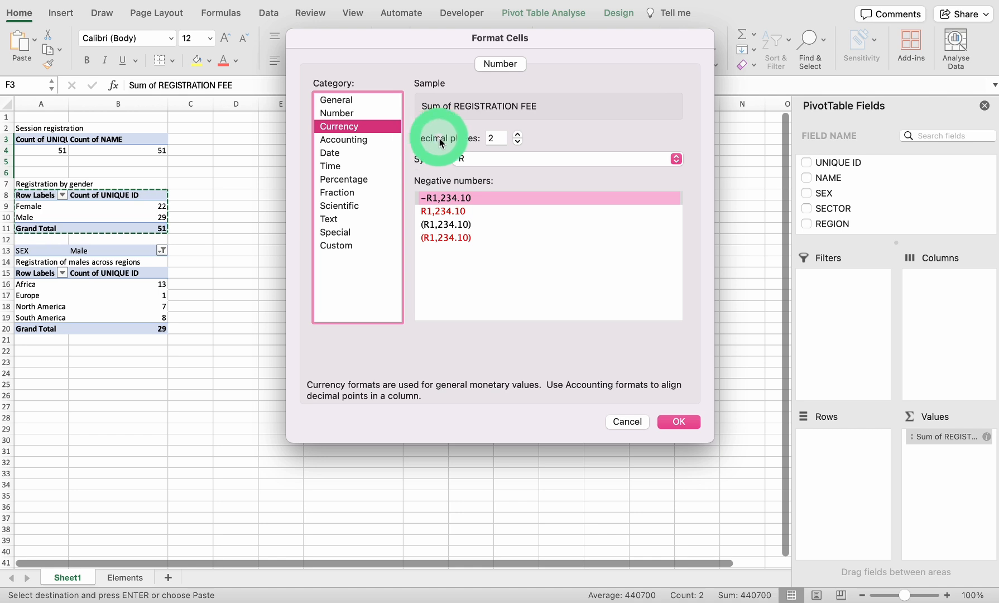
Set the currency format of Sum of REGISTRATION FEE to 0 decimal places and apply the field settings
{"action": "left_click", "coordinate": [519, 143]}
{"action": "left_click", "coordinate": [518, 143]}
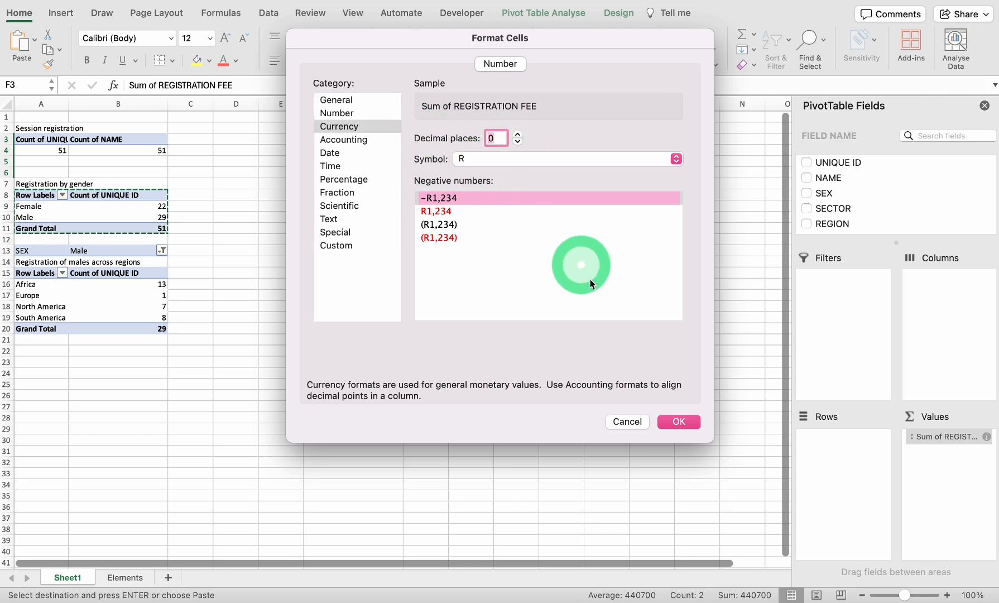
{"action": "left_click", "coordinate": [684, 423]}
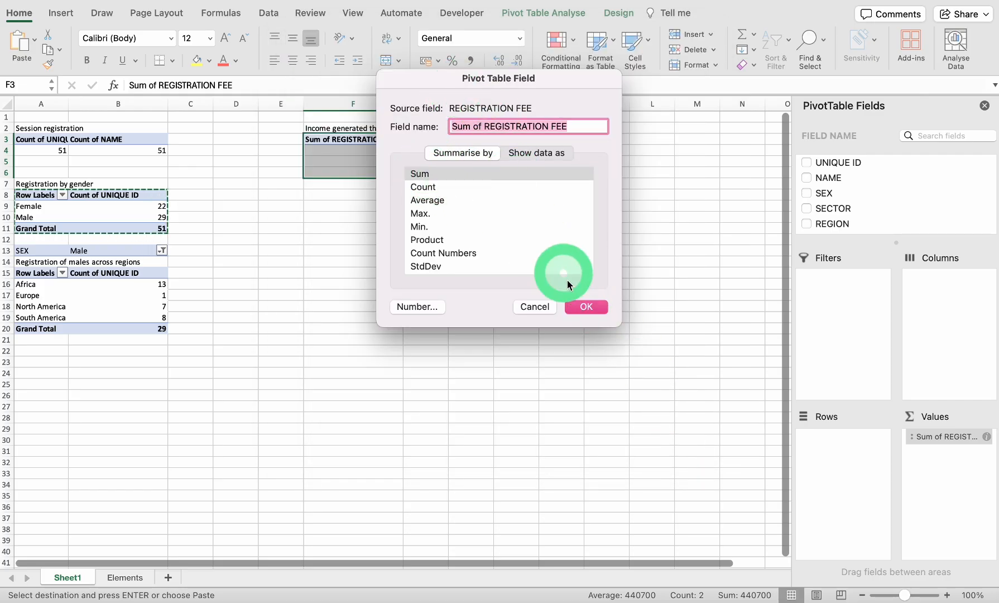
{"action": "left_click", "coordinate": [590, 307]}
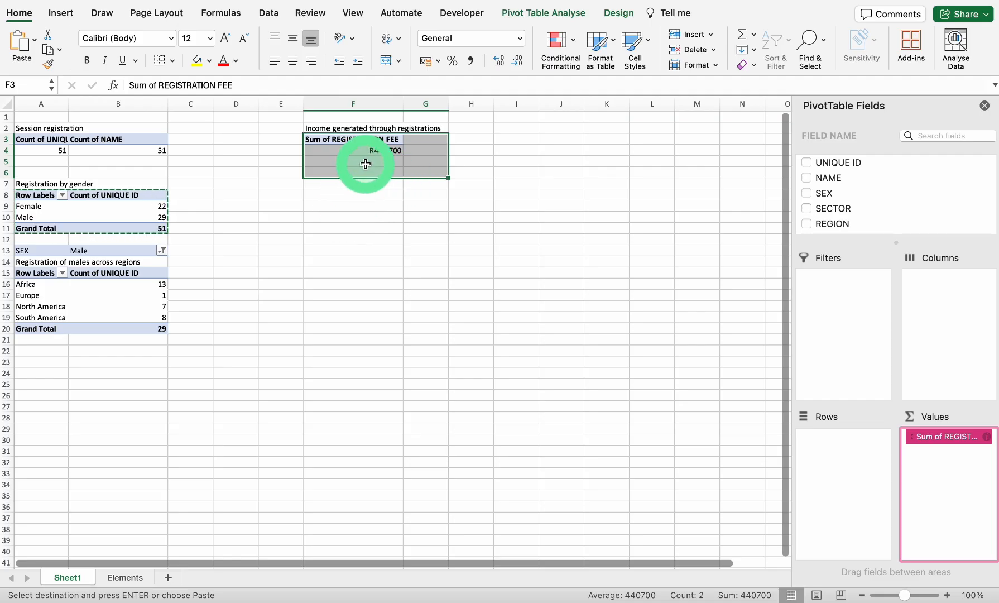
Enter the heading "Income generated per sector" in cell F7
{"action": "left_click", "coordinate": [335, 186]}
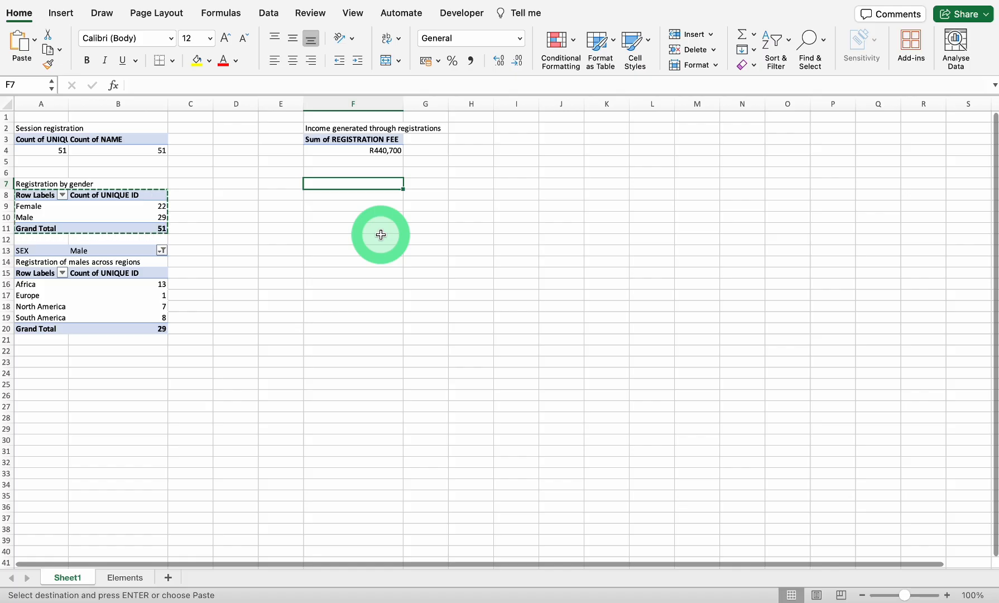
{"action": "type", "text": "Income generated per sector"}
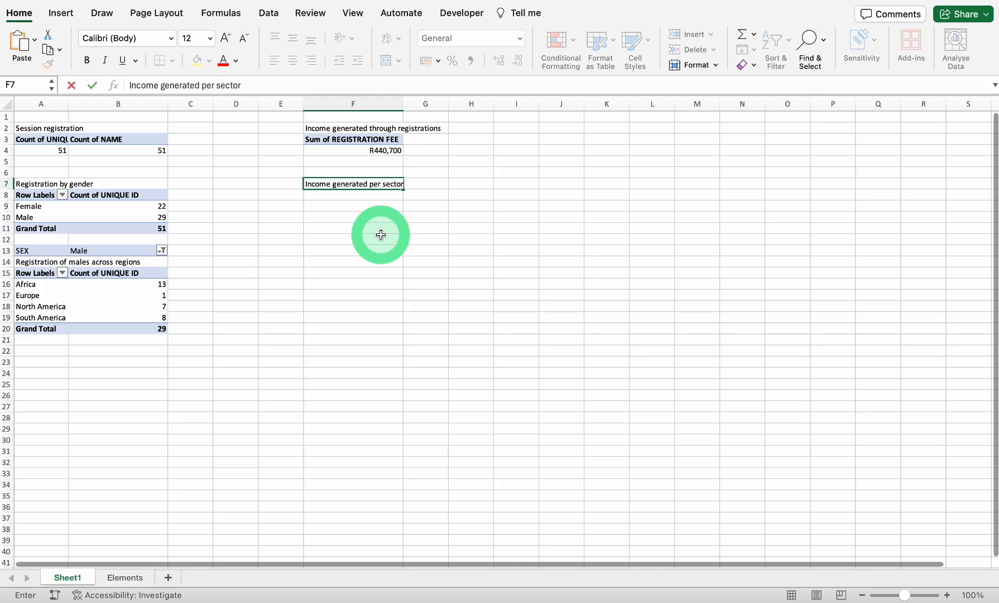
{"action": "left_click", "coordinate": [381, 234]}
Copy the registration income pivot table in F3:F4 to F8 and add SECTOR as the copy's row field
{"action": "left_click_drag", "start_coordinate": [335, 139], "coordinate": [369, 147]}
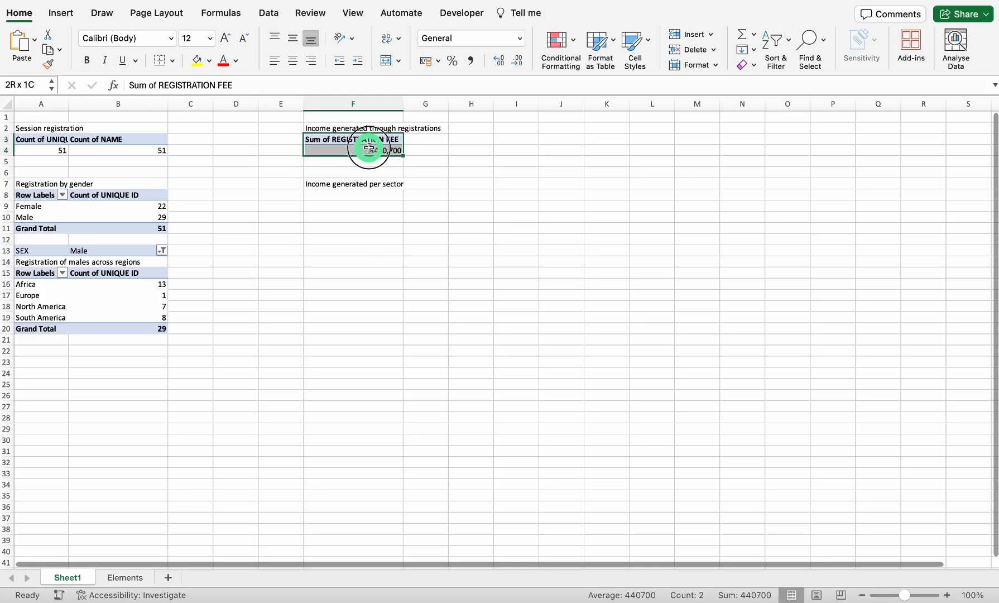
{"action": "right_click", "coordinate": [369, 148]}
{"action": "left_click", "coordinate": [392, 156]}
{"action": "right_click", "coordinate": [321, 199]}
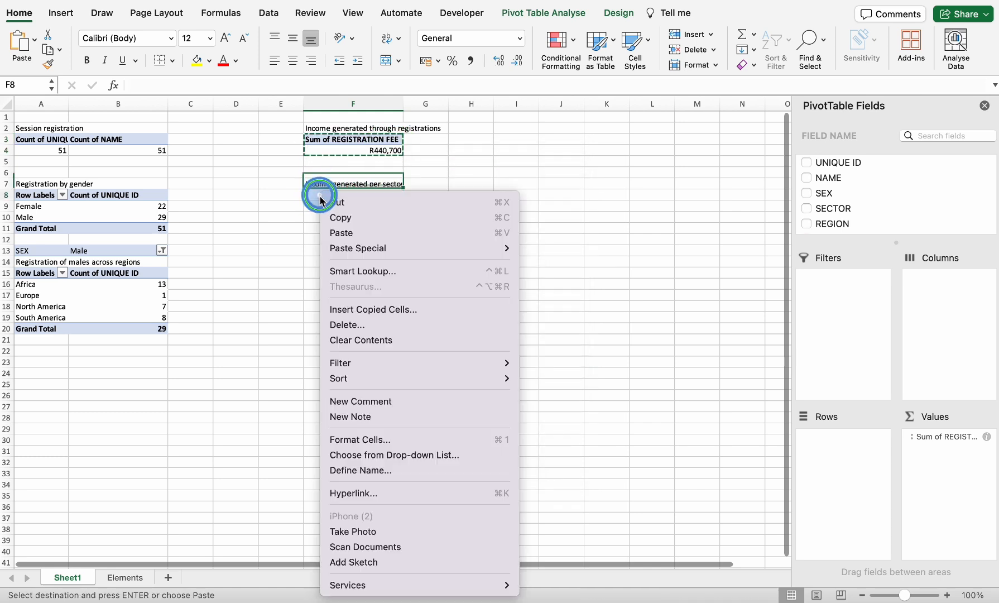
{"action": "left_click", "coordinate": [342, 231]}
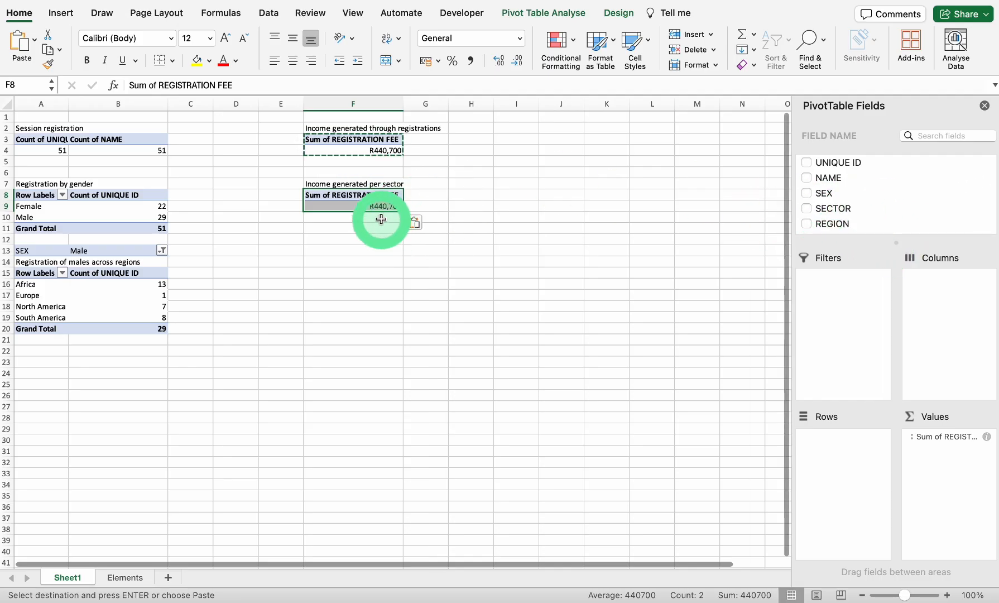
{"action": "left_click_drag", "start_coordinate": [831, 213], "coordinate": [847, 458]}
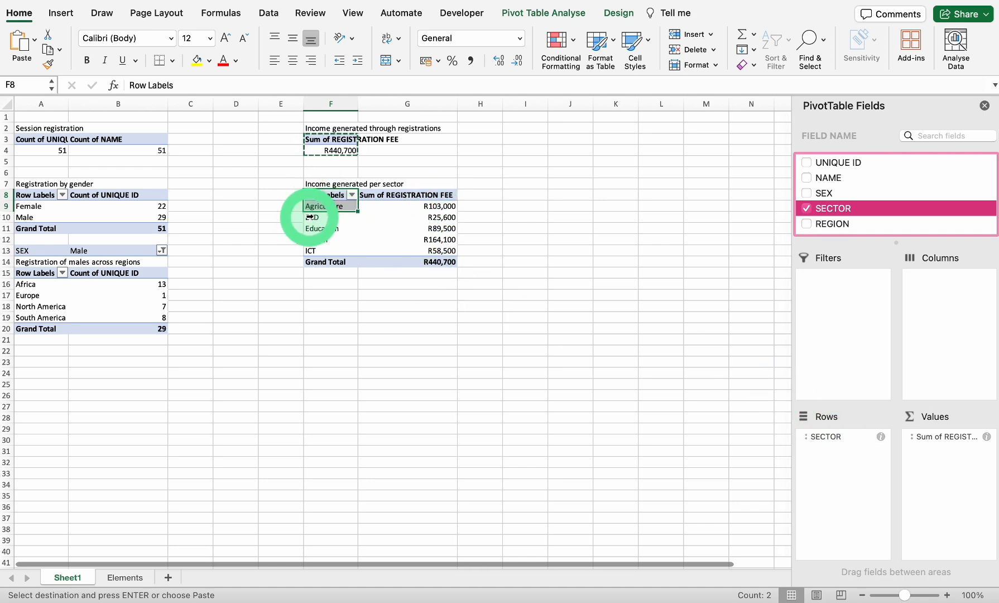
Sort the sector income values in G9:G13 from largest to smallest
{"action": "left_click", "coordinate": [433, 228]}
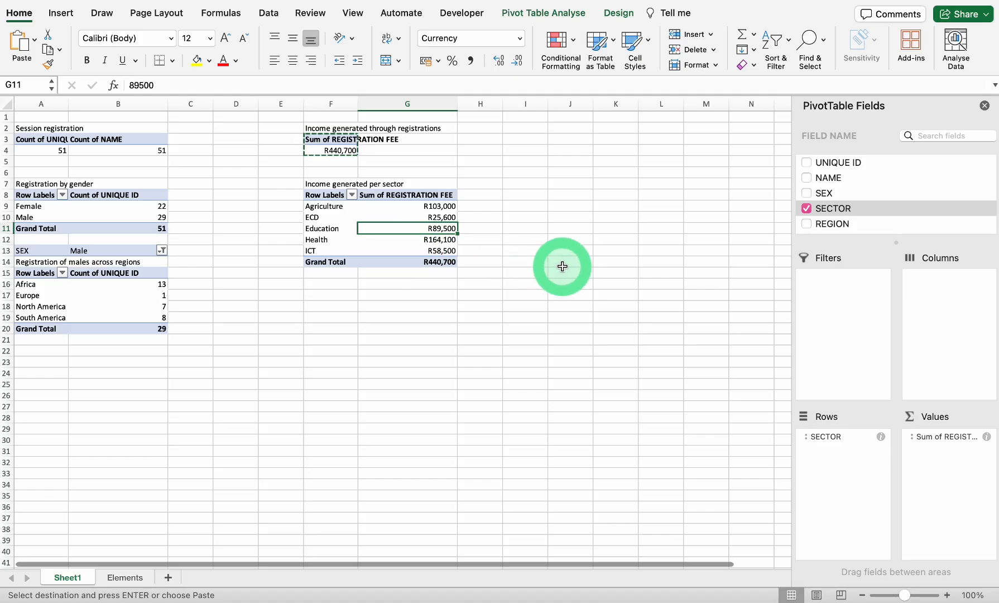
{"action": "left_click", "coordinate": [431, 212]}
{"action": "left_click_drag", "start_coordinate": [430, 212], "coordinate": [435, 252]}
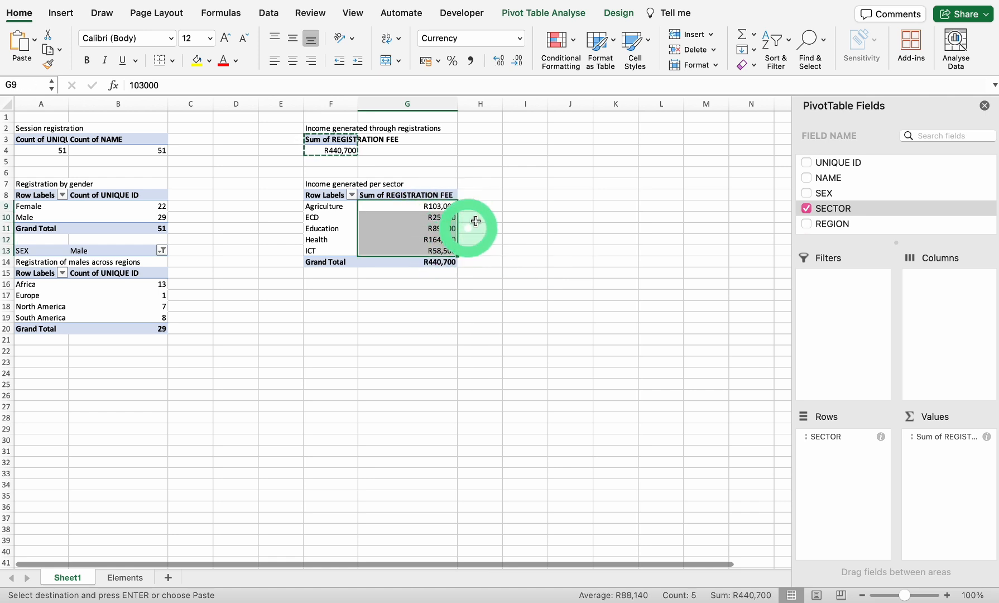
{"action": "left_click", "coordinate": [786, 43]}
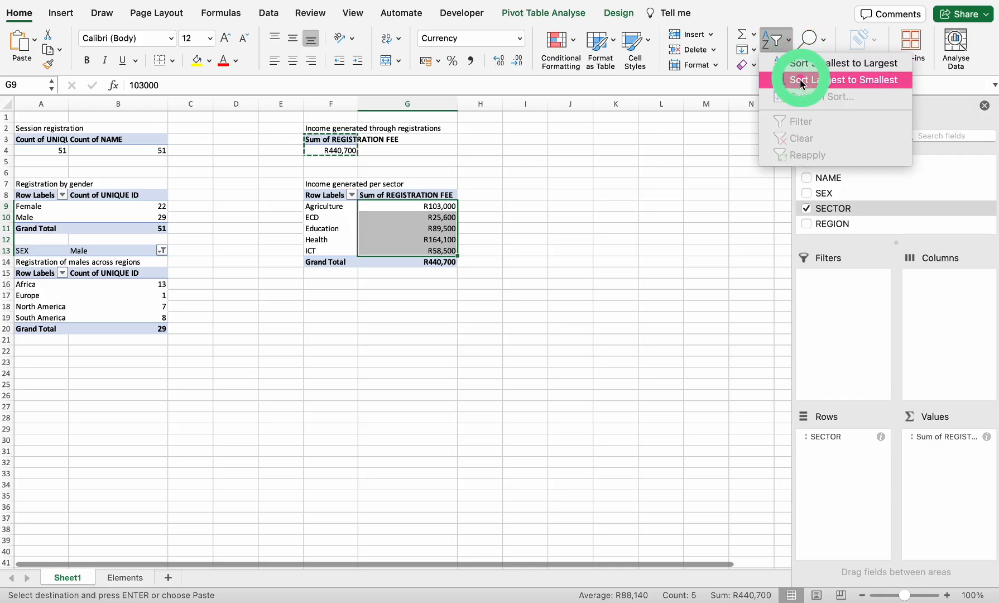
{"action": "left_click", "coordinate": [839, 84]}
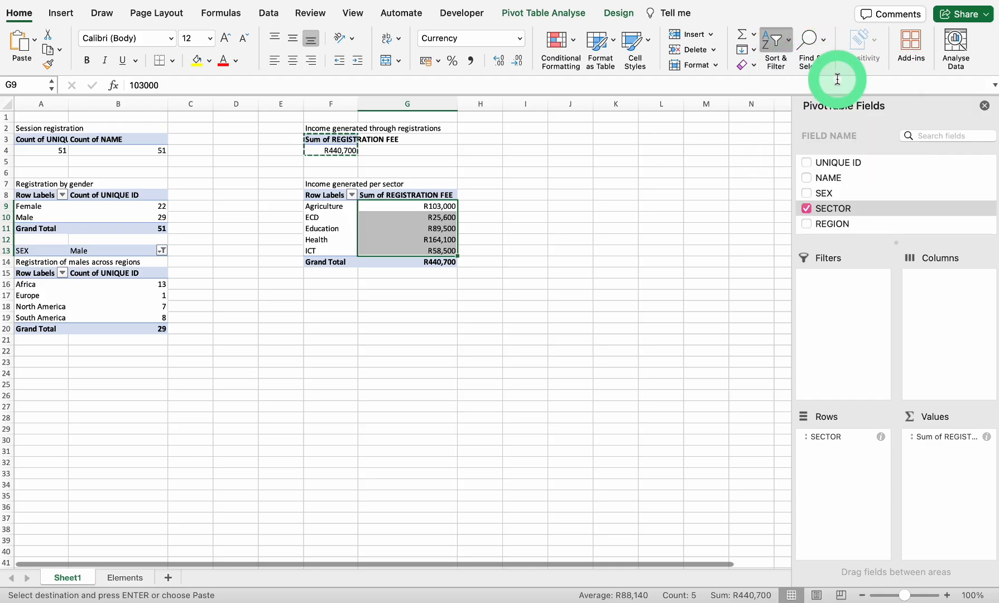
{"action": "left_click", "coordinate": [520, 264]}
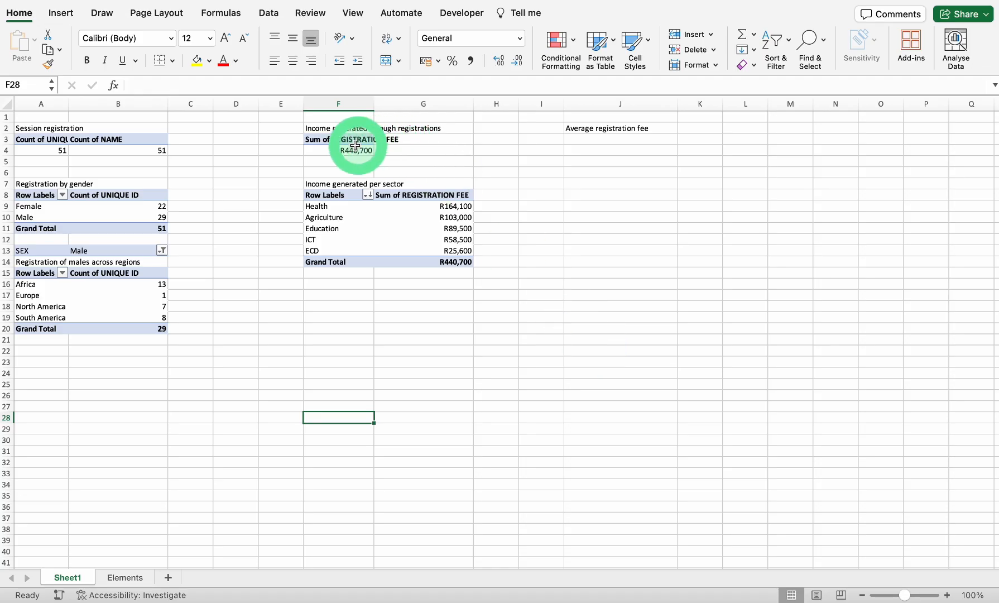
Copy the registration income pivot table in F3:F4 and paste it at J3 under "Average registration fee"
{"action": "left_click", "coordinate": [323, 139]}
{"action": "left_click_drag", "start_coordinate": [322, 138], "coordinate": [345, 148]}
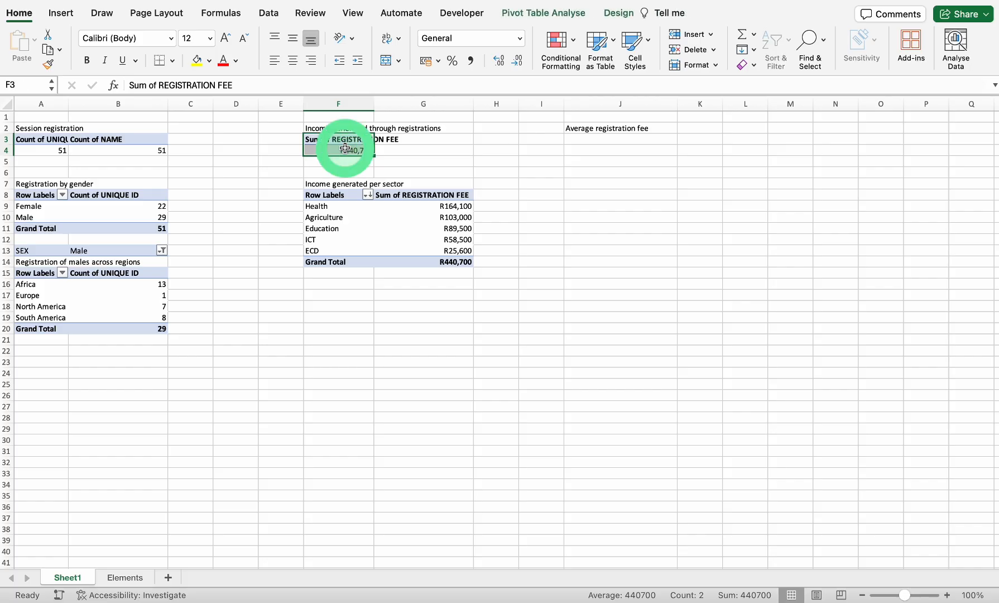
{"action": "right_click", "coordinate": [345, 148]}
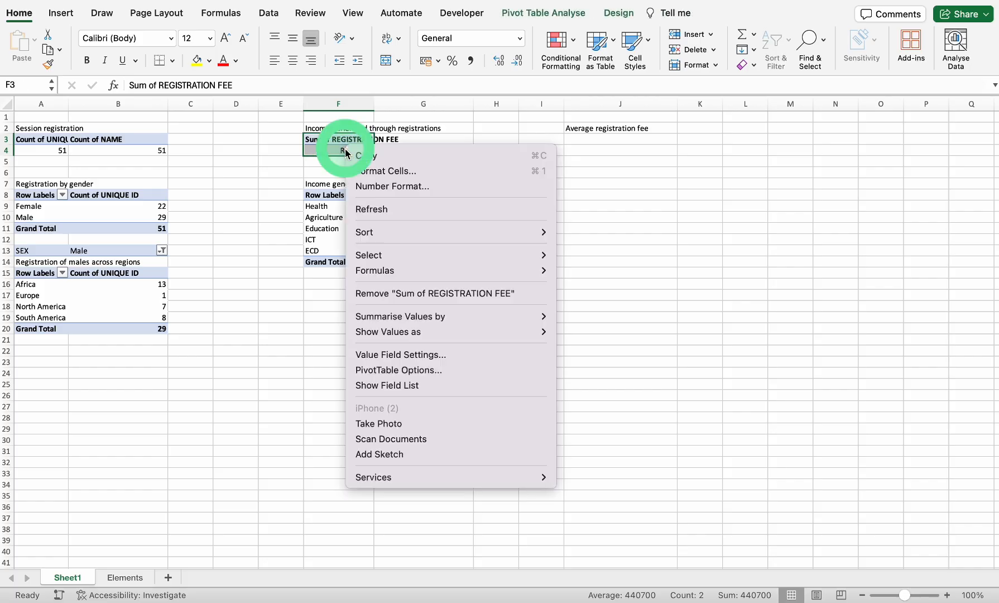
{"action": "left_click", "coordinate": [364, 153]}
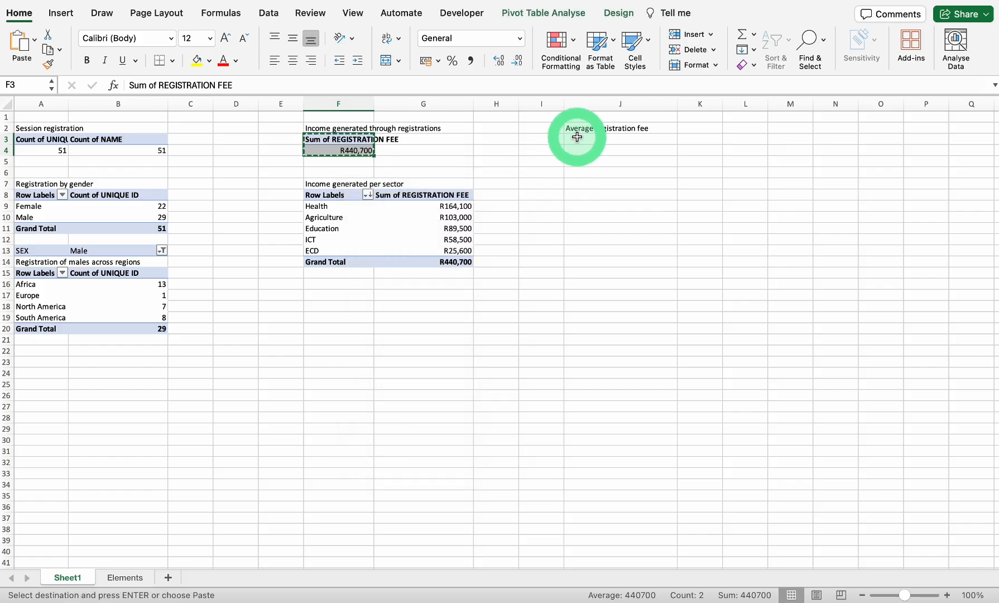
{"action": "right_click", "coordinate": [578, 137]}
{"action": "left_click", "coordinate": [595, 172]}
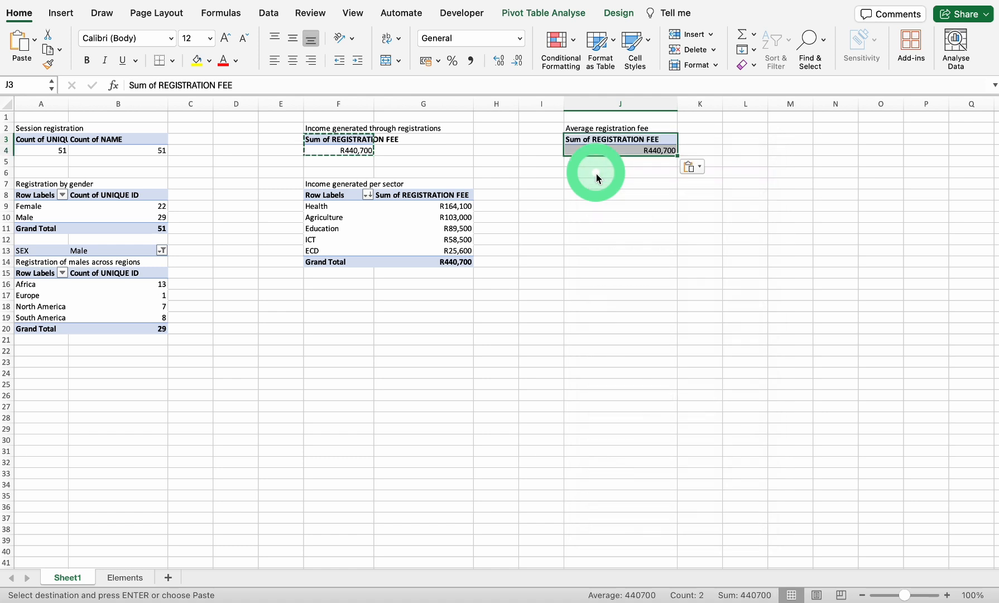
Show the field list for the pivot table at J3 and summarise its REGISTRATION FEE value by Average
{"action": "left_click", "coordinate": [613, 150]}
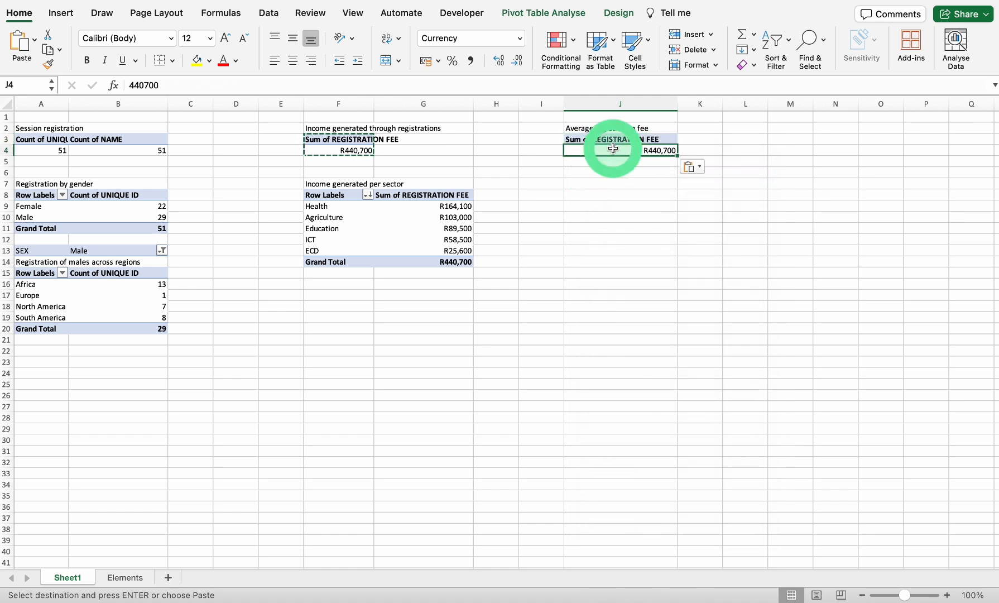
{"action": "left_click", "coordinate": [544, 13]}
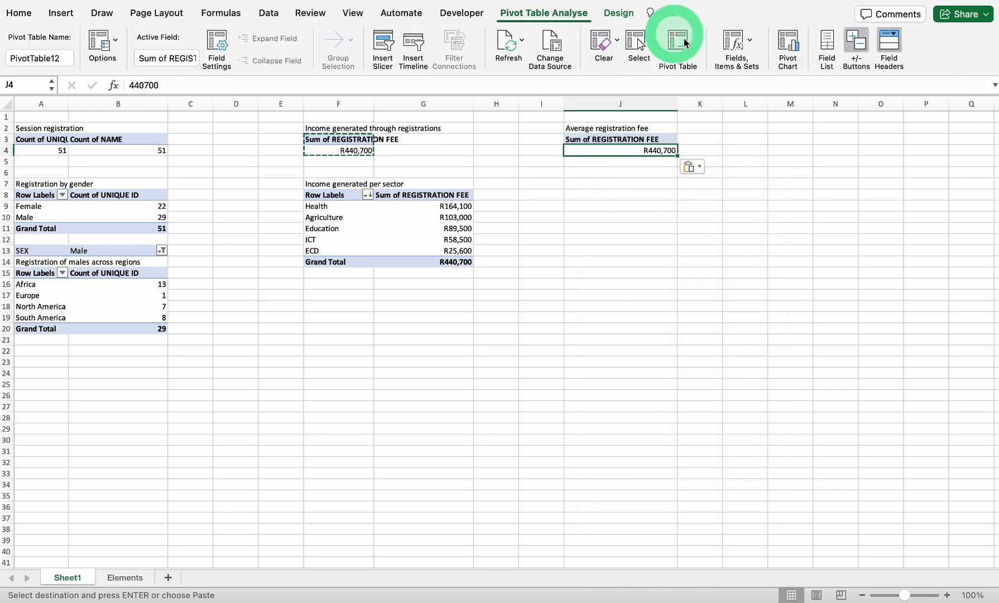
{"action": "left_click", "coordinate": [828, 44]}
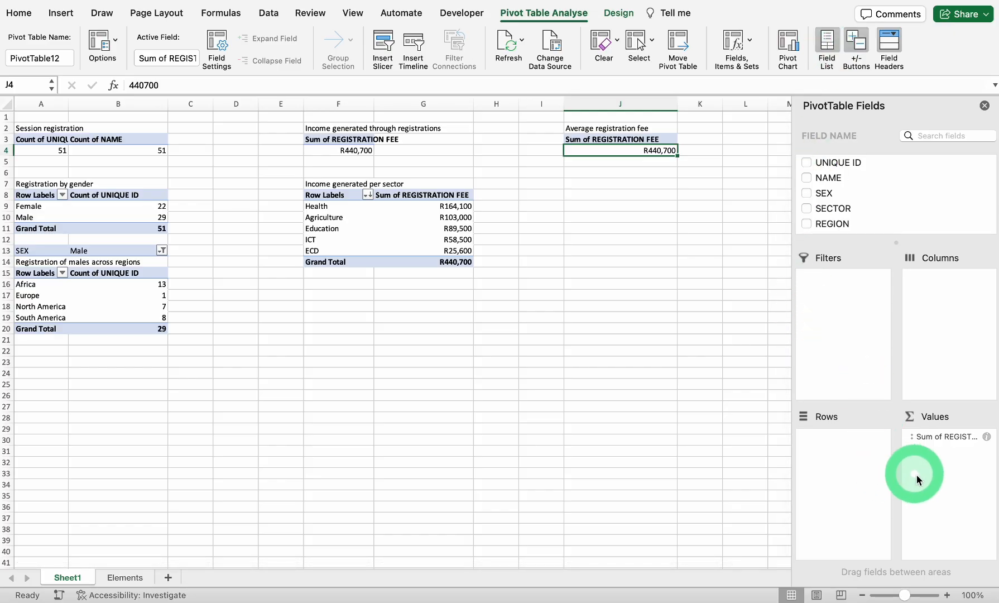
{"action": "left_click", "coordinate": [935, 437]}
{"action": "right_click", "coordinate": [935, 437]}
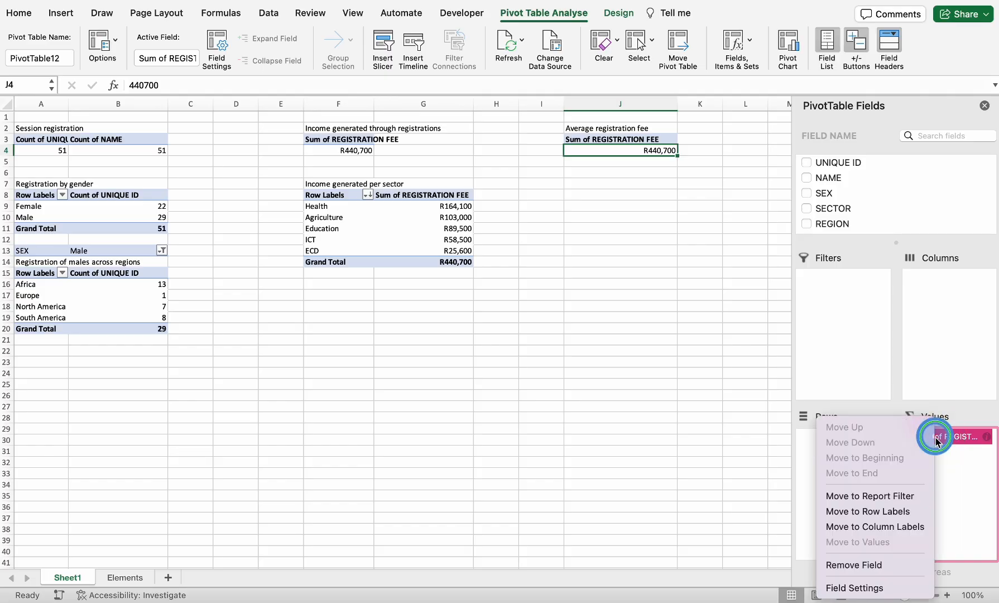
{"action": "left_click", "coordinate": [861, 589]}
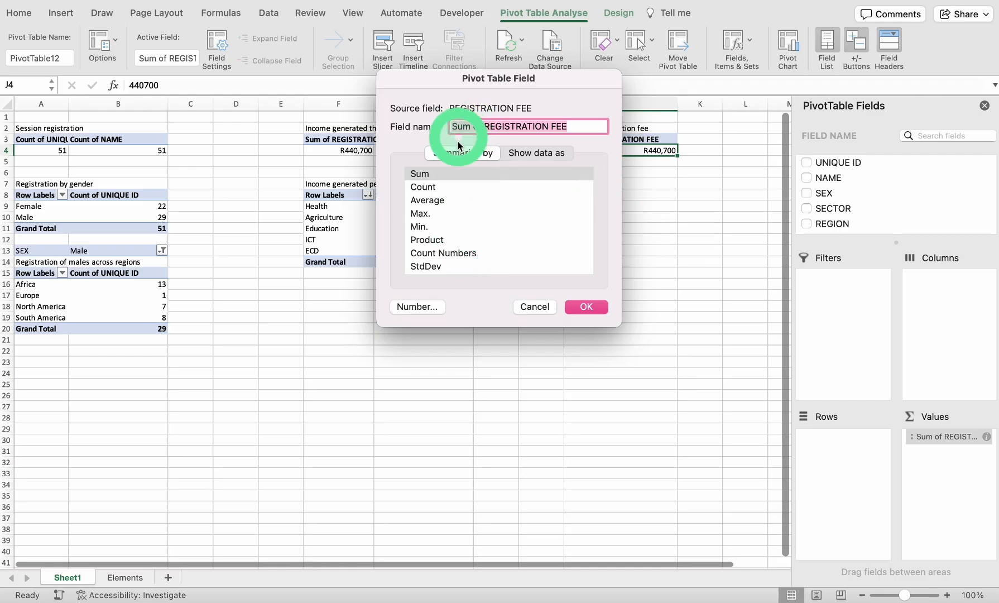
{"action": "left_click", "coordinate": [424, 202]}
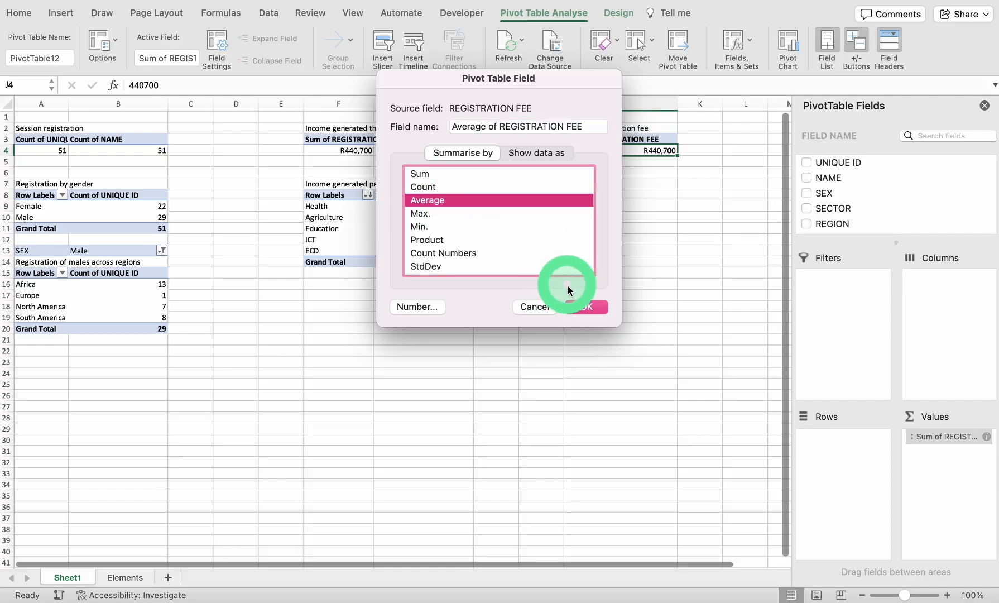
{"action": "left_click", "coordinate": [587, 307]}
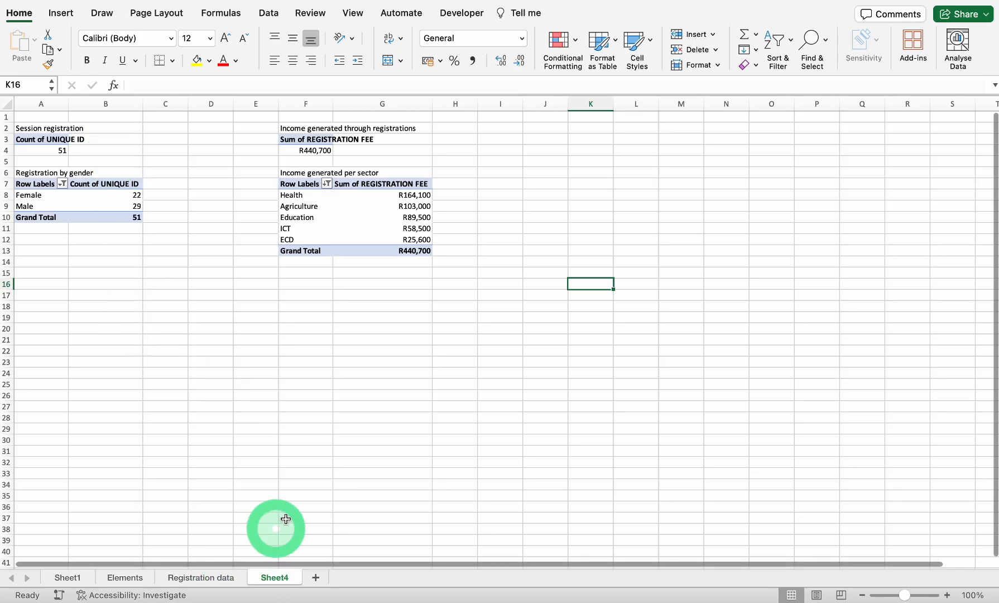
Examine the records on the Registration data sheet and look at the Elements sheet, returning to Sheet1
{"action": "left_click", "coordinate": [215, 578]}
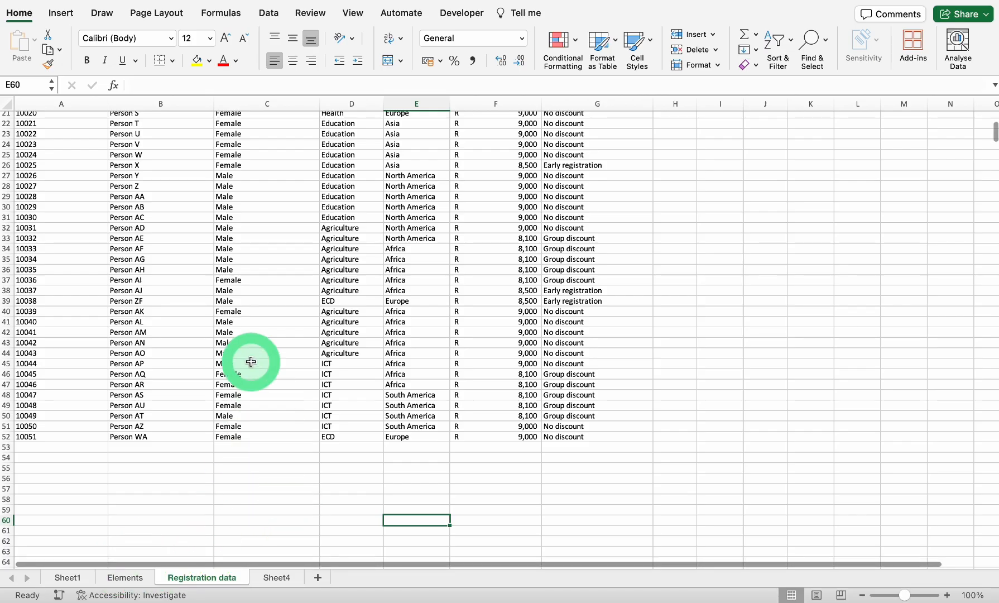
{"action": "scroll", "coordinate": [251, 362], "scroll_direction": "up", "scroll_amount": 10}
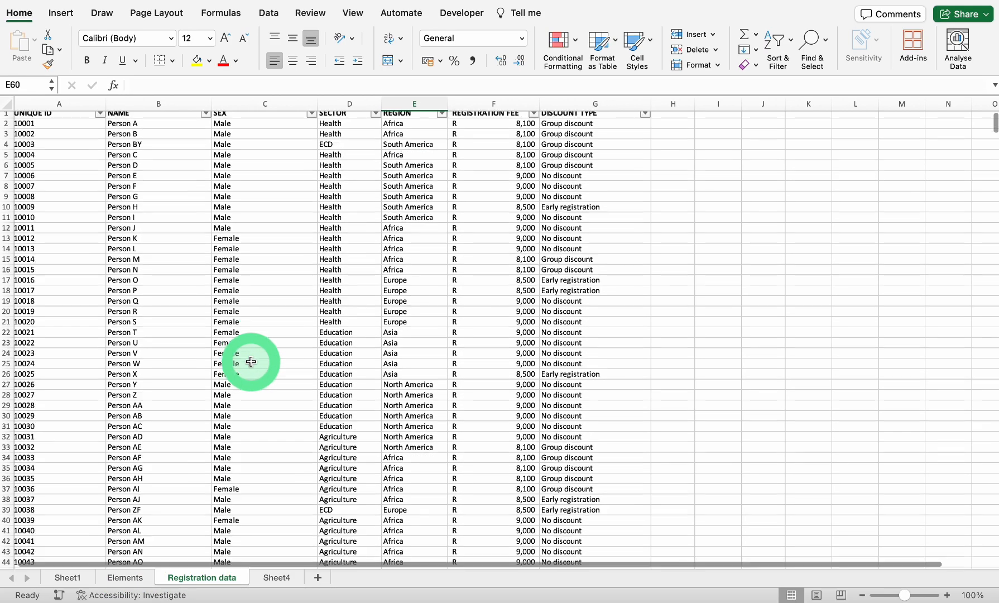
{"action": "scroll", "coordinate": [251, 361], "scroll_direction": "down", "scroll_amount": 10}
{"action": "scroll", "coordinate": [252, 362], "scroll_direction": "up", "scroll_amount": 2}
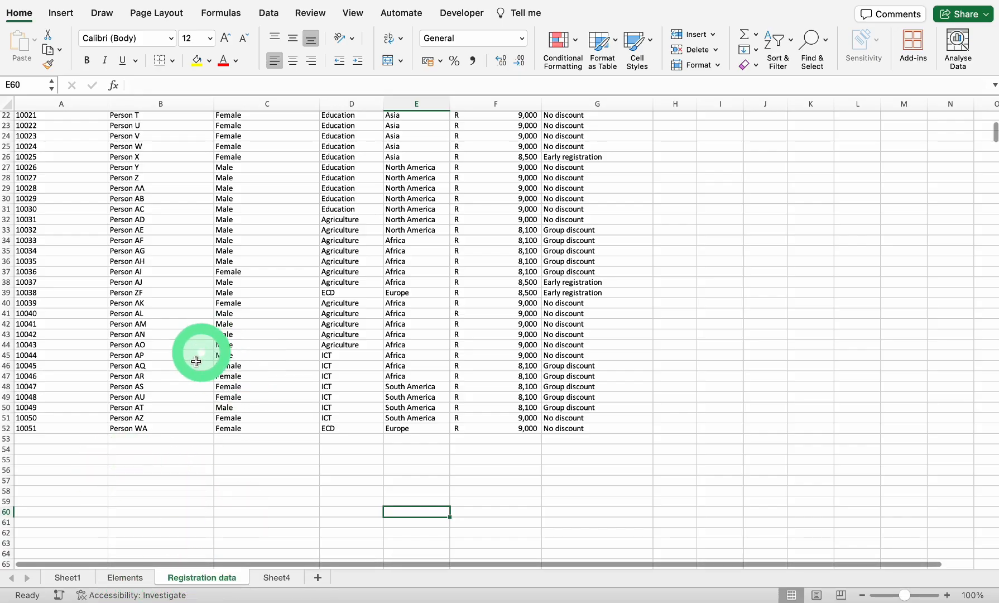
{"action": "scroll", "coordinate": [188, 380], "scroll_direction": "up", "scroll_amount": 1}
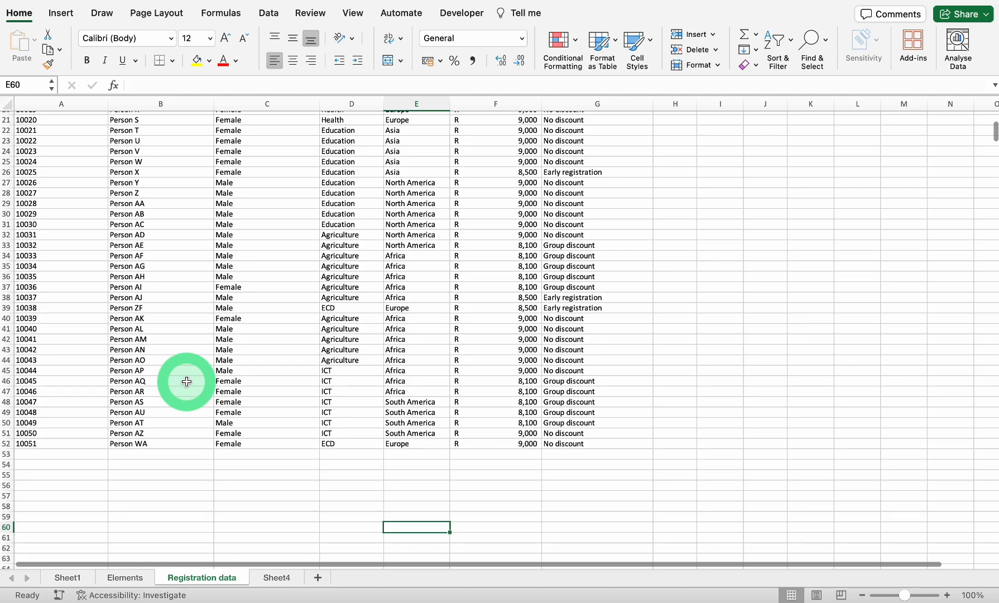
{"action": "scroll", "coordinate": [187, 381], "scroll_direction": "up", "scroll_amount": 10}
{"action": "scroll", "coordinate": [187, 381], "scroll_direction": "down", "scroll_amount": 7}
{"action": "scroll", "coordinate": [187, 382], "scroll_direction": "up", "scroll_amount": 5}
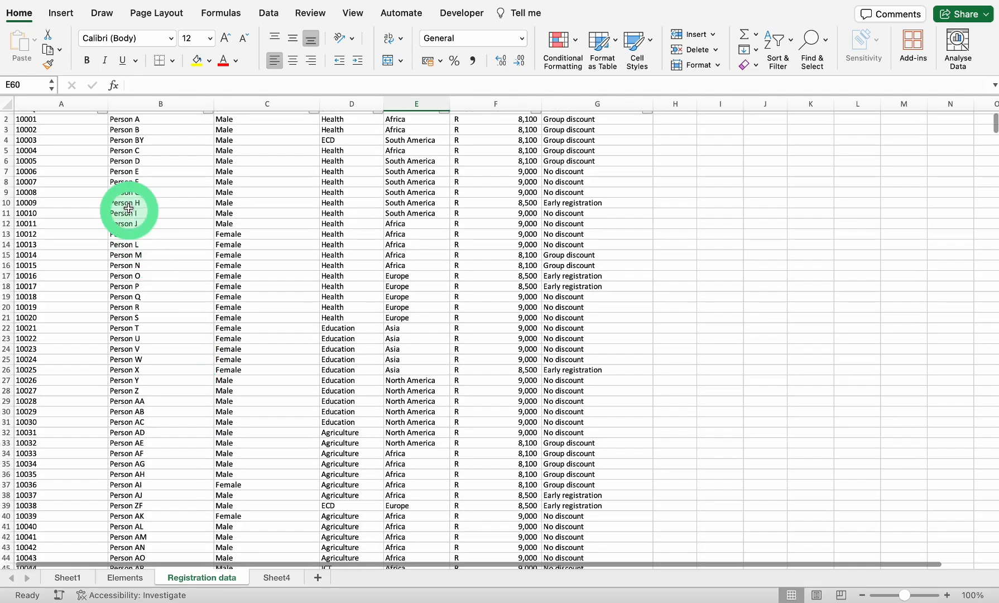
{"action": "scroll", "coordinate": [205, 257], "scroll_direction": "up", "scroll_amount": 1}
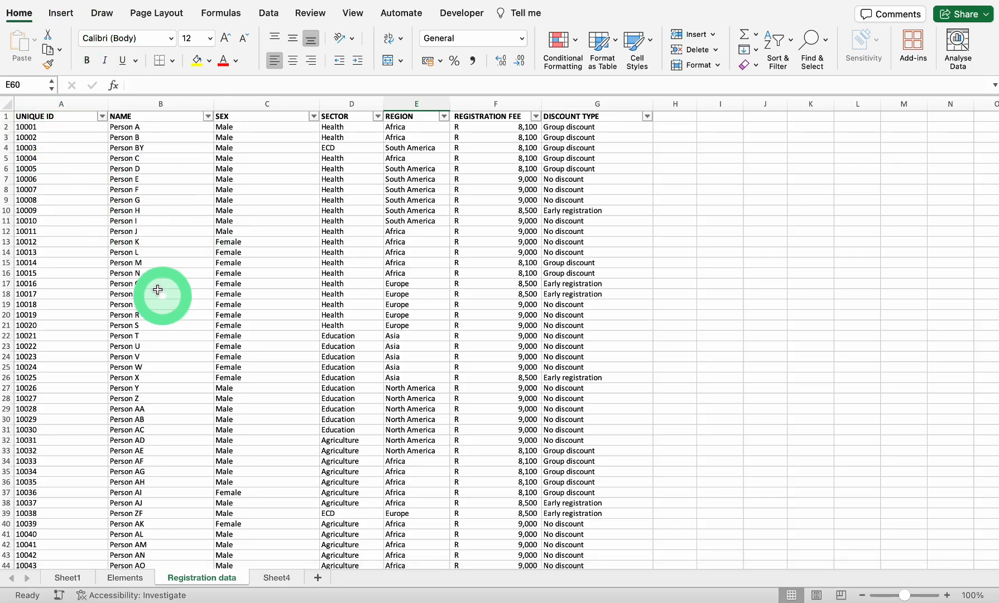
{"action": "scroll", "coordinate": [273, 297], "scroll_direction": "down", "scroll_amount": 5}
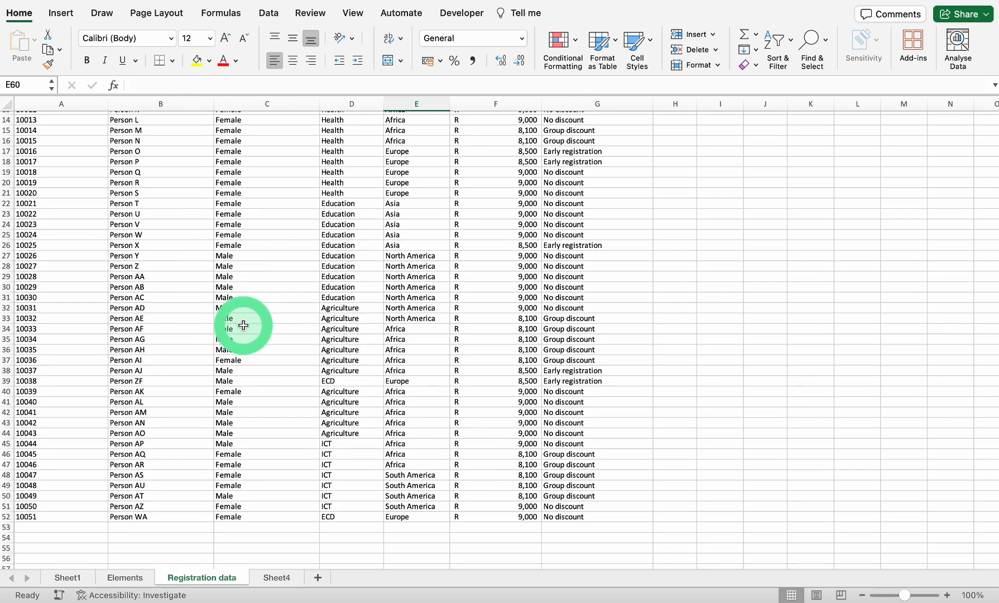
{"action": "scroll", "coordinate": [243, 325], "scroll_direction": "up", "scroll_amount": 5}
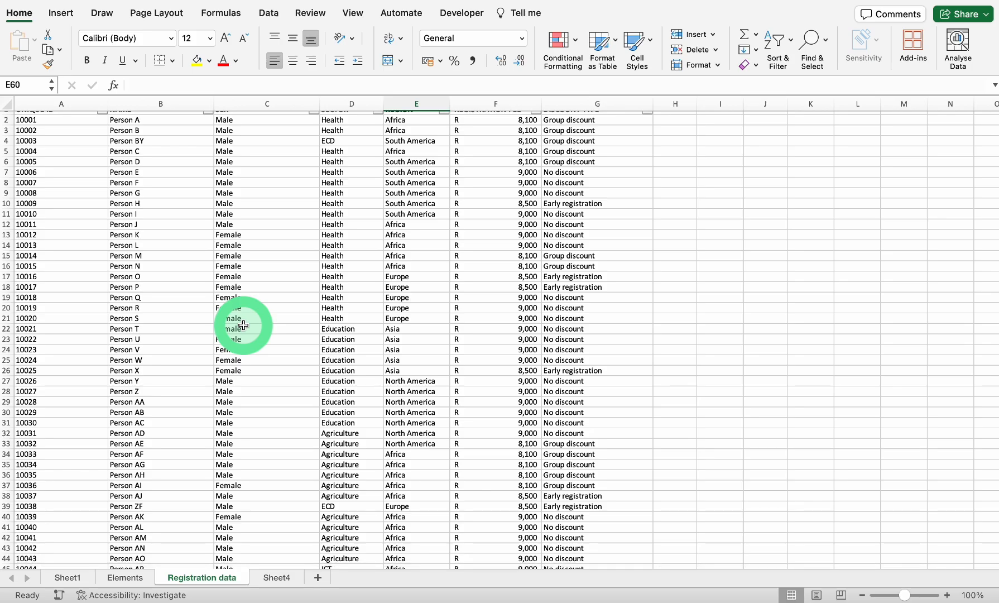
{"action": "left_click", "coordinate": [134, 577]}
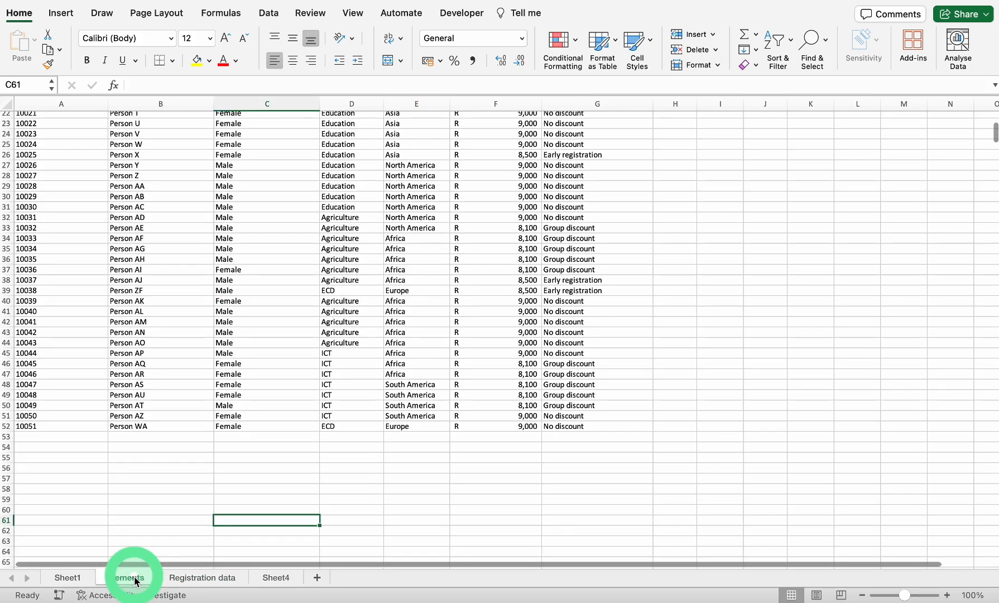
{"action": "left_click", "coordinate": [80, 577]}
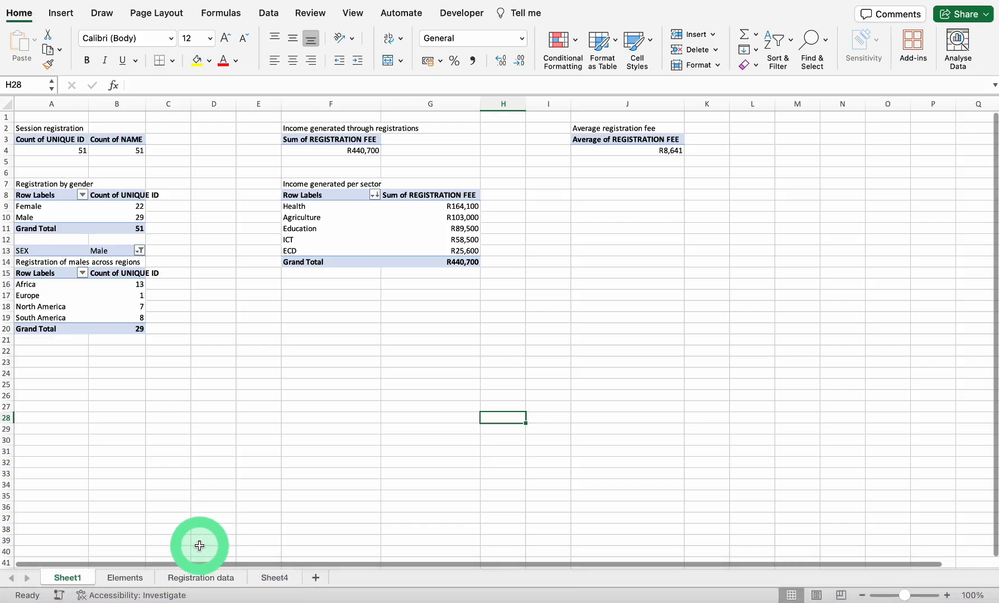
Copy the last three records, A50:G52, on the Registration data sheet and paste them directly below at A53
{"action": "left_click", "coordinate": [207, 576]}
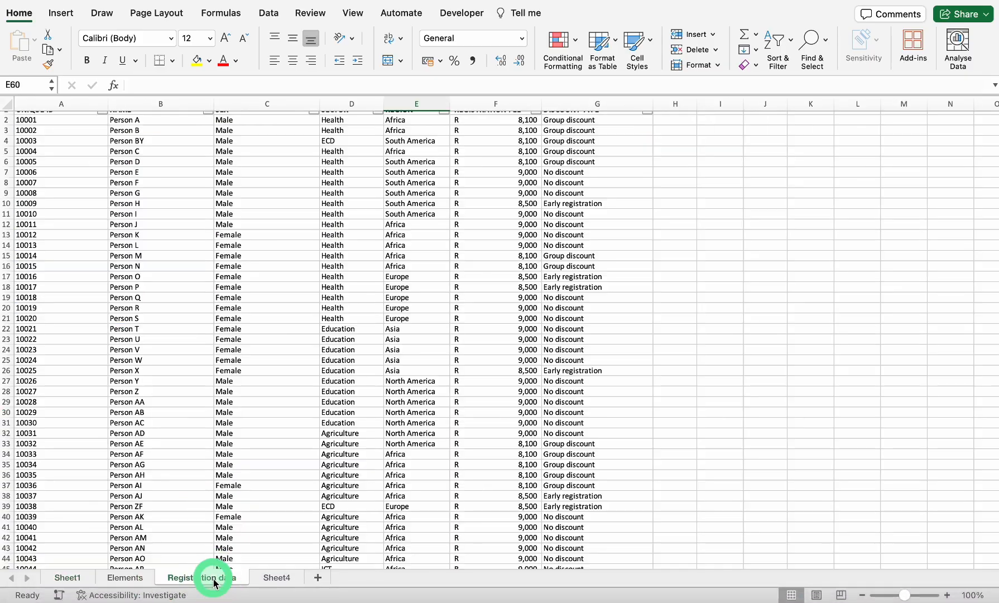
{"action": "scroll", "coordinate": [248, 393], "scroll_direction": "down", "scroll_amount": 5}
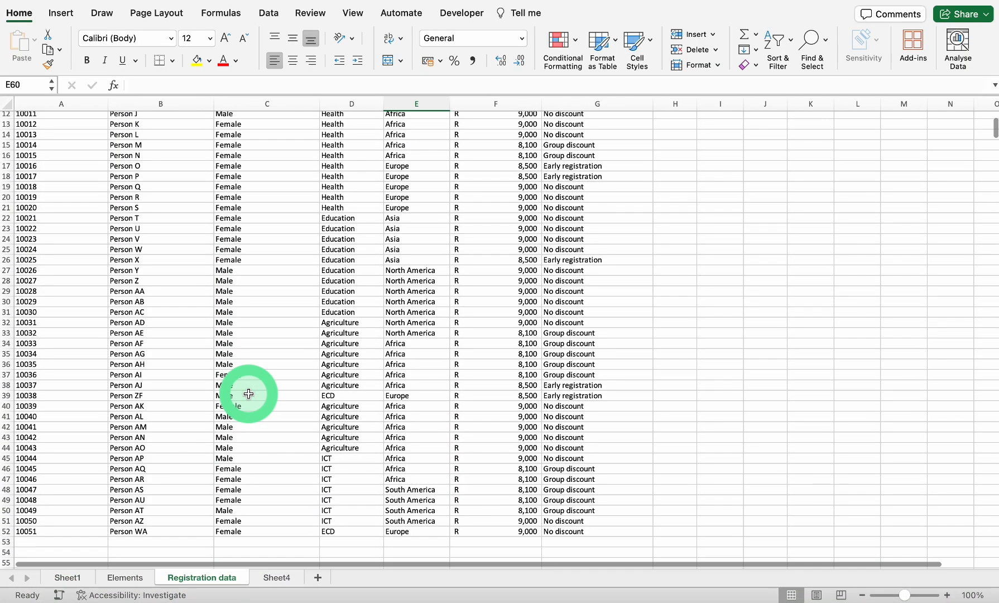
{"action": "left_click", "coordinate": [275, 577]}
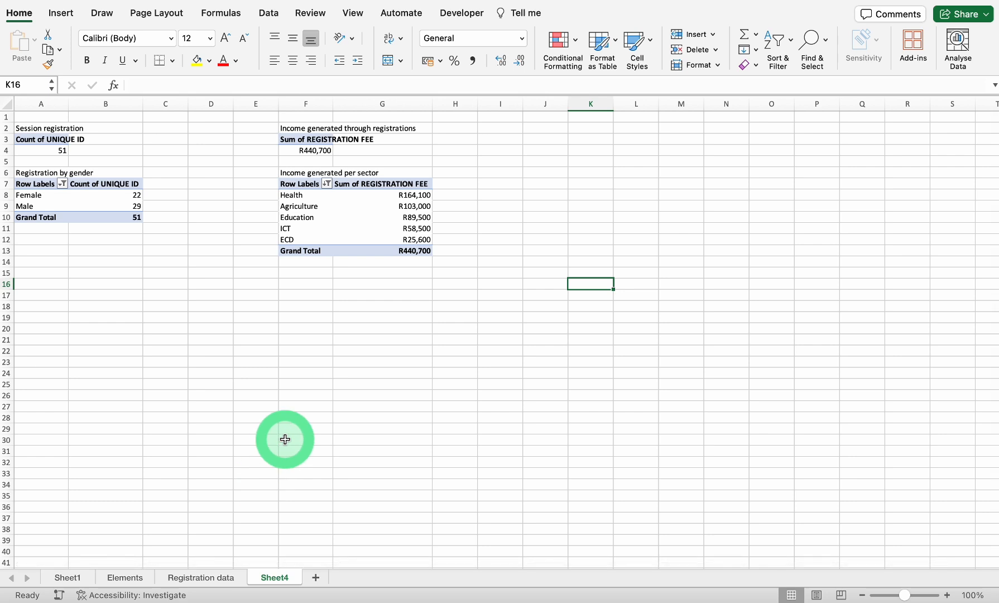
{"action": "left_click", "coordinate": [190, 581]}
{"action": "scroll", "coordinate": [223, 492], "scroll_direction": "down", "scroll_amount": 3}
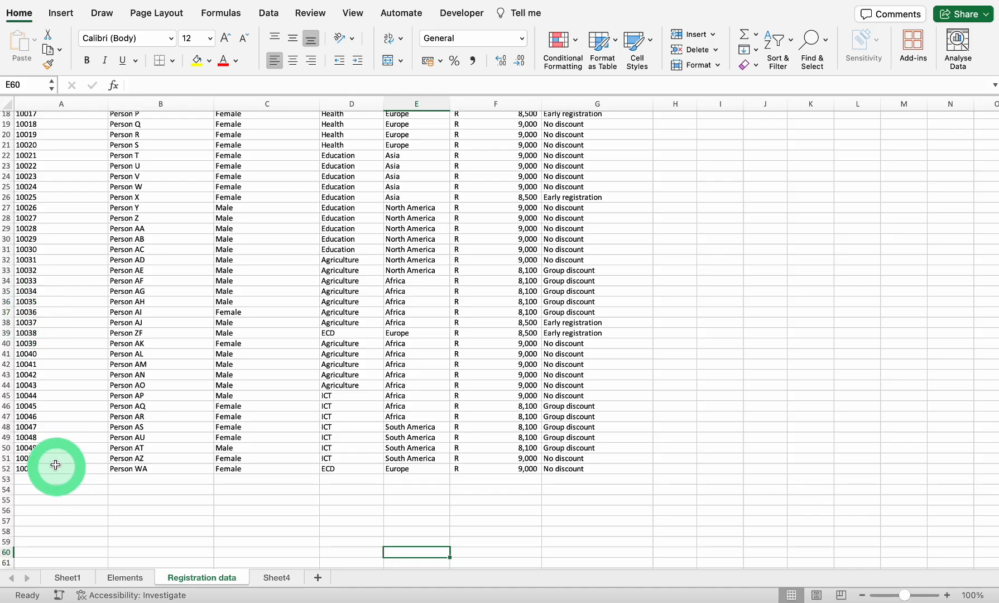
{"action": "left_click_drag", "start_coordinate": [37, 447], "coordinate": [561, 469]}
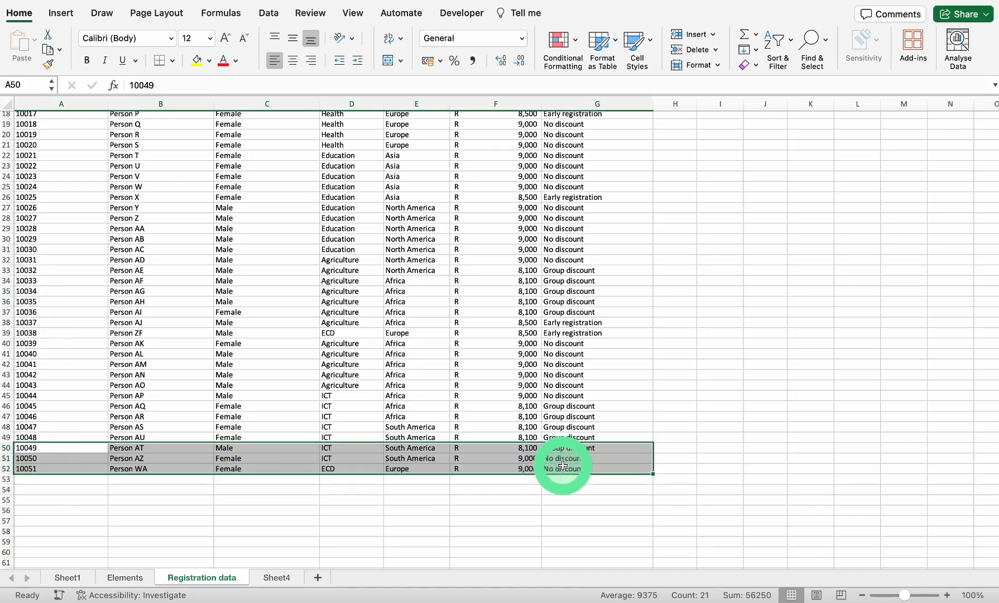
{"action": "right_click", "coordinate": [564, 470]}
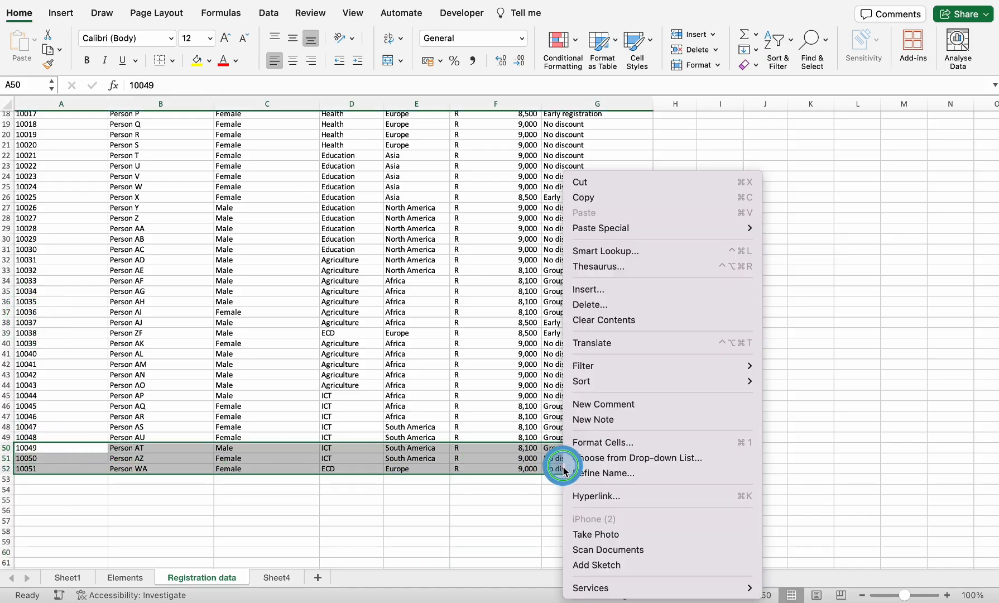
{"action": "left_click", "coordinate": [587, 202]}
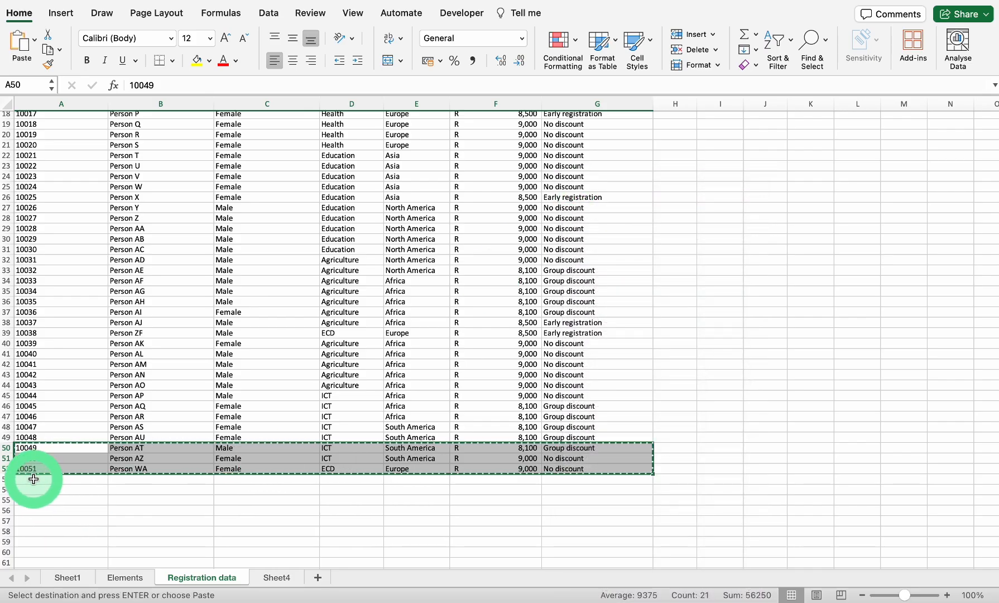
{"action": "right_click", "coordinate": [34, 479]}
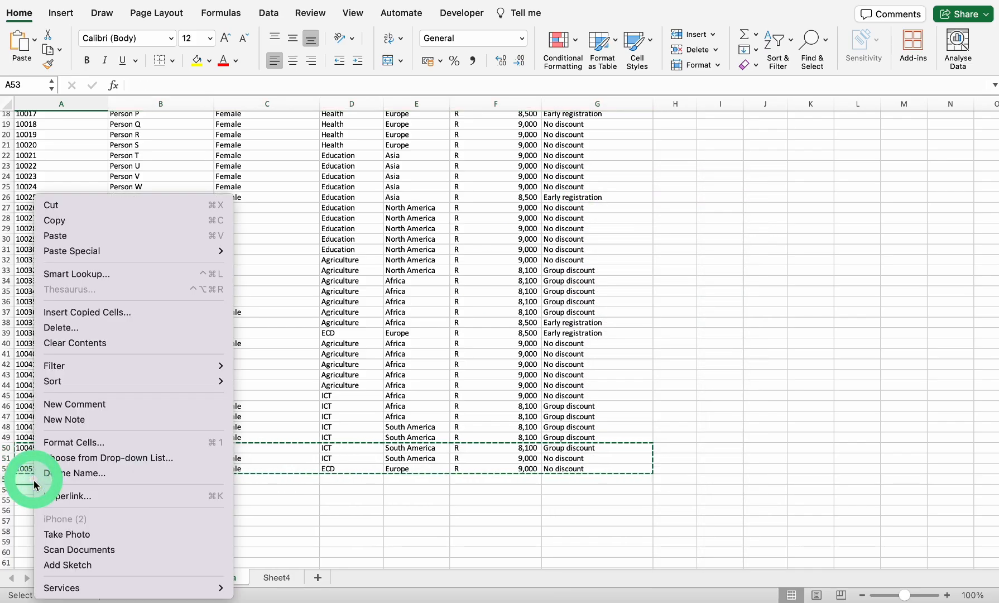
{"action": "left_click", "coordinate": [58, 239]}
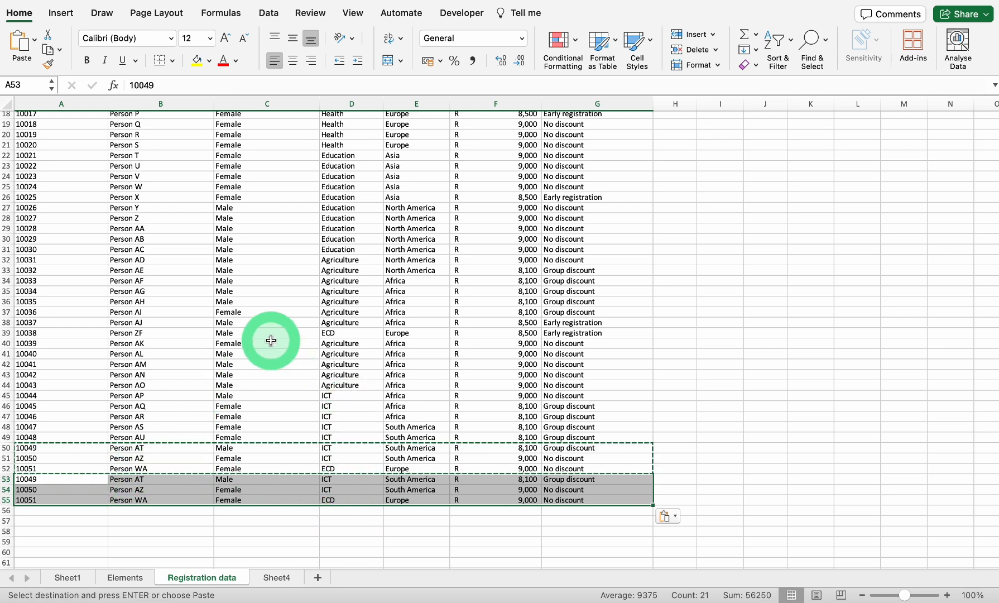
Go to Sheet4 and refresh all of the workbook's pivot tables
{"action": "left_click", "coordinate": [281, 578]}
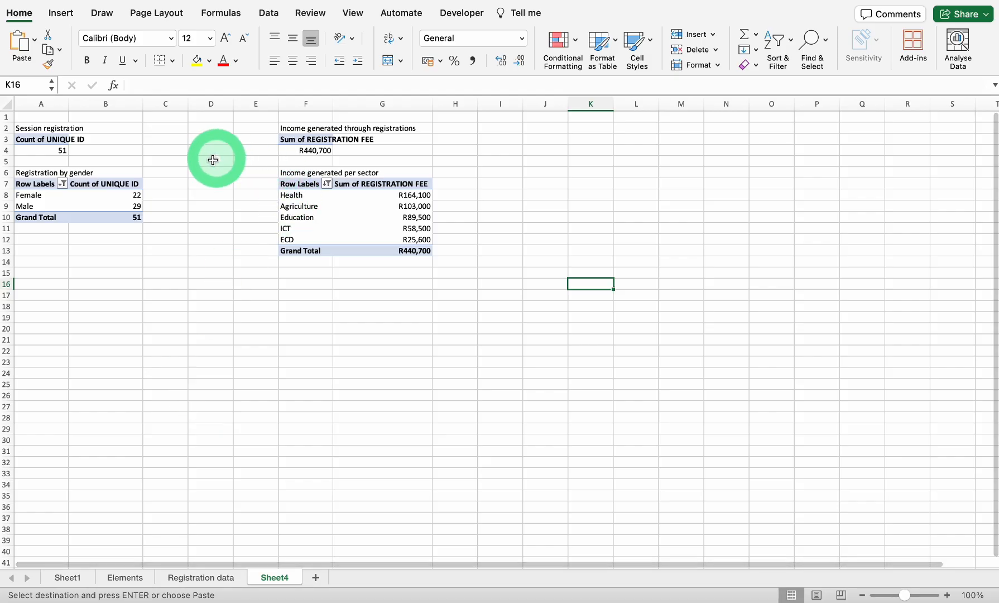
{"action": "left_click", "coordinate": [268, 15]}
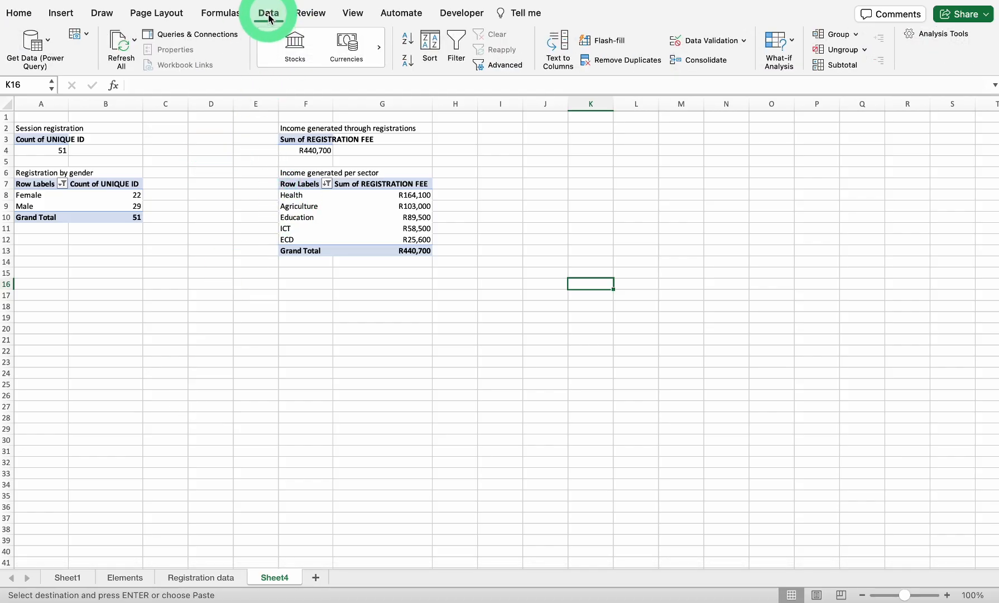
{"action": "left_click", "coordinate": [118, 47]}
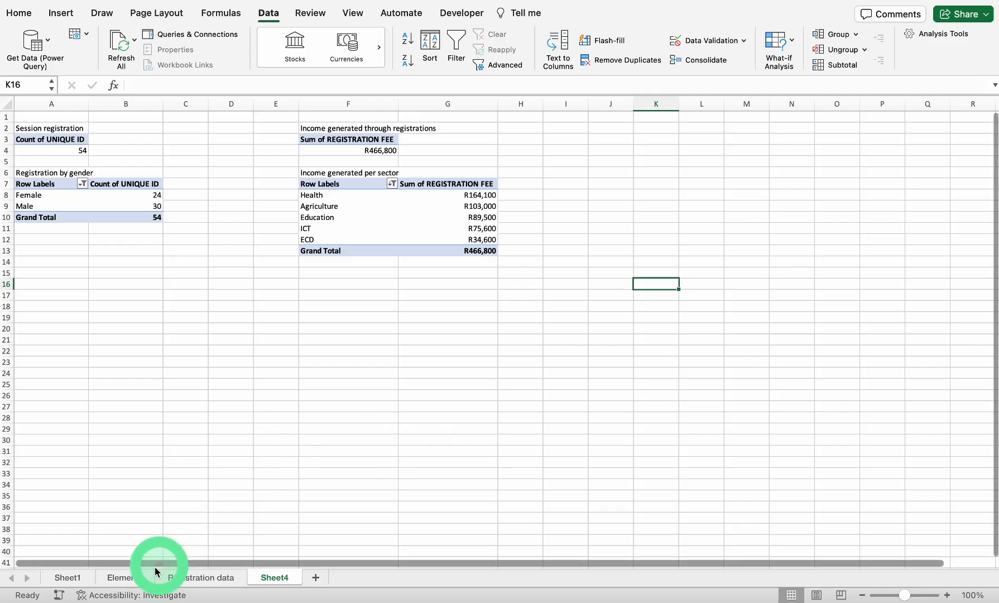
Copy the last three records, A50:G52, on the Elements sheet and paste them directly below at A53
{"action": "left_click", "coordinate": [131, 580]}
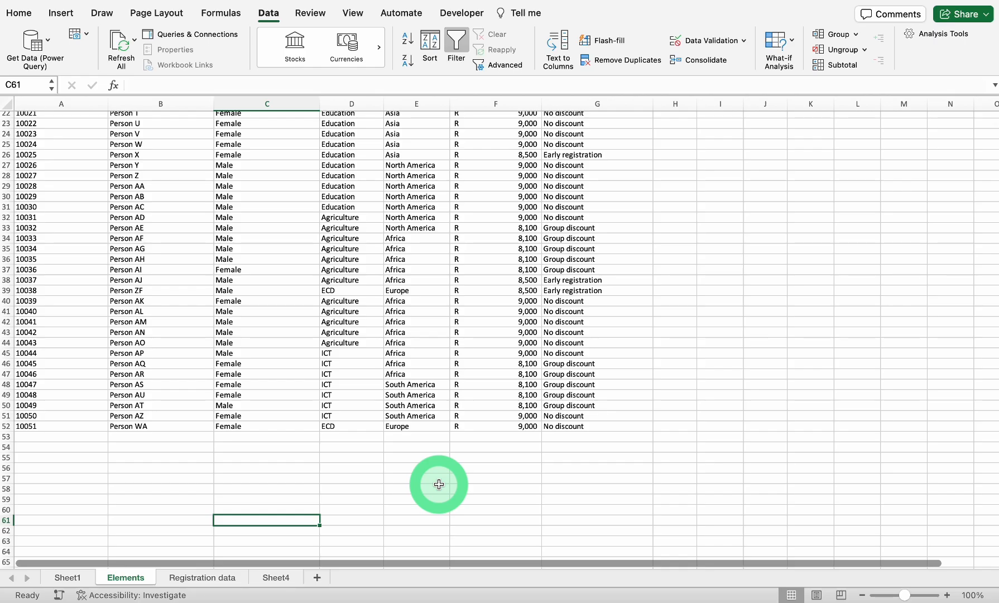
{"action": "scroll", "coordinate": [309, 253], "scroll_direction": "up", "scroll_amount": 10}
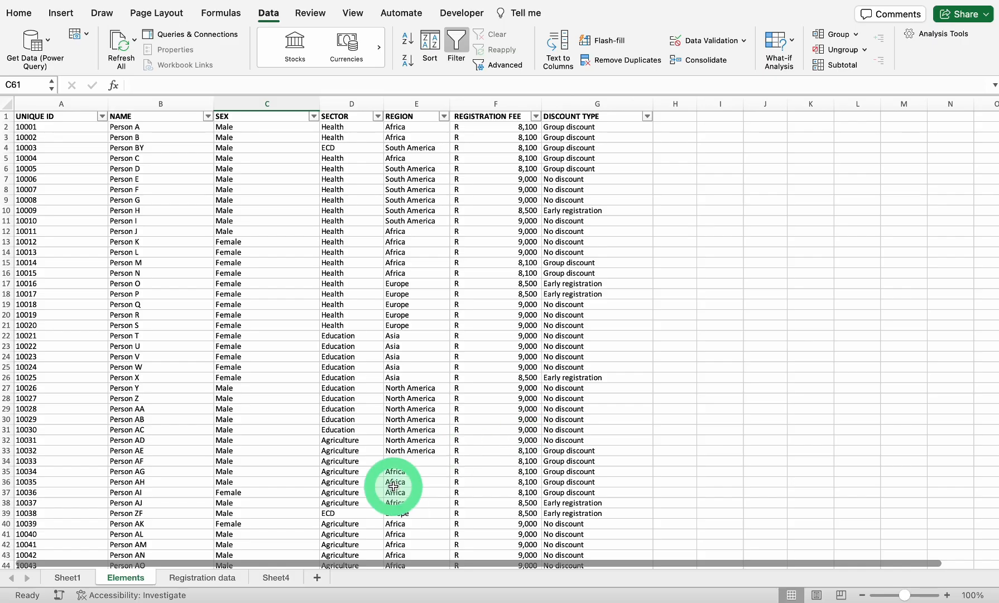
{"action": "scroll", "coordinate": [394, 486], "scroll_direction": "down", "scroll_amount": 9}
{"action": "scroll", "coordinate": [393, 486], "scroll_direction": "up", "scroll_amount": 9}
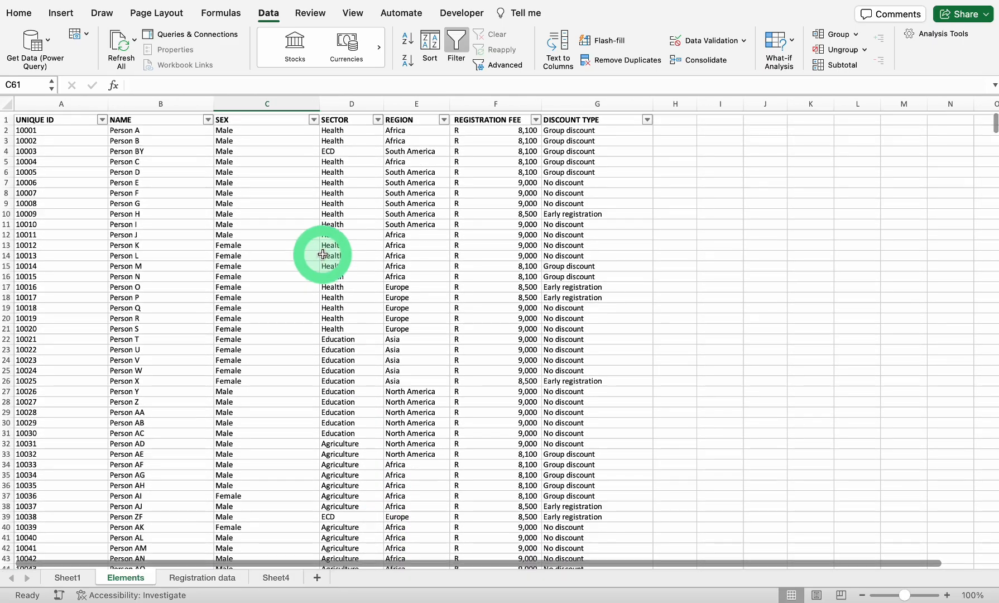
{"action": "scroll", "coordinate": [307, 449], "scroll_direction": "down", "scroll_amount": 10}
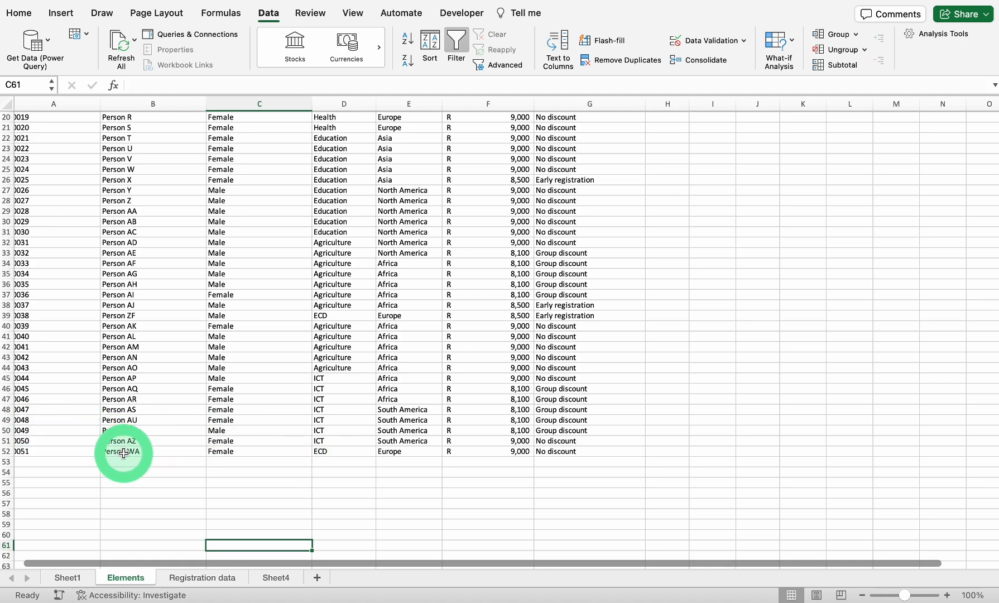
{"action": "scroll", "coordinate": [112, 455], "scroll_direction": "left", "scroll_amount": 2}
{"action": "left_click_drag", "start_coordinate": [43, 433], "coordinate": [572, 453]}
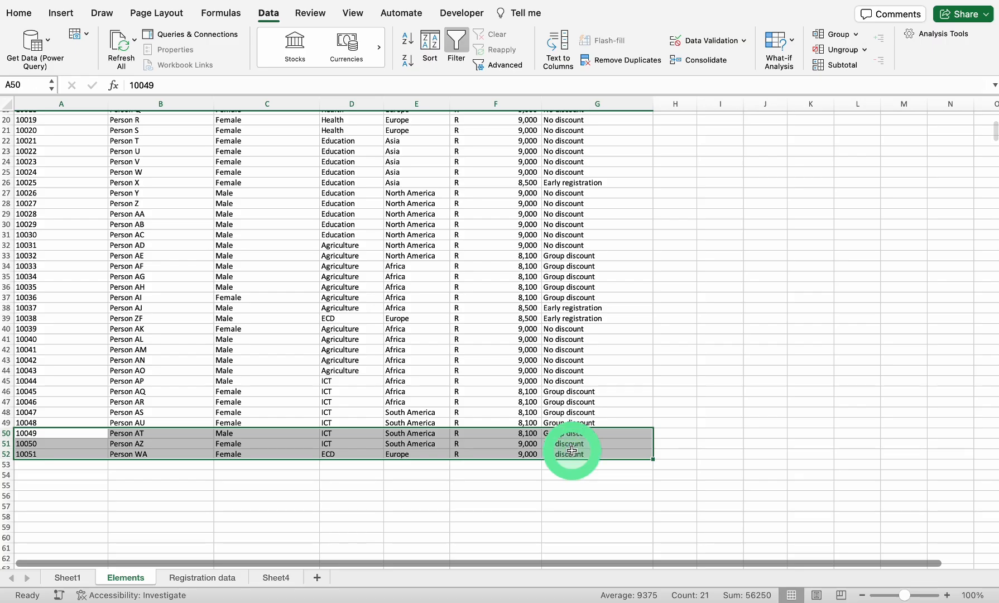
{"action": "right_click", "coordinate": [571, 450]}
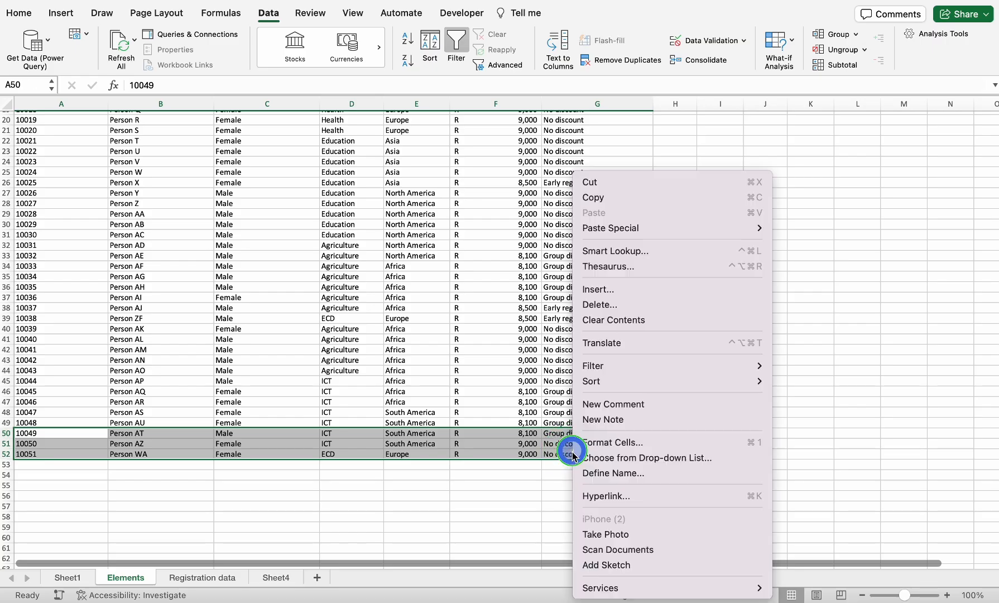
{"action": "left_click", "coordinate": [594, 199]}
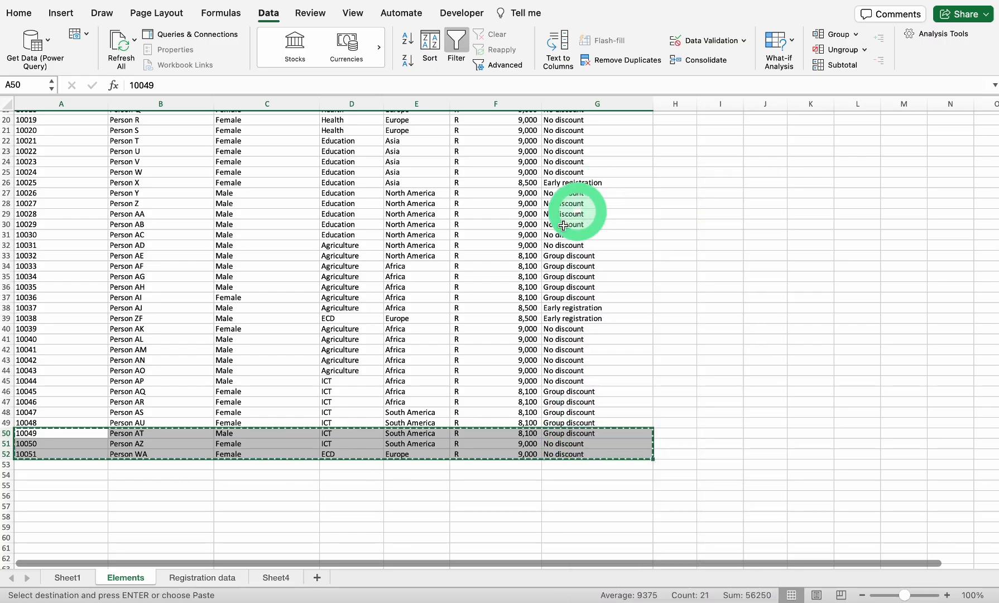
{"action": "right_click", "coordinate": [37, 466]}
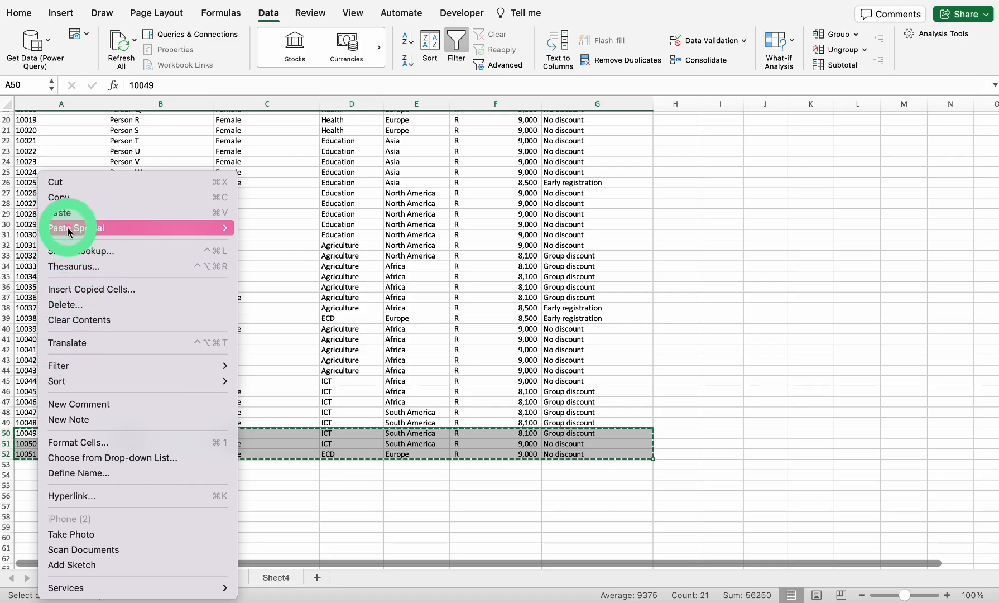
{"action": "left_click", "coordinate": [60, 215]}
{"action": "left_click", "coordinate": [29, 464]}
{"action": "right_click", "coordinate": [30, 466]}
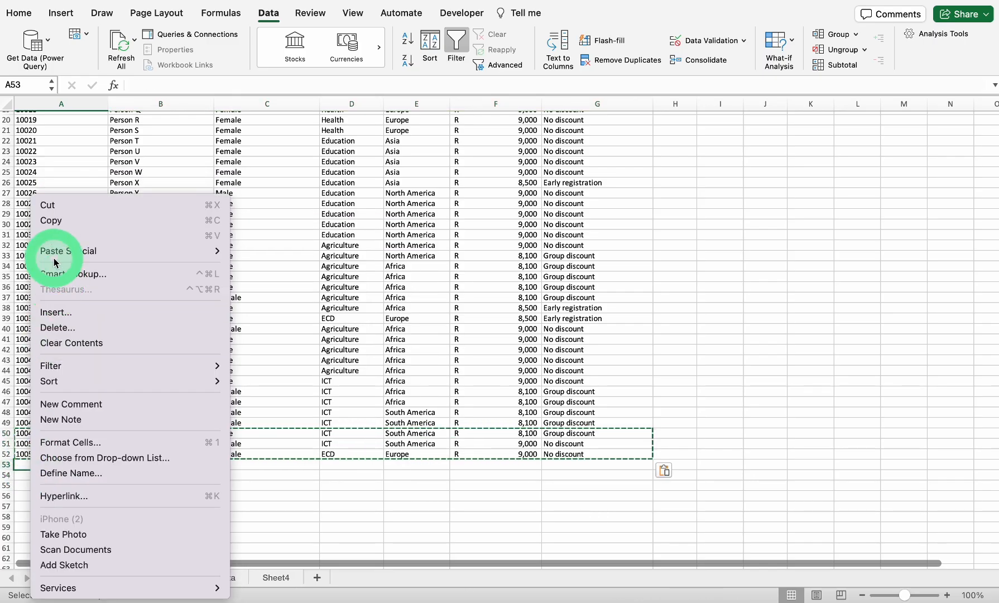
{"action": "left_click", "coordinate": [52, 235]}
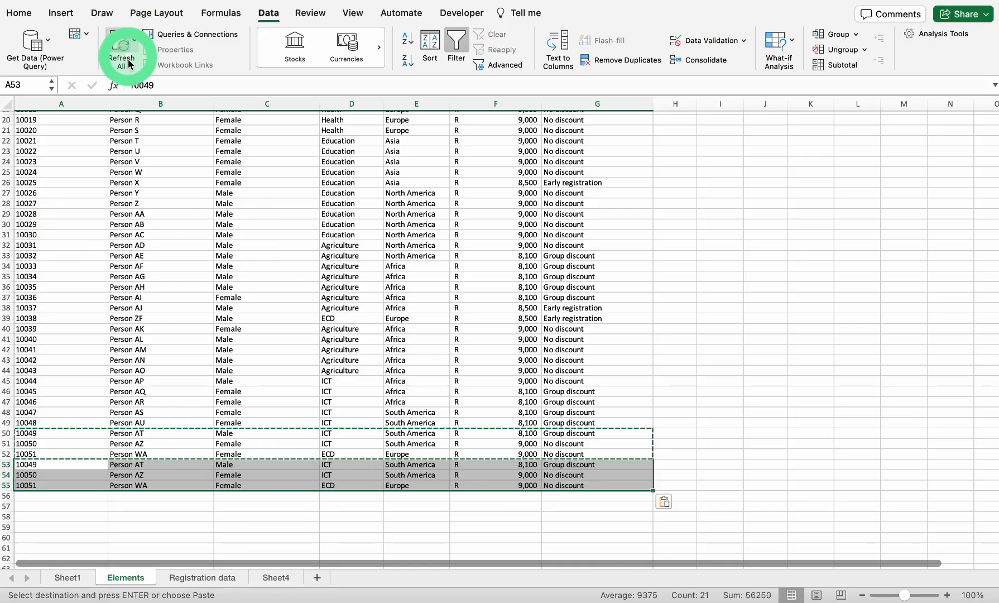
Refresh all pivot tables and compare those on Sheet1 with the rows added on the Elements sheet
{"action": "left_click", "coordinate": [120, 42]}
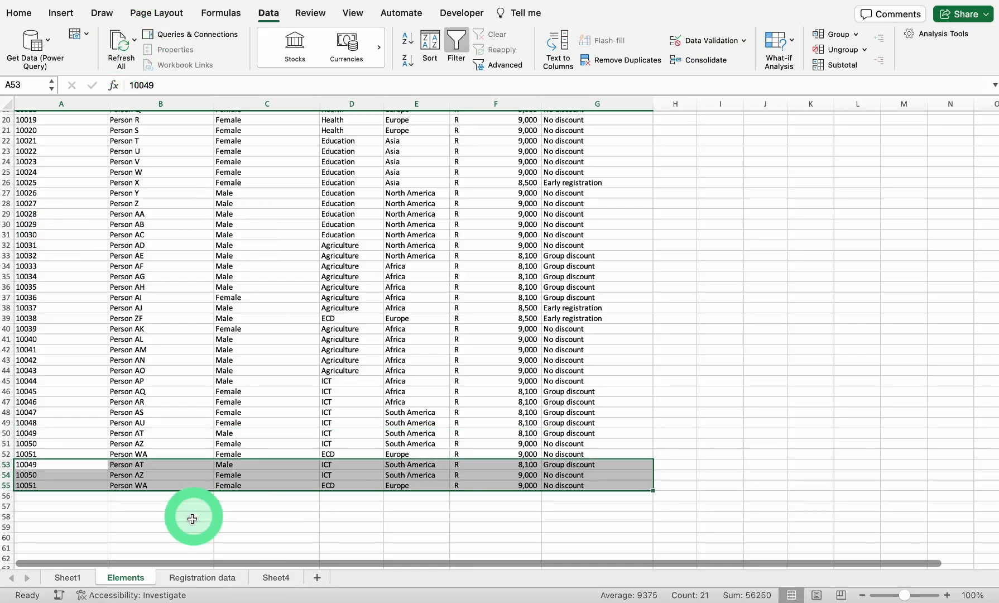
{"action": "left_click", "coordinate": [65, 578]}
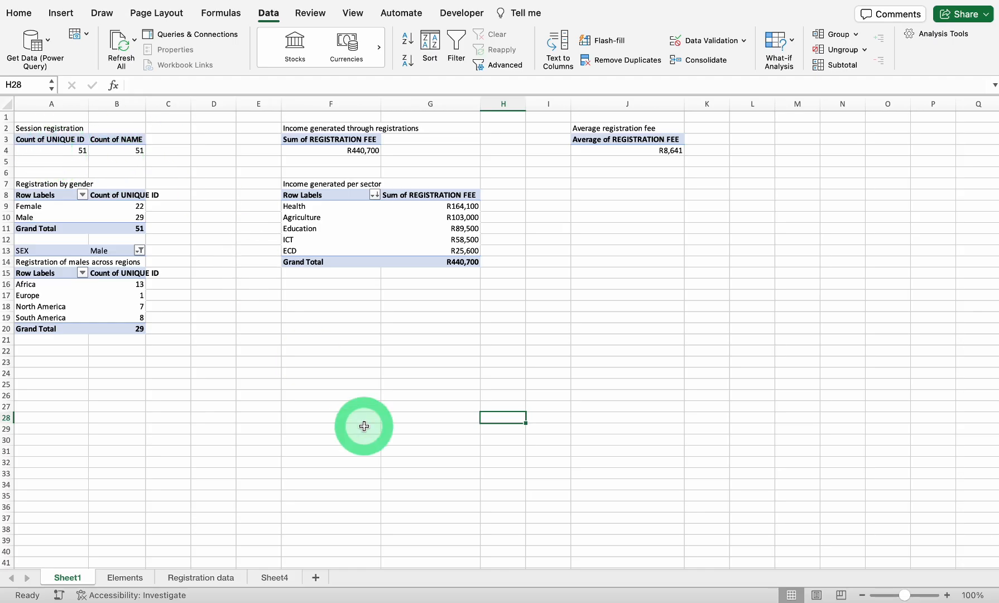
{"action": "left_click", "coordinate": [126, 578]}
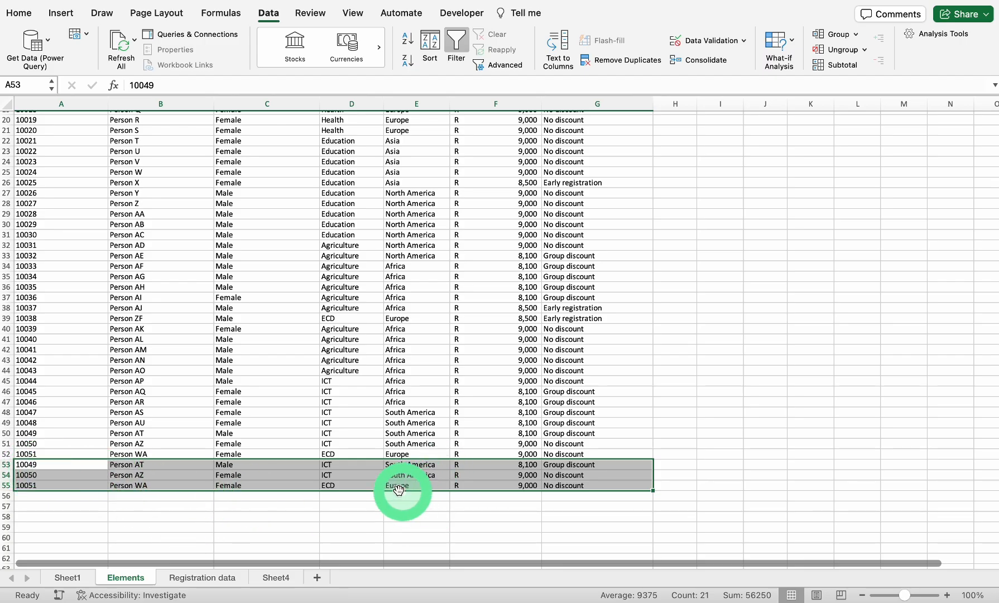
{"action": "left_click", "coordinate": [69, 578]}
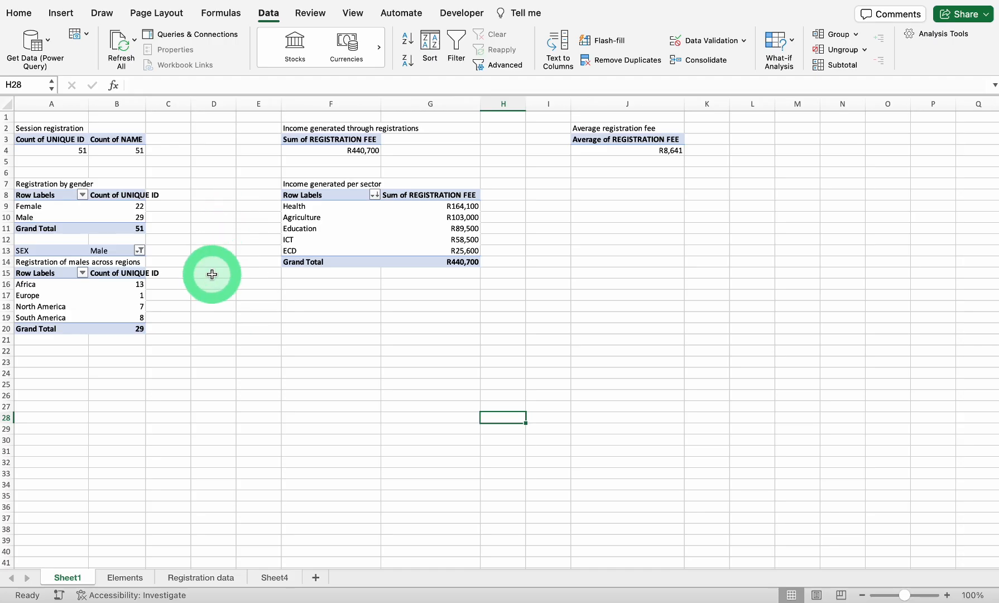
Change the data source of the "Session registration" pivot table at A4 to the range Elements!$A$1:$G$55
{"action": "left_click", "coordinate": [33, 148]}
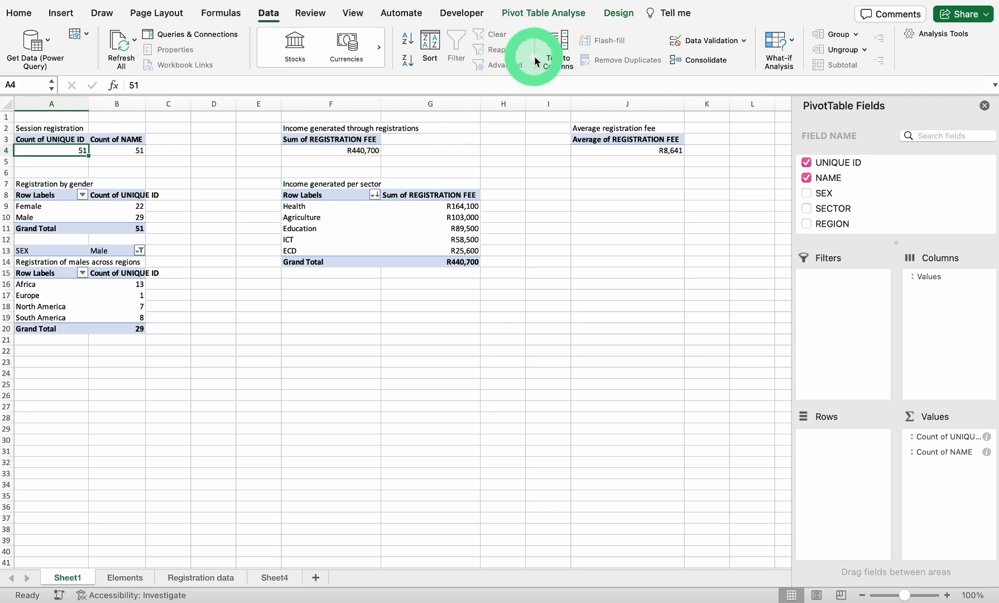
{"action": "left_click", "coordinate": [550, 14]}
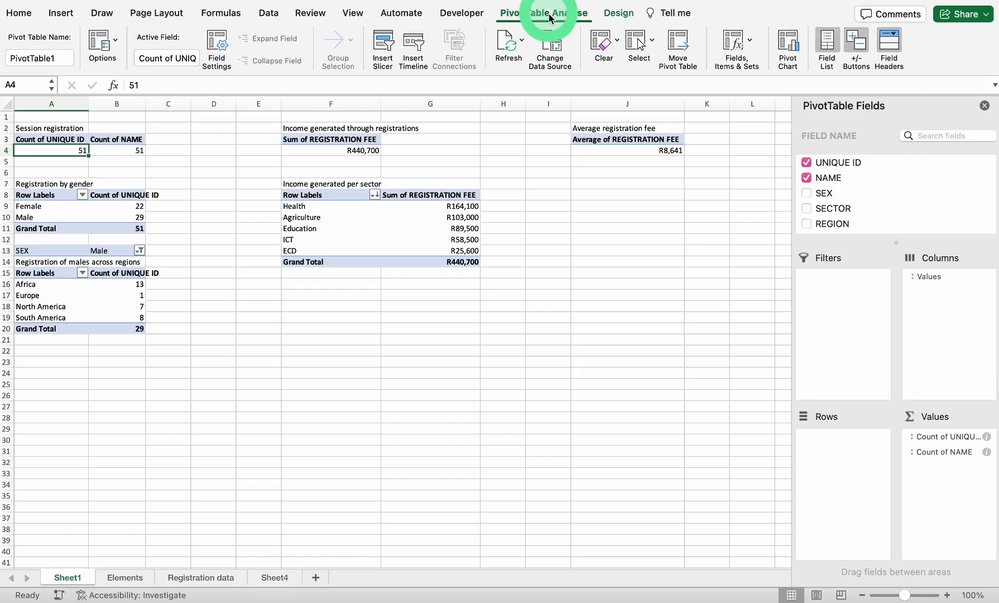
{"action": "left_click", "coordinate": [551, 53]}
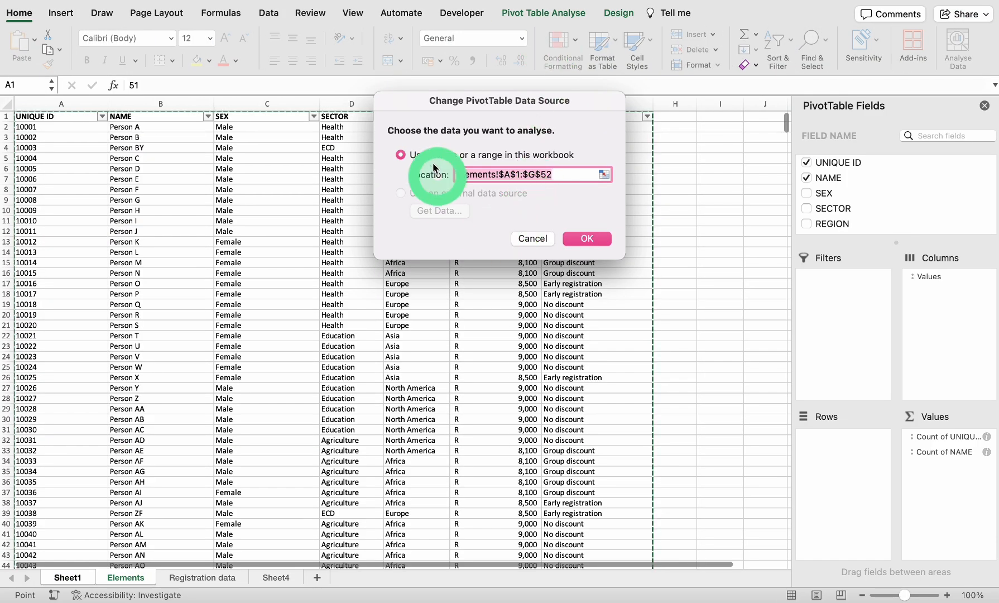
{"action": "left_click", "coordinate": [418, 198]}
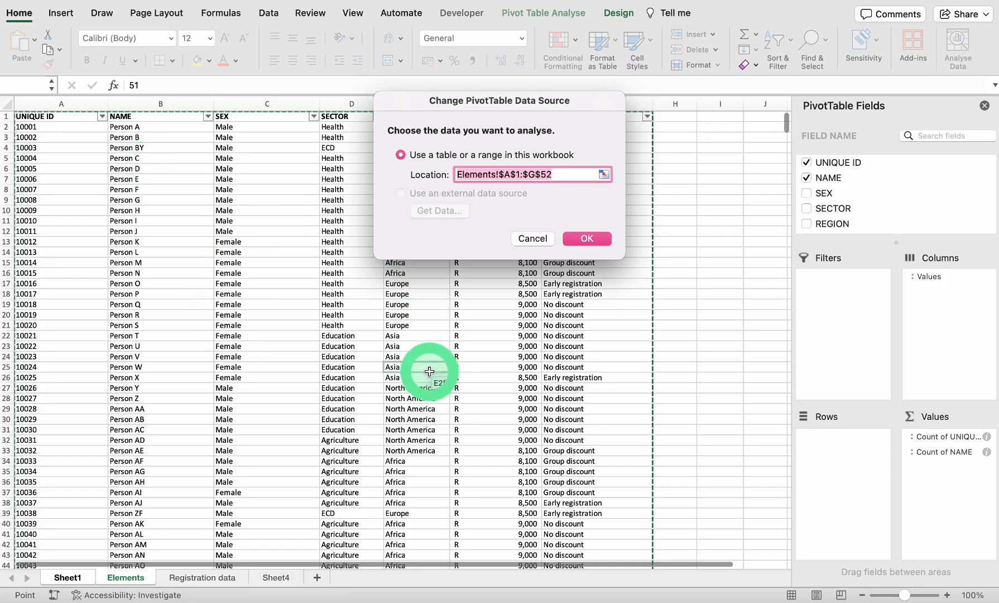
{"action": "scroll", "coordinate": [313, 413], "scroll_direction": "down", "scroll_amount": 7}
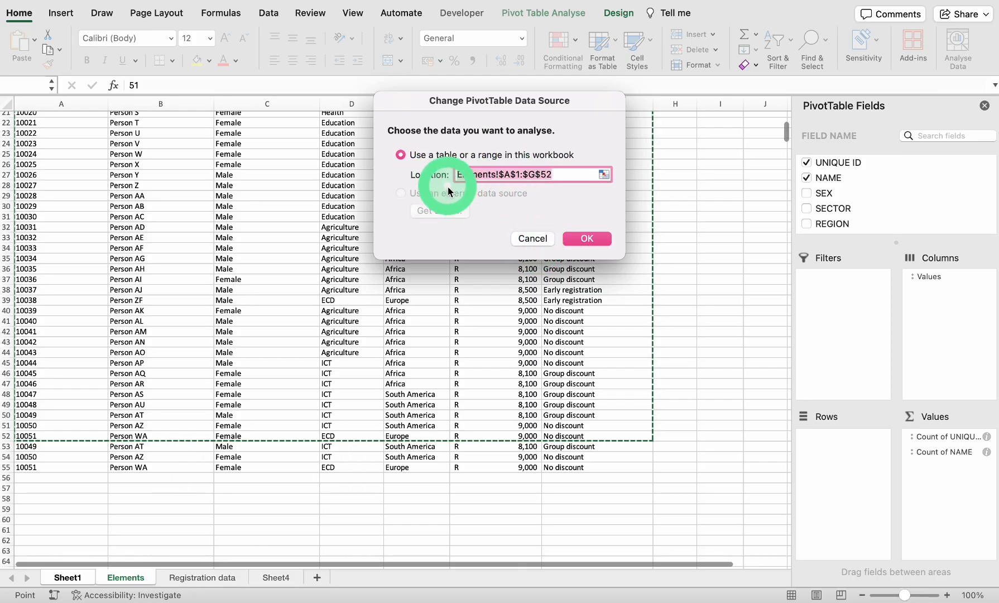
{"action": "left_click", "coordinate": [529, 176]}
{"action": "left_click_drag", "start_coordinate": [529, 177], "coordinate": [498, 174]}
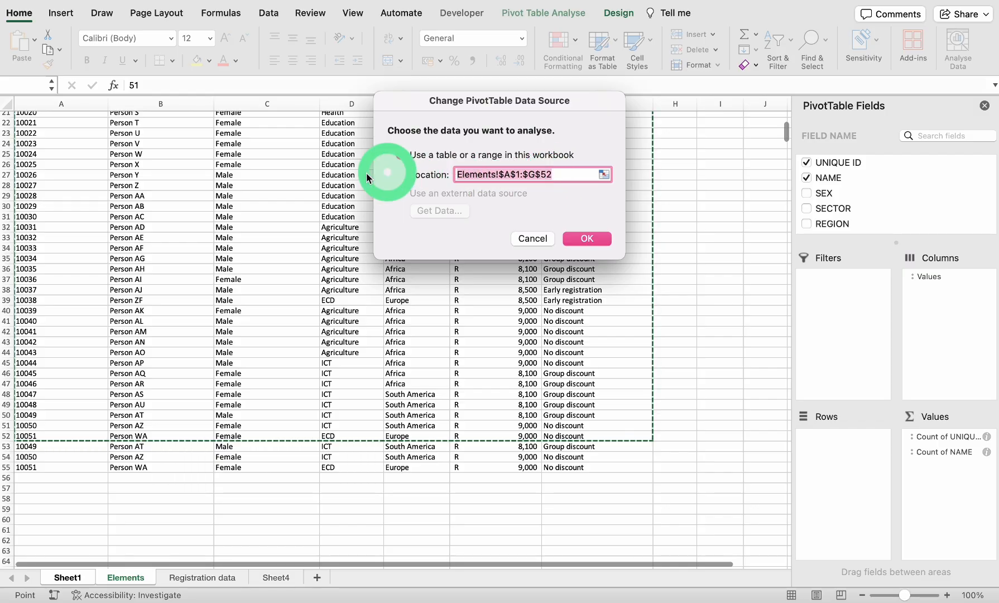
{"action": "scroll", "coordinate": [208, 172], "scroll_direction": "up", "scroll_amount": 7}
{"action": "mouse_move", "coordinate": [52, 118]}
{"action": "left_mouse_down"}
{"action": "mouse_move", "coordinate": [87, 183]}
{"action": "mouse_move", "coordinate": [64, 114]}
{"action": "left_mouse_up"}
{"action": "left_click_drag", "start_coordinate": [221, 138], "coordinate": [552, 543]}
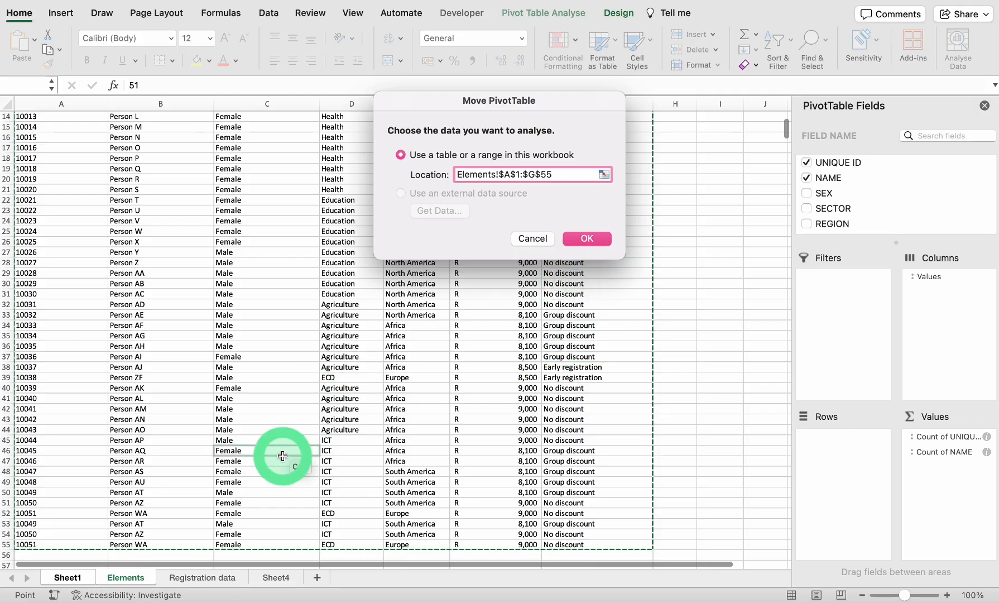
{"action": "left_click", "coordinate": [588, 240]}
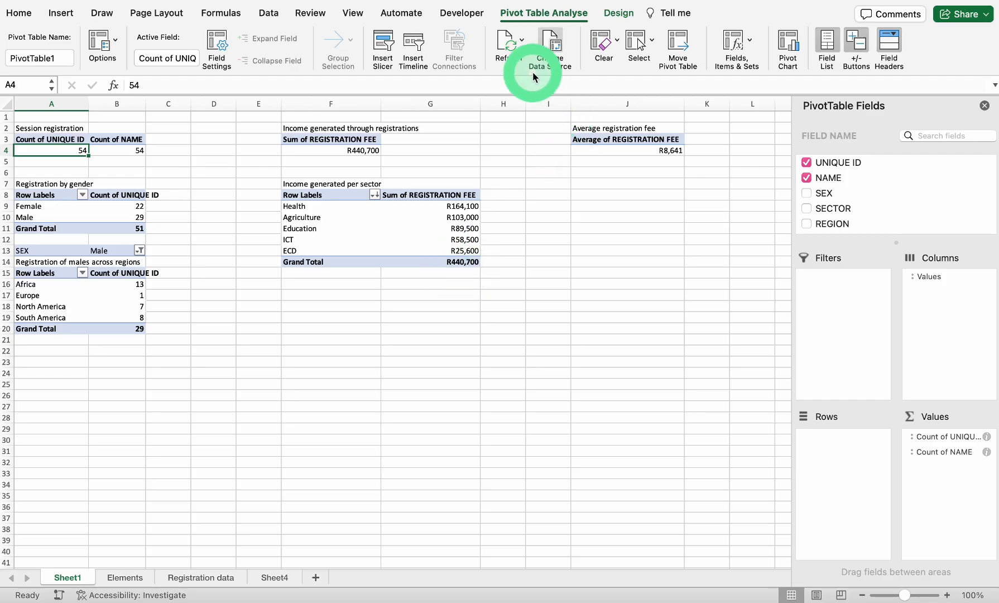
Check the data source range of the "Session registration" pivot table without changing it
{"action": "left_click", "coordinate": [551, 45]}
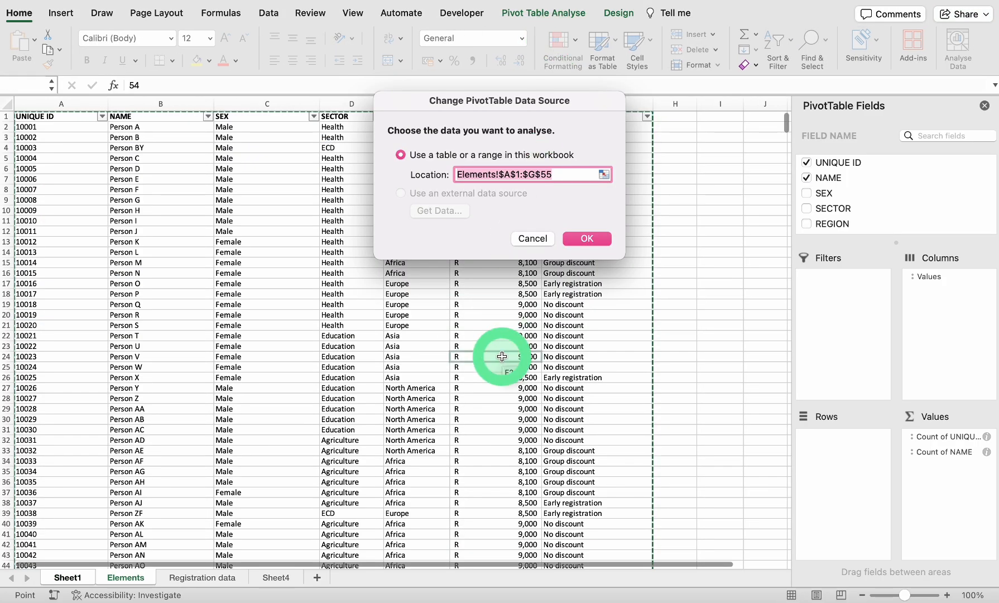
{"action": "left_click", "coordinate": [533, 240]}
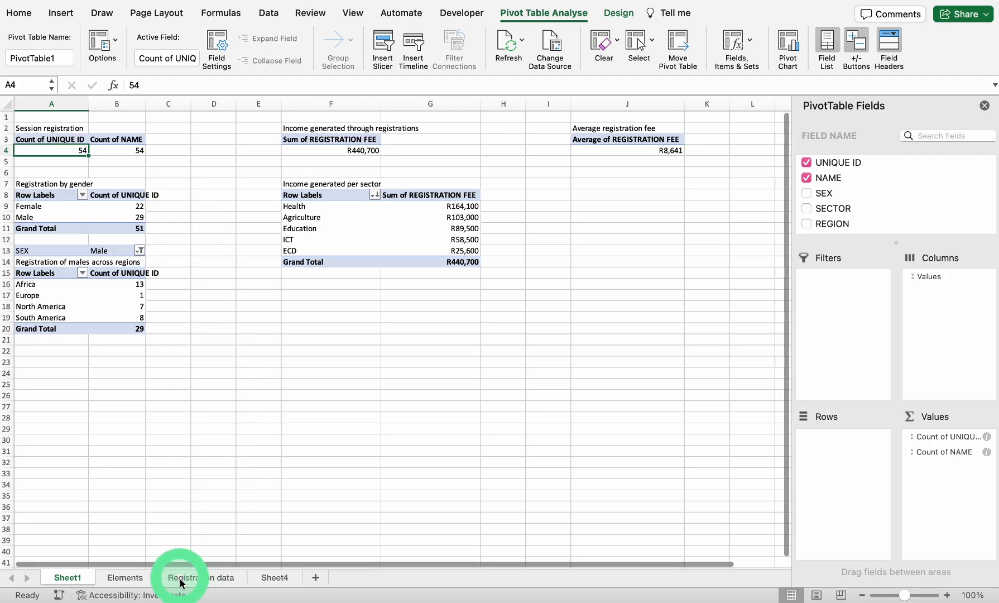
Select the entire Registration data sheet and start creating a pivot table from it
{"action": "left_click", "coordinate": [201, 579]}
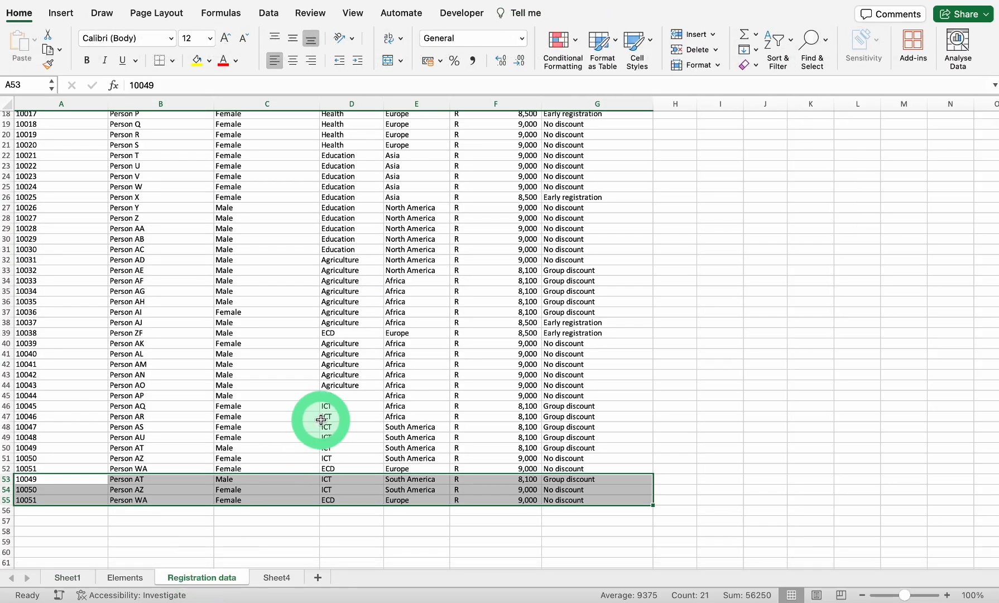
{"action": "scroll", "coordinate": [321, 420], "scroll_direction": "up", "scroll_amount": 5}
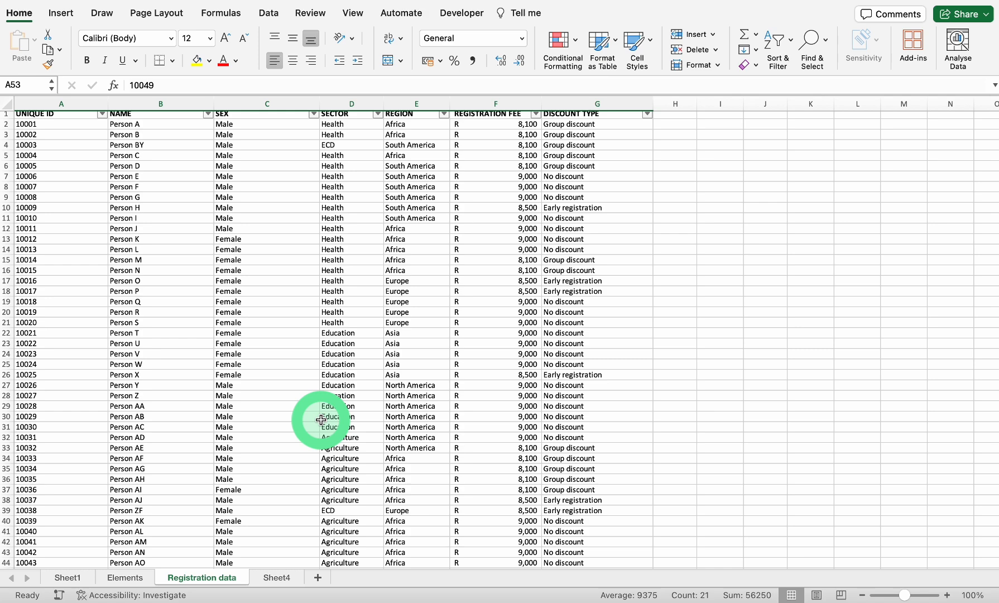
{"action": "scroll", "coordinate": [321, 420], "scroll_direction": "up", "scroll_amount": 1}
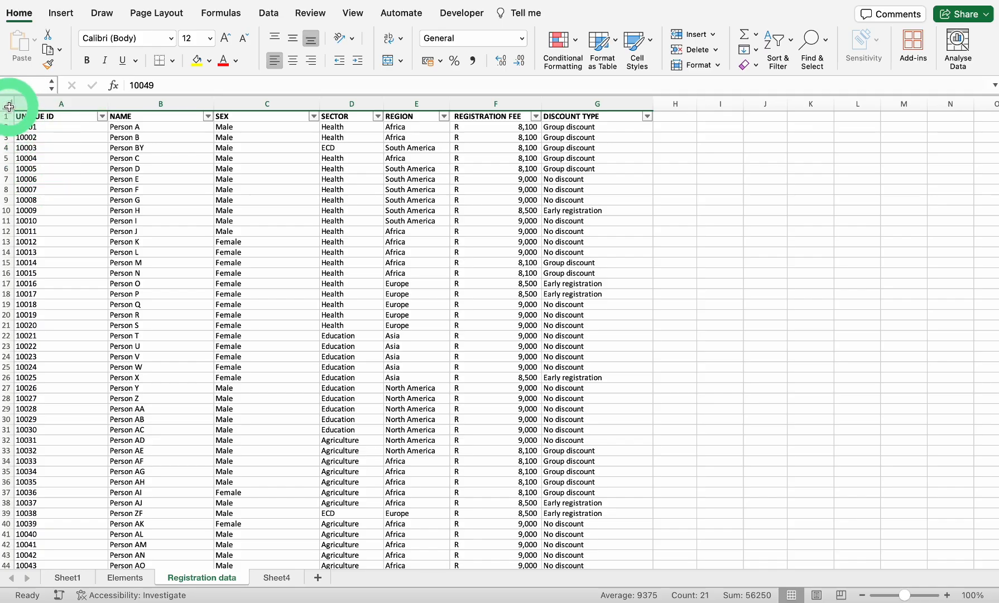
{"action": "left_click", "coordinate": [8, 107]}
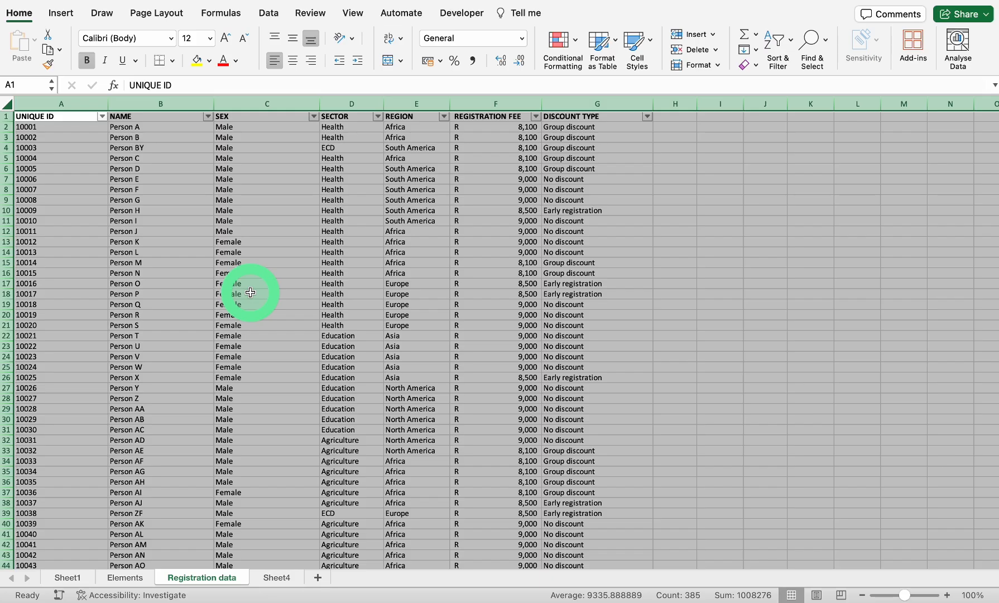
{"action": "left_click", "coordinate": [63, 14]}
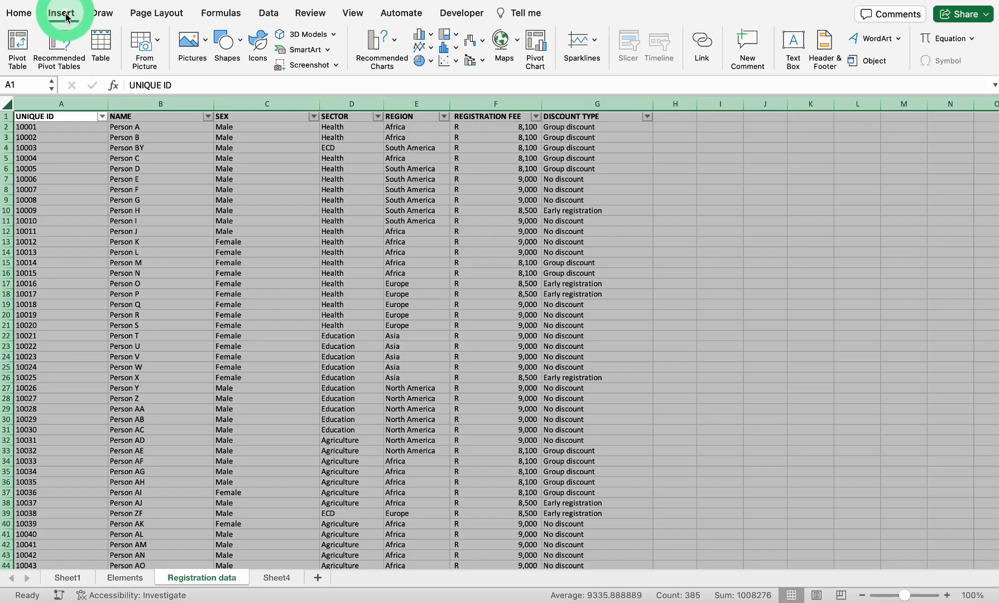
{"action": "left_click", "coordinate": [18, 48]}
Examine which rows the source range 'Registration data'!$A:$G covers, including the blank rows below the records, and cancel the pivot table creation
{"action": "scroll", "coordinate": [216, 375], "scroll_direction": "down", "scroll_amount": 15}
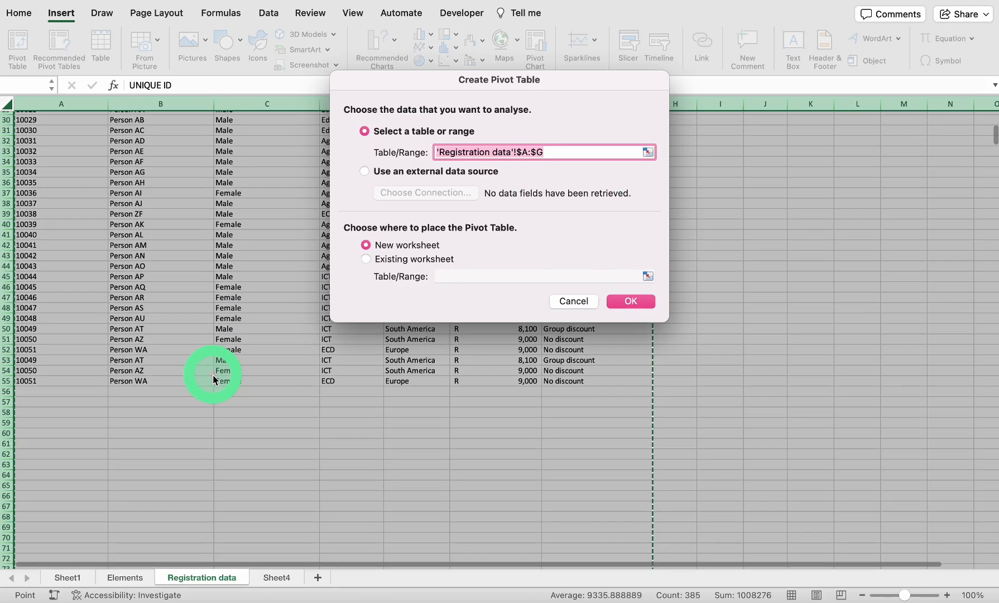
{"action": "scroll", "coordinate": [206, 268], "scroll_direction": "up", "scroll_amount": 15}
{"action": "scroll", "coordinate": [263, 473], "scroll_direction": "down", "scroll_amount": 15}
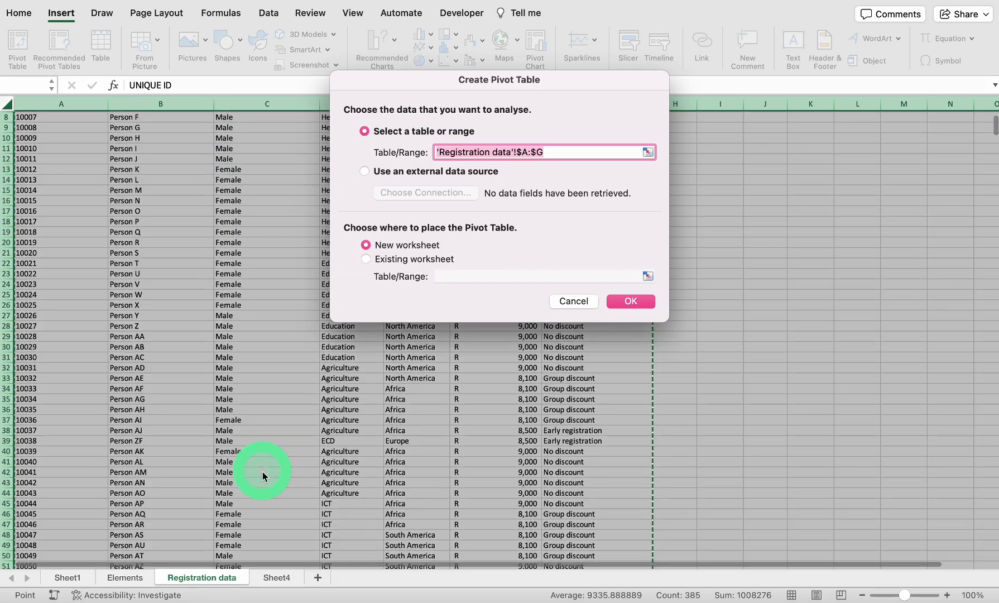
{"action": "scroll", "coordinate": [263, 473], "scroll_direction": "up", "scroll_amount": 15}
{"action": "scroll", "coordinate": [208, 202], "scroll_direction": "down", "scroll_amount": 1}
{"action": "left_click", "coordinate": [247, 305]}
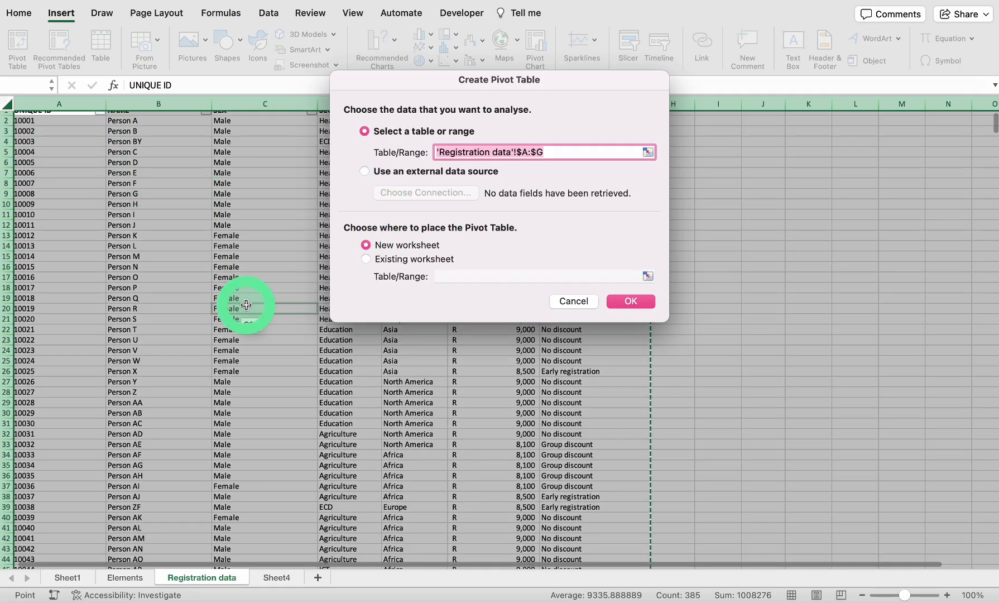
{"action": "scroll", "coordinate": [246, 305], "scroll_direction": "down", "scroll_amount": 10}
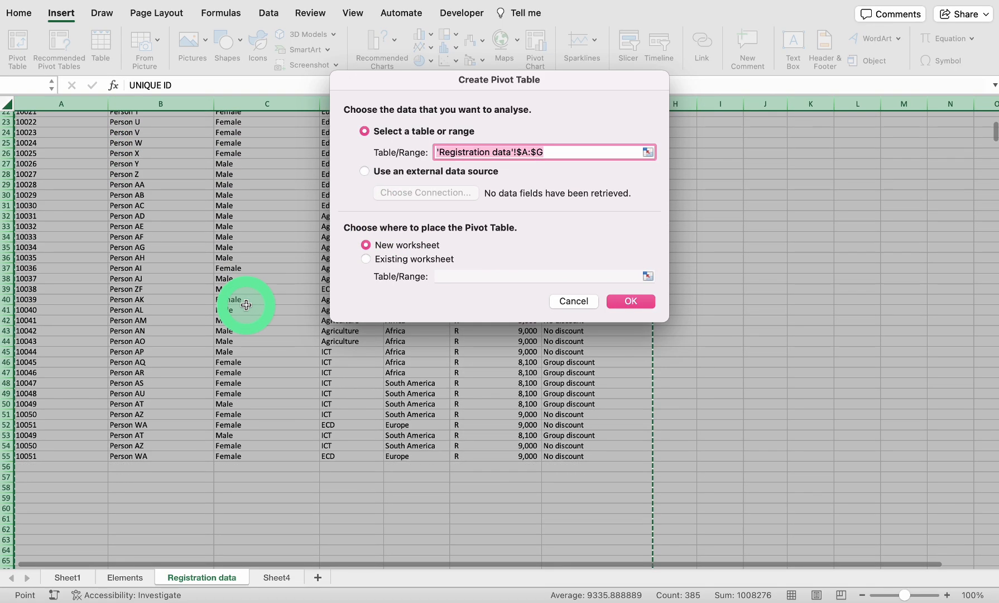
{"action": "scroll", "coordinate": [240, 299], "scroll_direction": "up", "scroll_amount": 10}
{"action": "scroll", "coordinate": [238, 393], "scroll_direction": "down", "scroll_amount": 1}
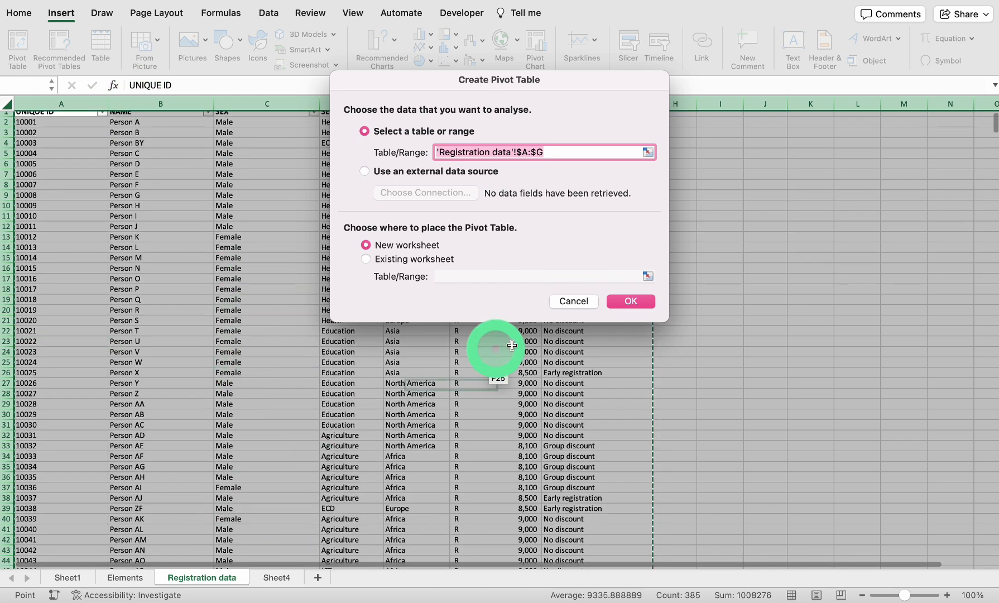
{"action": "left_click", "coordinate": [251, 424]}
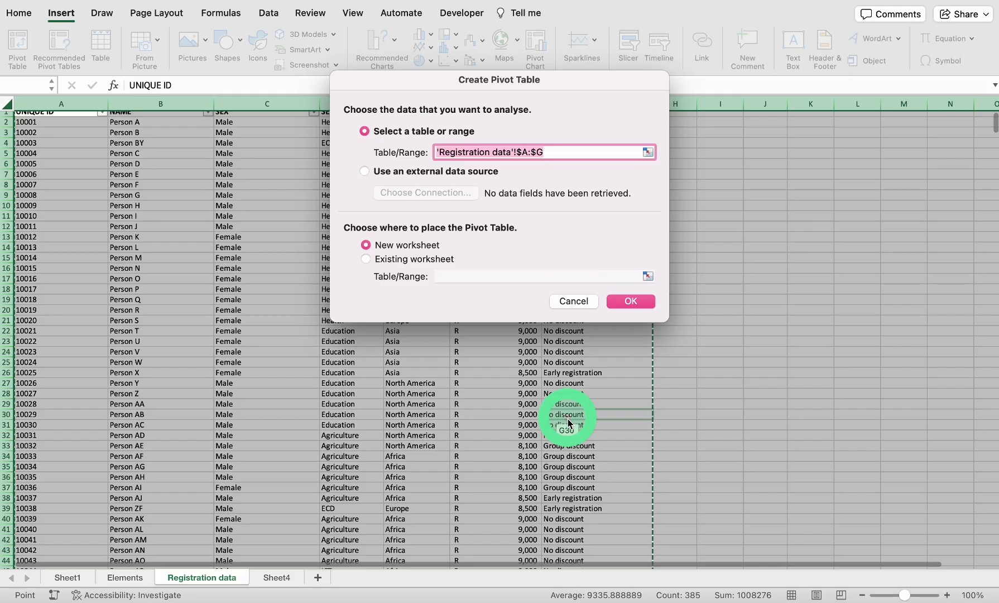
{"action": "left_click", "coordinate": [580, 303]}
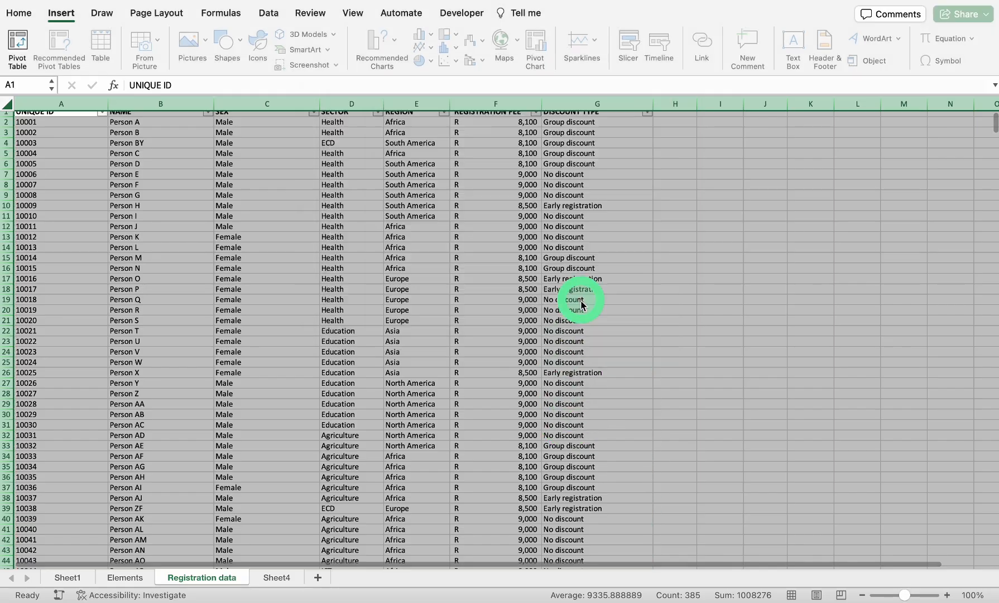
Go to Sheet4 to review its registration and income pivot tables
{"action": "left_click", "coordinate": [279, 578]}
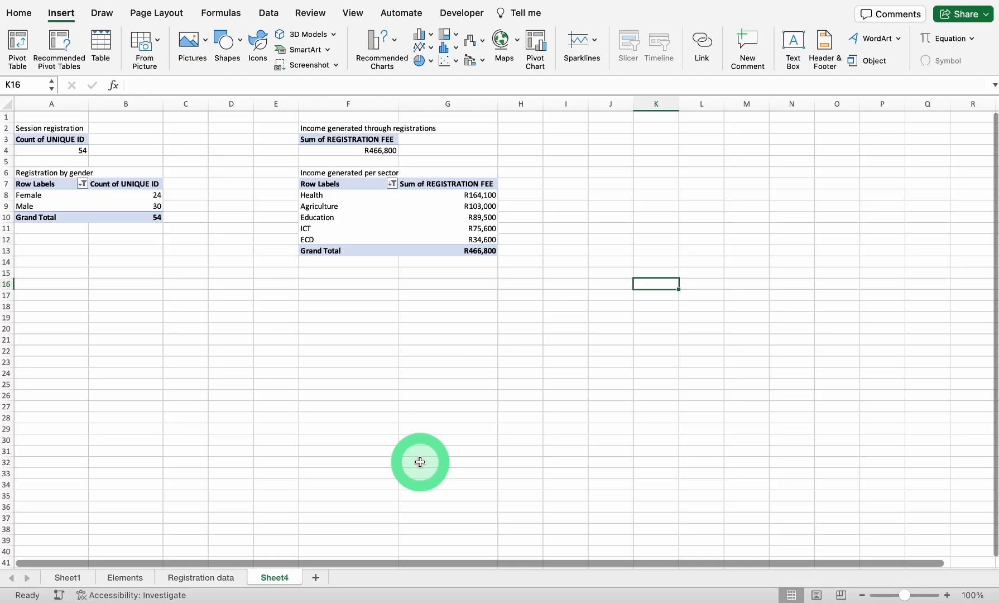